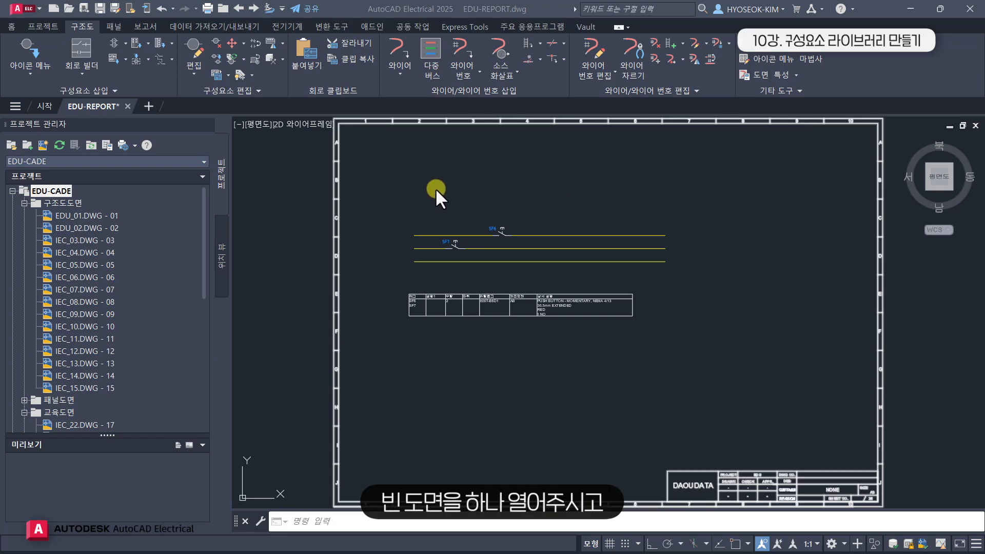
# Start adding a table to the catalog database and choose default_cat.mdb as the database to modify.
pyautogui.click(49, 28)
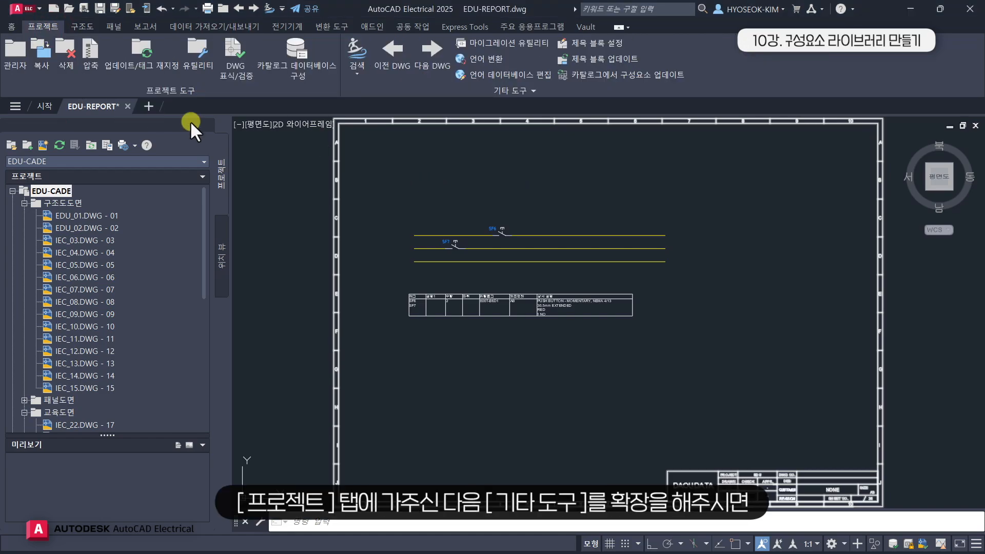
pyautogui.click(524, 92)
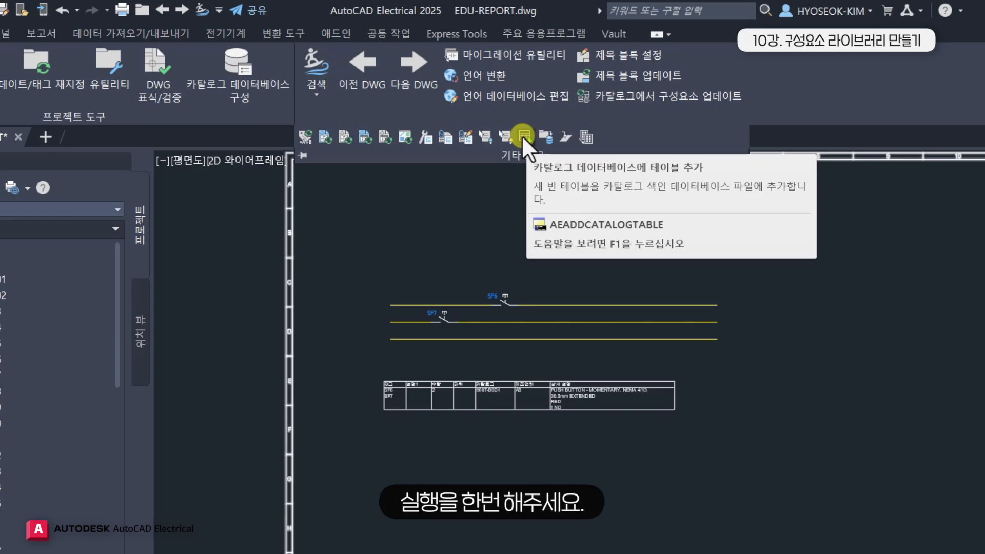
pyautogui.click(521, 136)
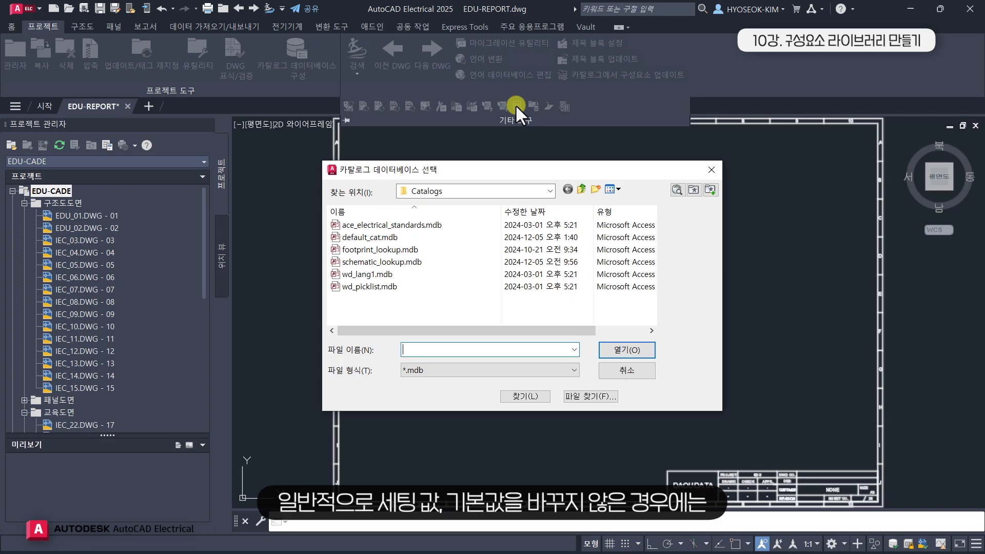
pyautogui.click(404, 241)
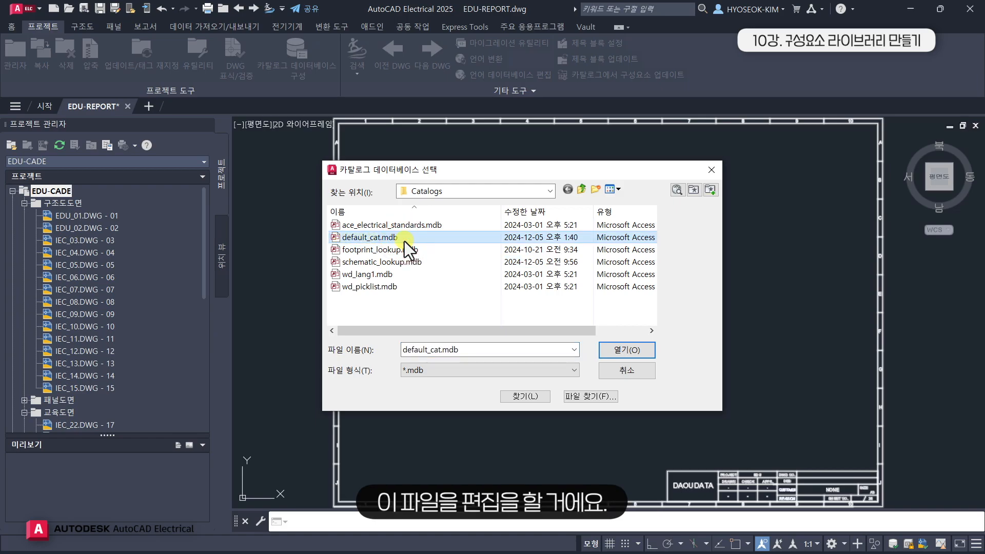
pyautogui.click(640, 350)
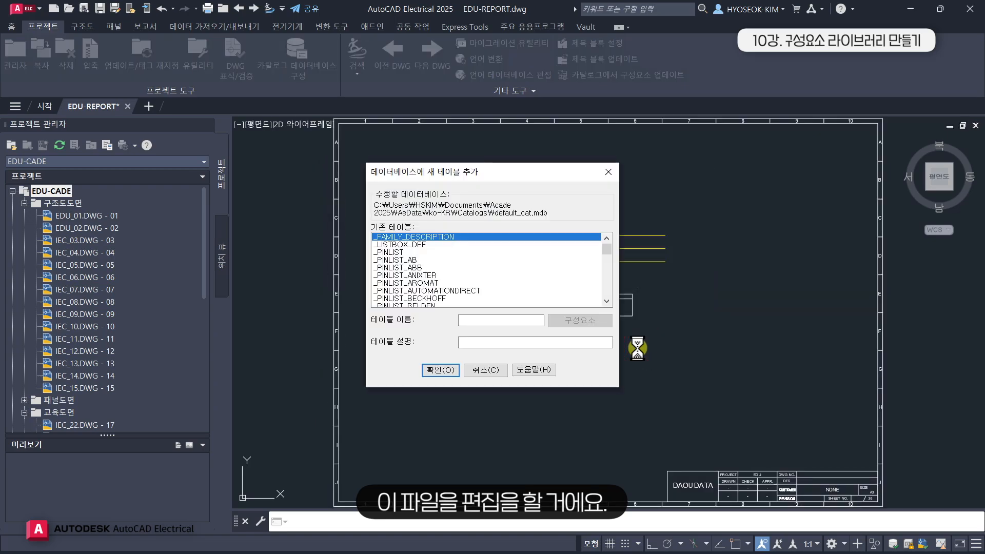
# Add a new catalog table named DA with the description MY_SYMBOL.
pyautogui.scroll(-8, 531, 275)
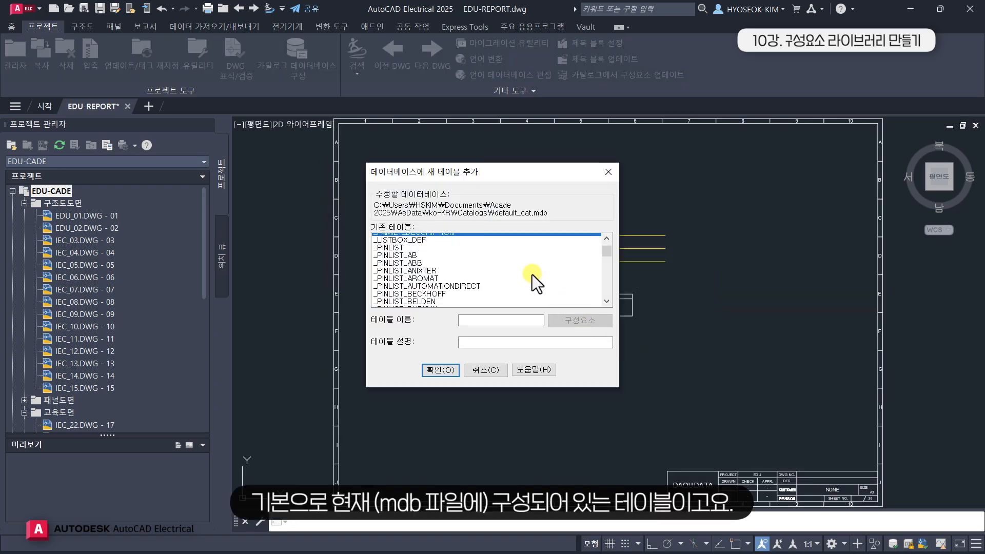
pyautogui.scroll(-5, 533, 276)
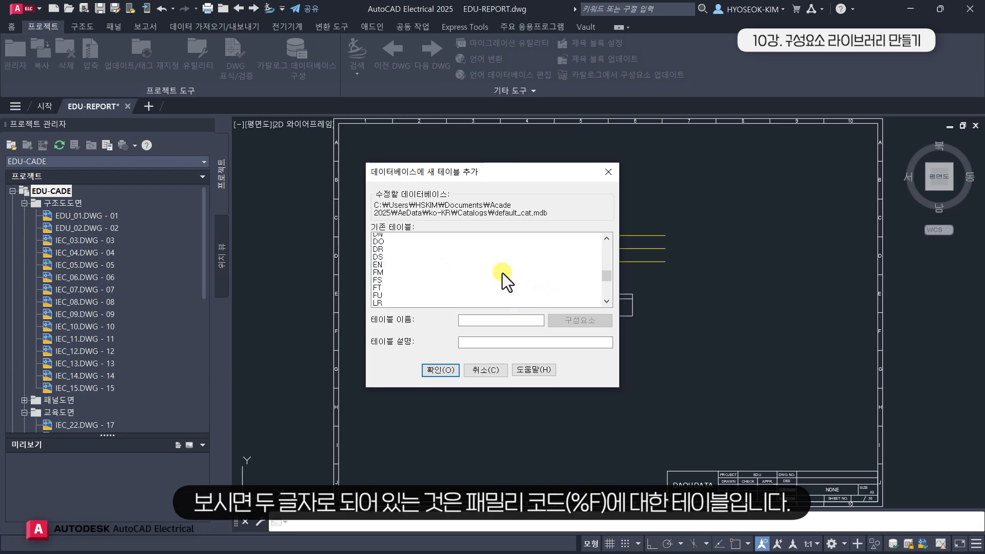
pyautogui.scroll(-2, 503, 273)
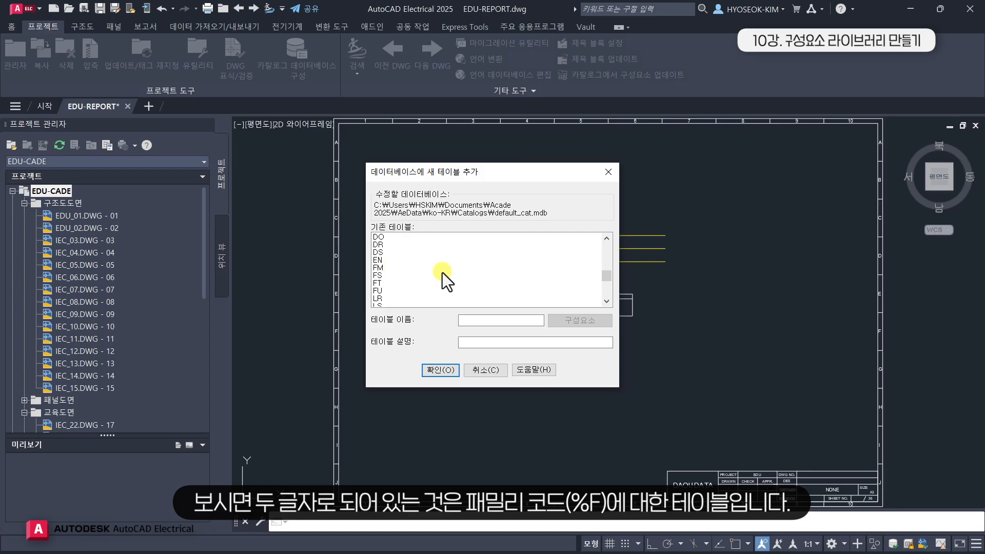
pyautogui.scroll(-2, 446, 274)
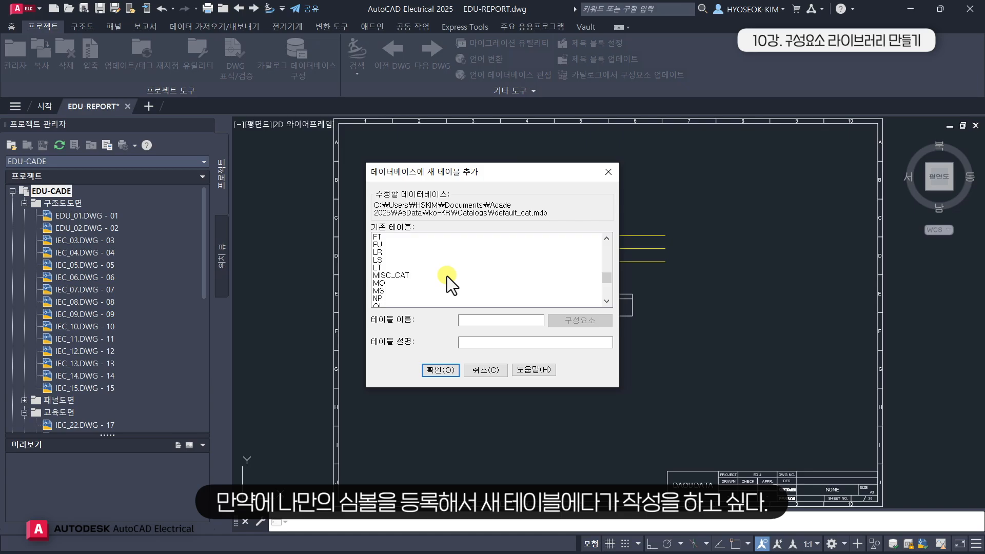
pyautogui.click(491, 320)
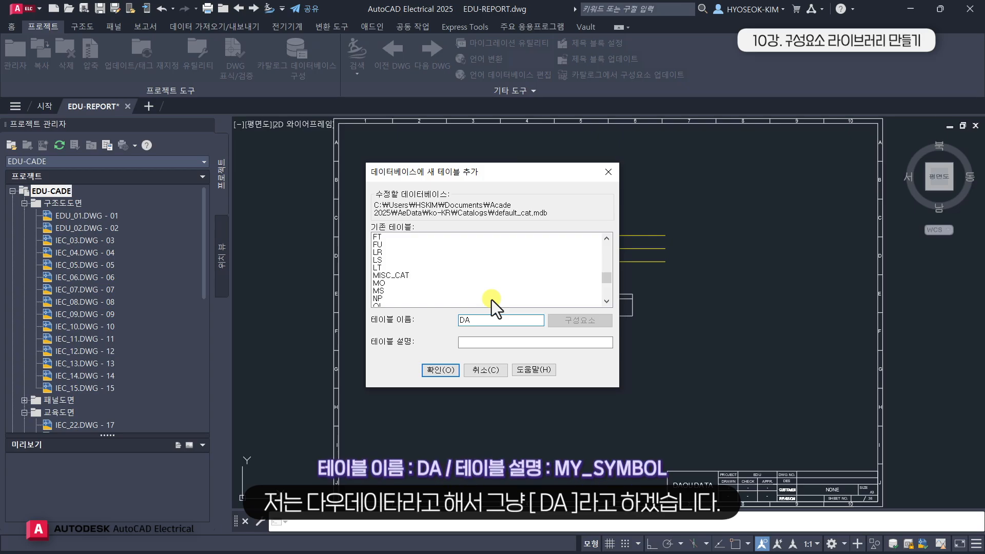
pyautogui.click(521, 342)
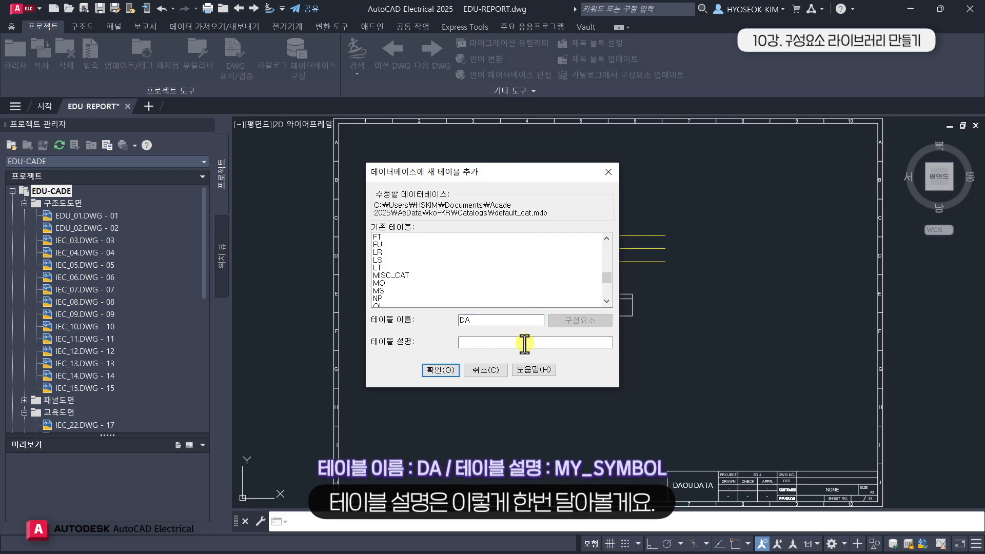
pyautogui.write('MY_SYMBOL')
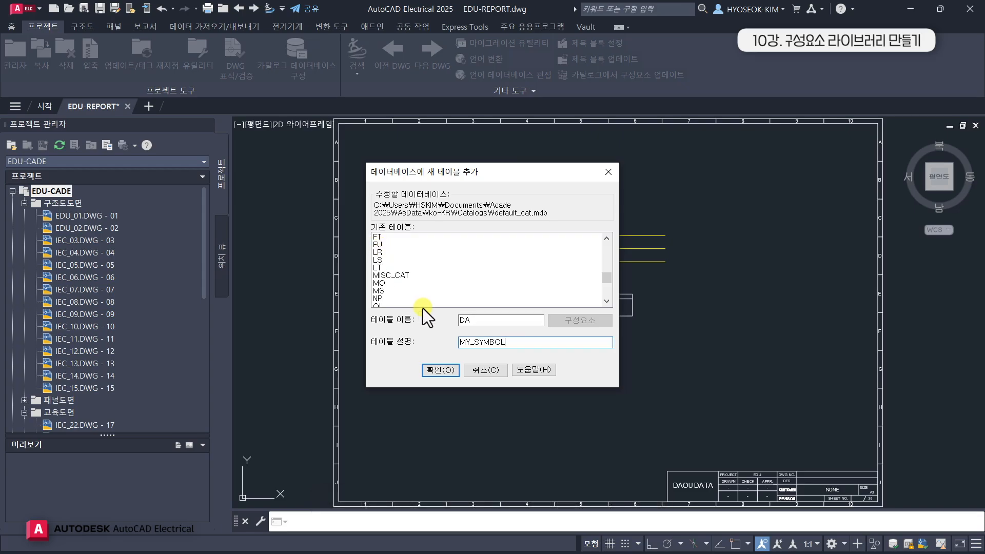
pyautogui.click(441, 370)
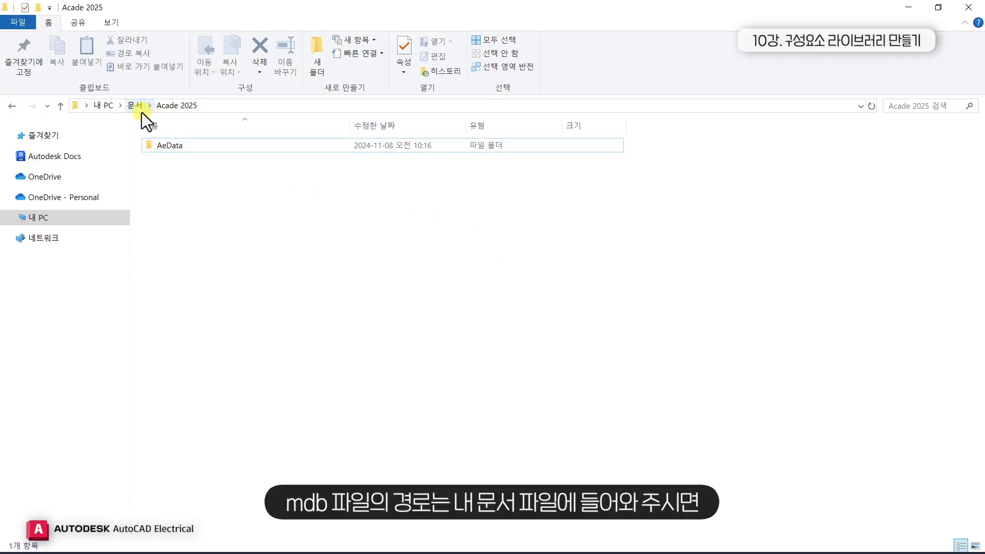
# In File Explorer, go from the Acade 2025 folder through AeData and ko-KR to the Catalogs folder.
pyautogui.doubleClick(205, 150)
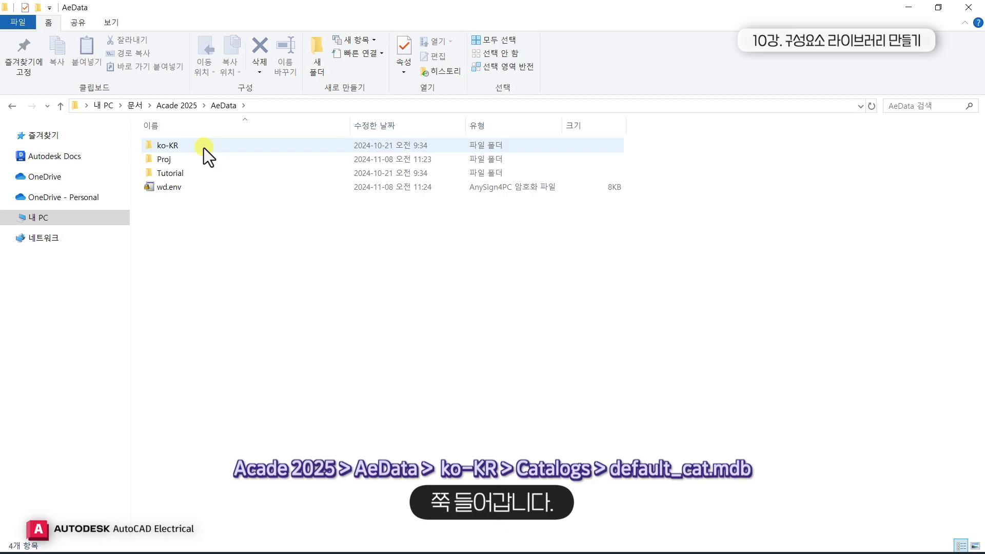
pyautogui.doubleClick(204, 148)
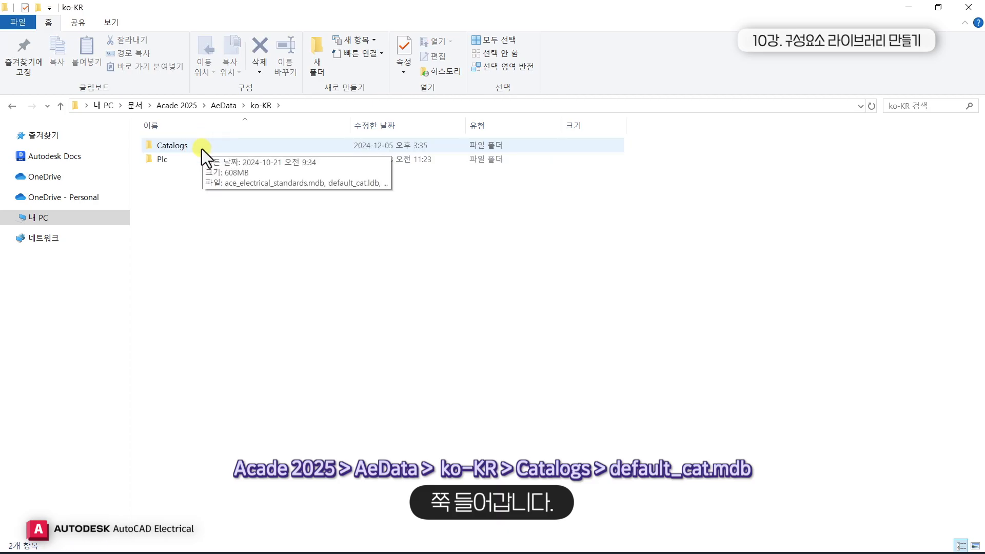
pyautogui.doubleClick(202, 148)
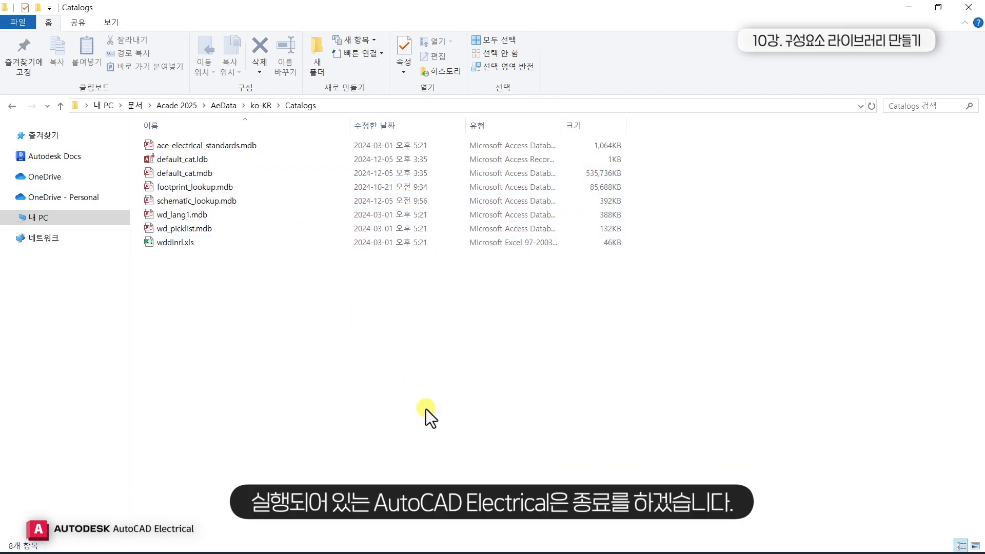
# Switch back to AutoCAD Electrical and exit the program.
pyautogui.hotkey('alt', 'Tab')
pyautogui.hotkey('alt', 'Tab')
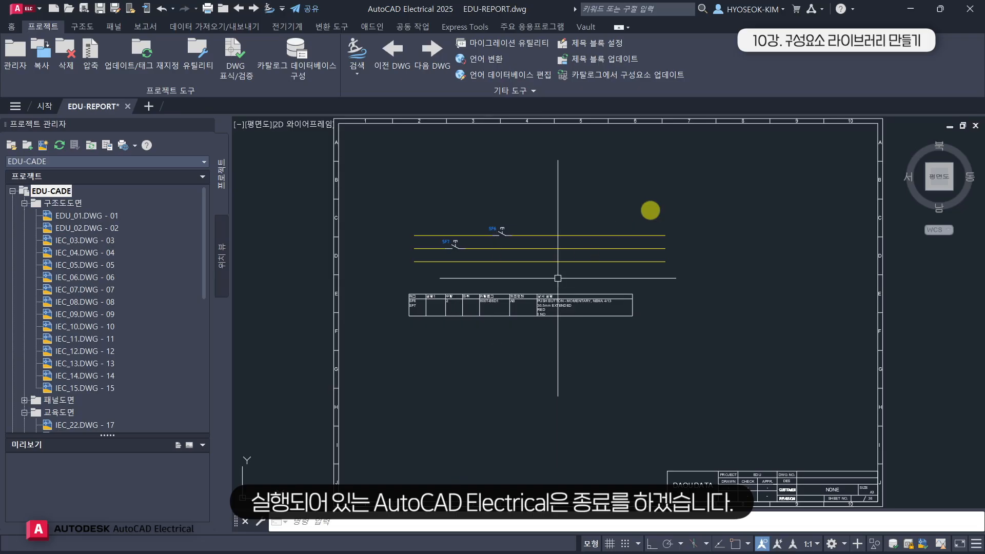
pyautogui.click(960, 11)
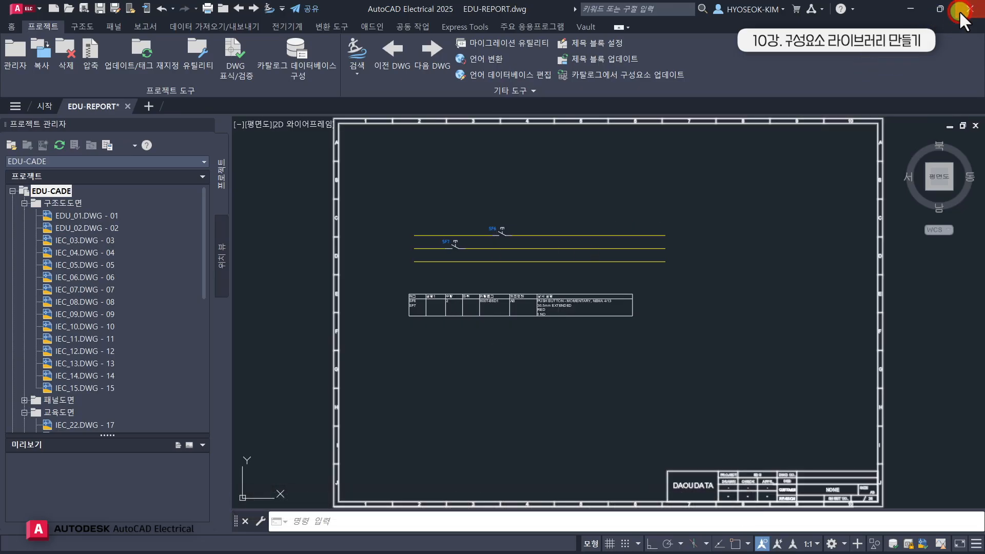
pyautogui.click(524, 311)
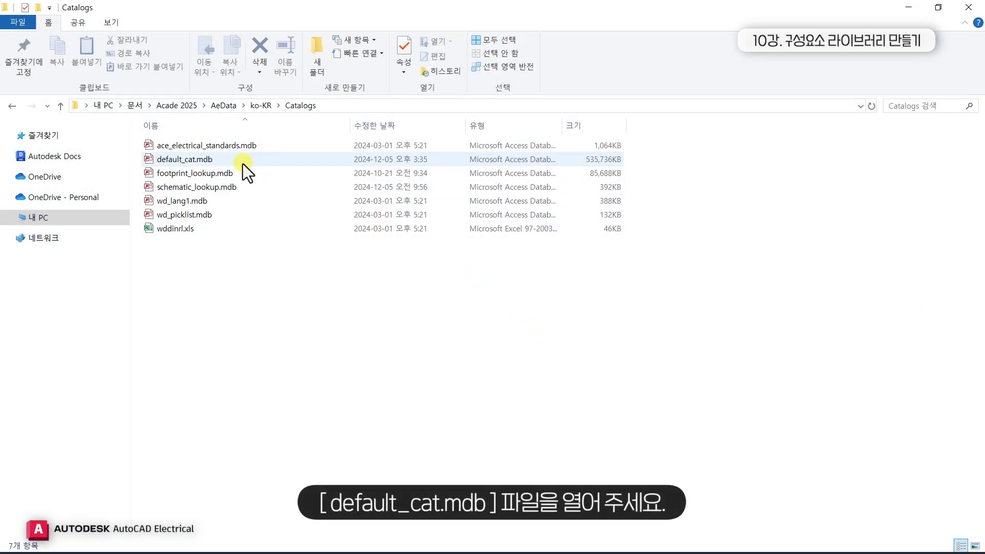
# Open default_cat.mdb from the Catalogs folder in Access and locate the DA table among its tables.
pyautogui.doubleClick(243, 164)
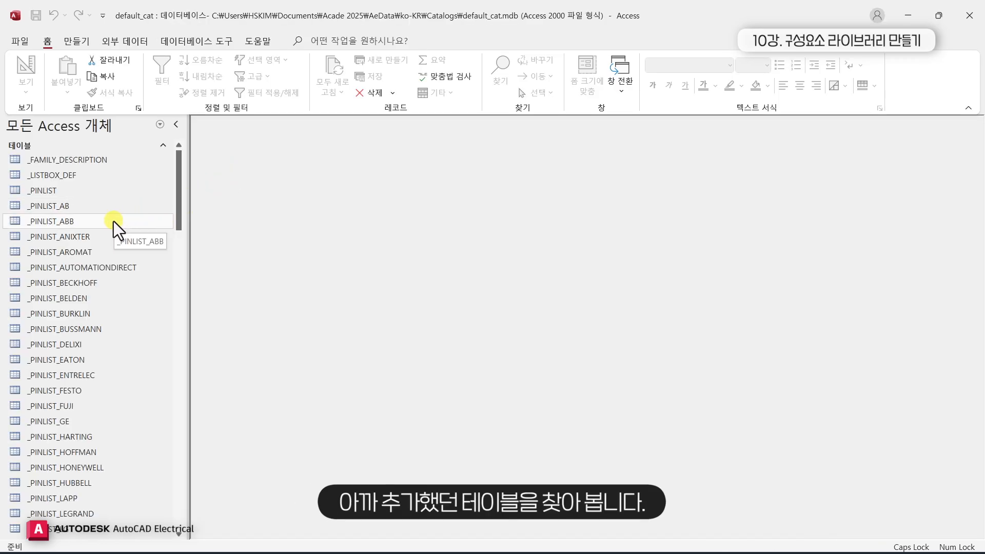
pyautogui.scroll(-10, 113, 221)
pyautogui.scroll(-12, 112, 222)
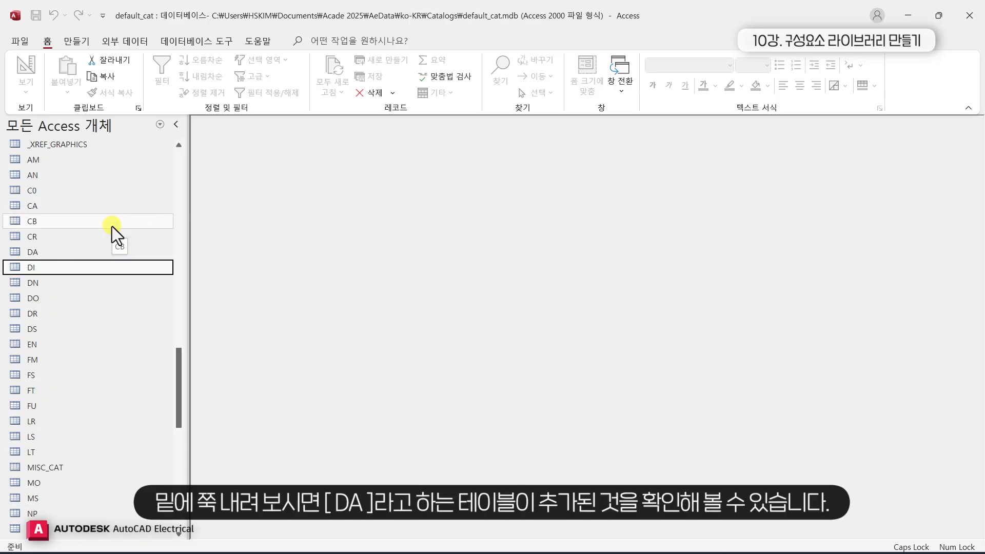
pyautogui.click(72, 253)
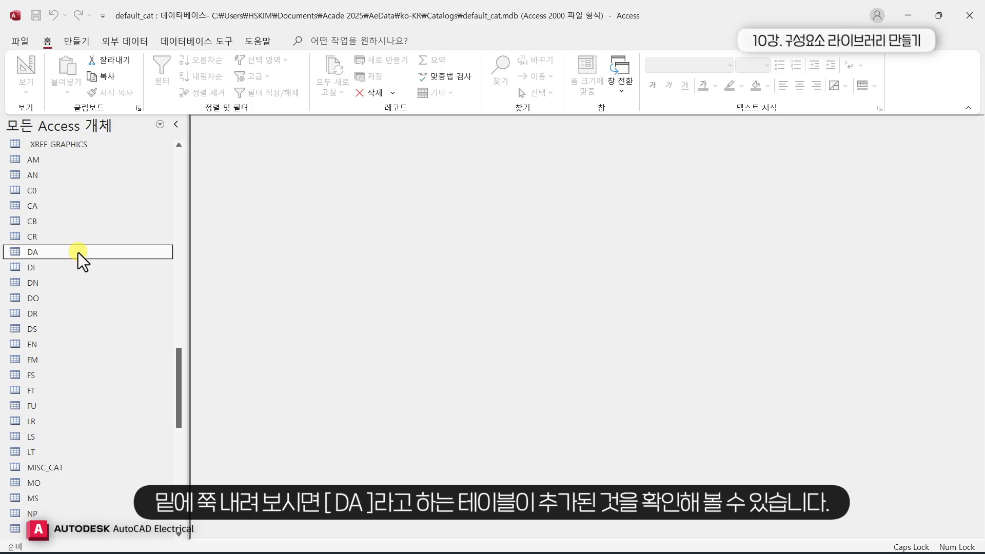
pyautogui.scroll(20, 78, 253)
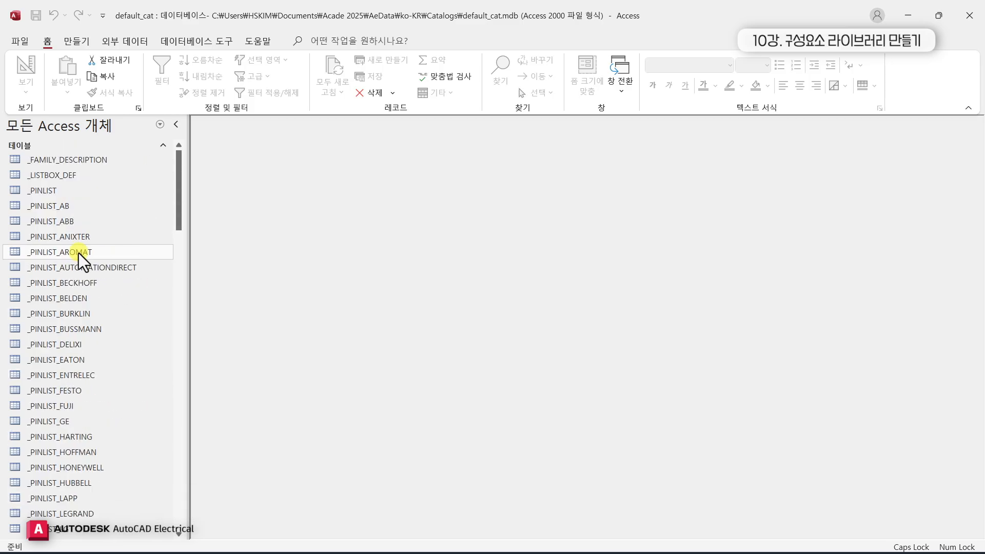
pyautogui.click(85, 243)
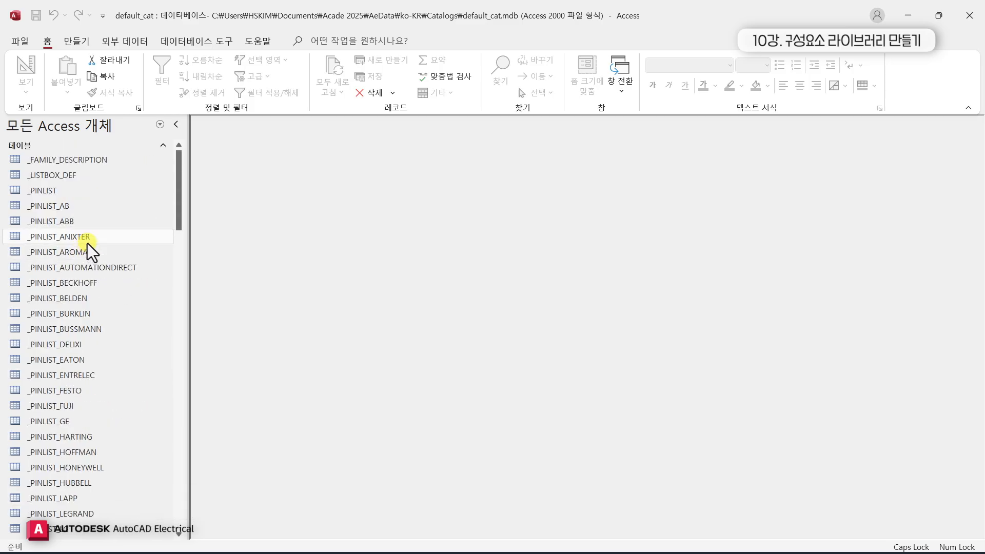
pyautogui.click(101, 377)
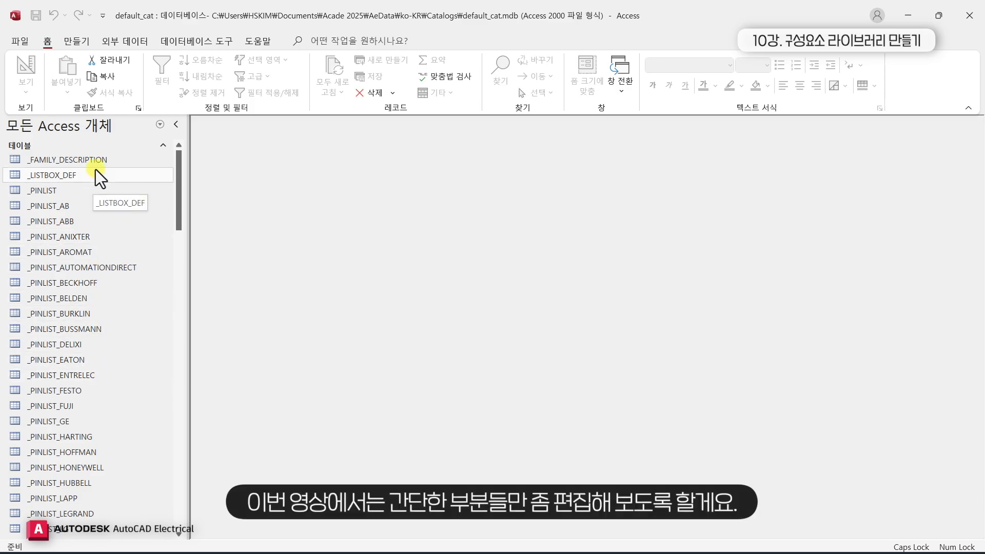
# Check the _FAMILY_DESCRIPTION table for the DA family entry and close the table.
pyautogui.doubleClick(52, 164)
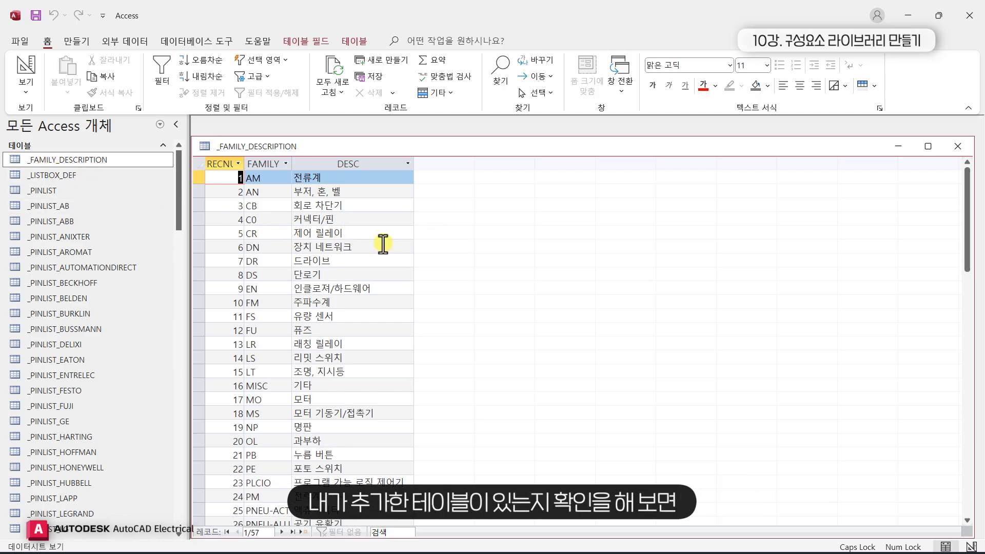
pyautogui.scroll(-13, 382, 246)
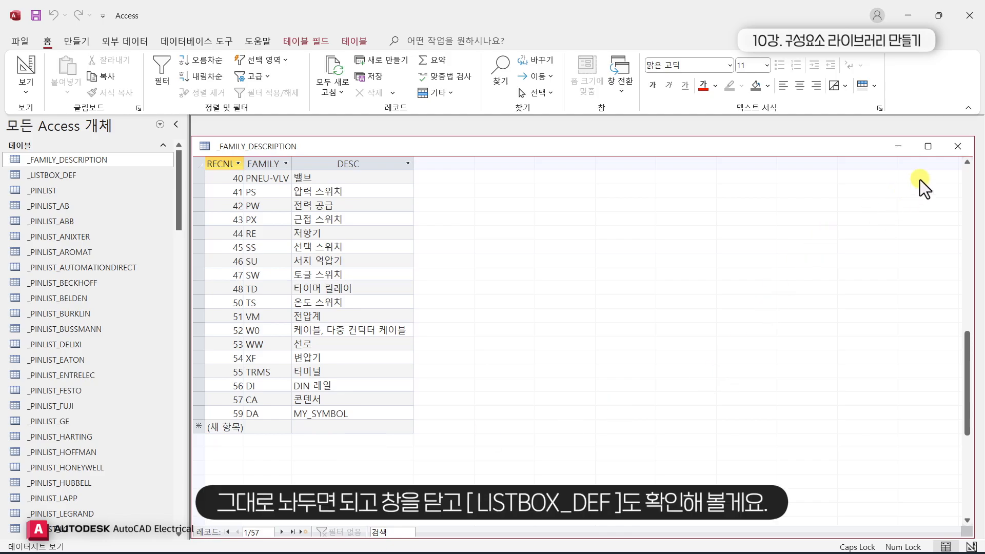
pyautogui.click(956, 146)
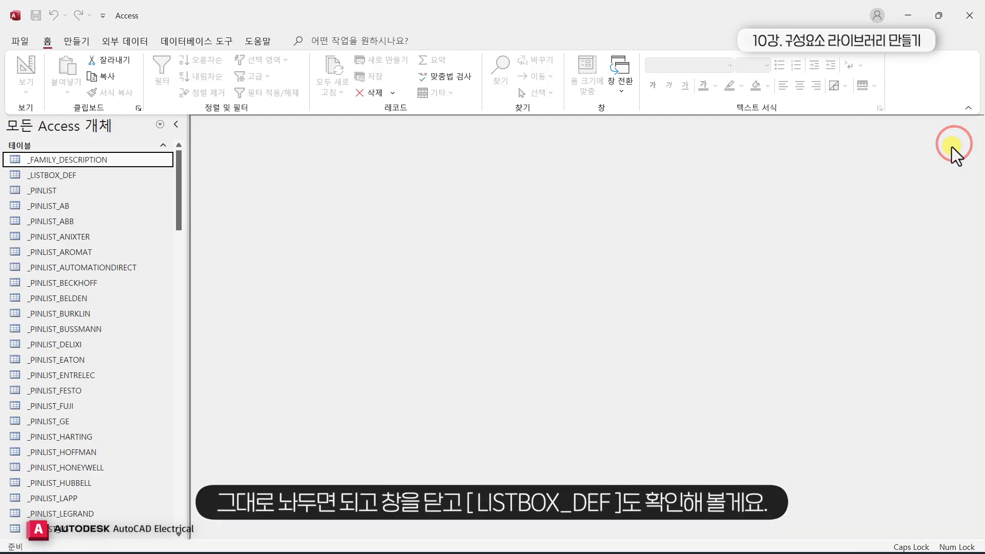
# Open the _LISTBOX_DEF table and look through its table names for a DA entry.
pyautogui.doubleClick(84, 179)
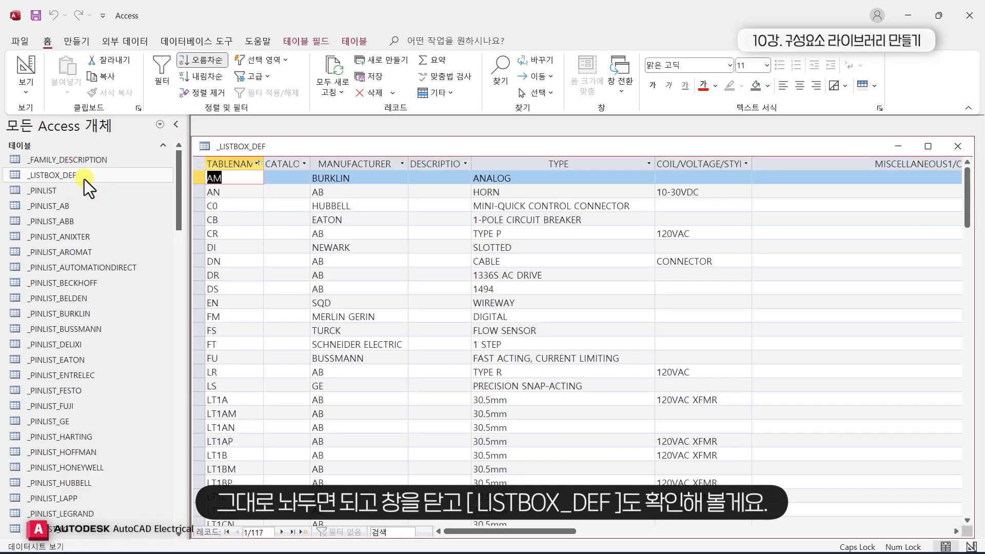
pyautogui.scroll(-20, 352, 296)
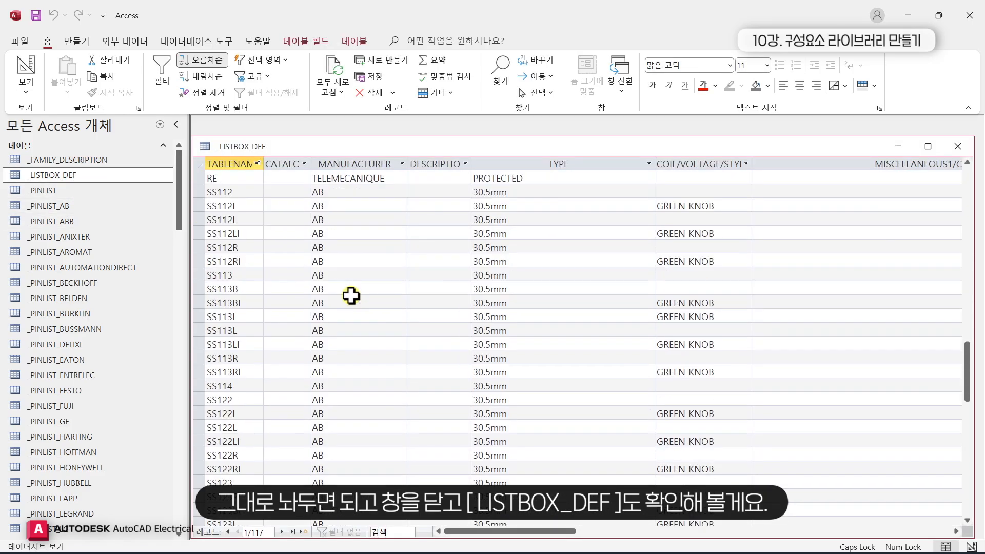
pyautogui.scroll(-4, 353, 296)
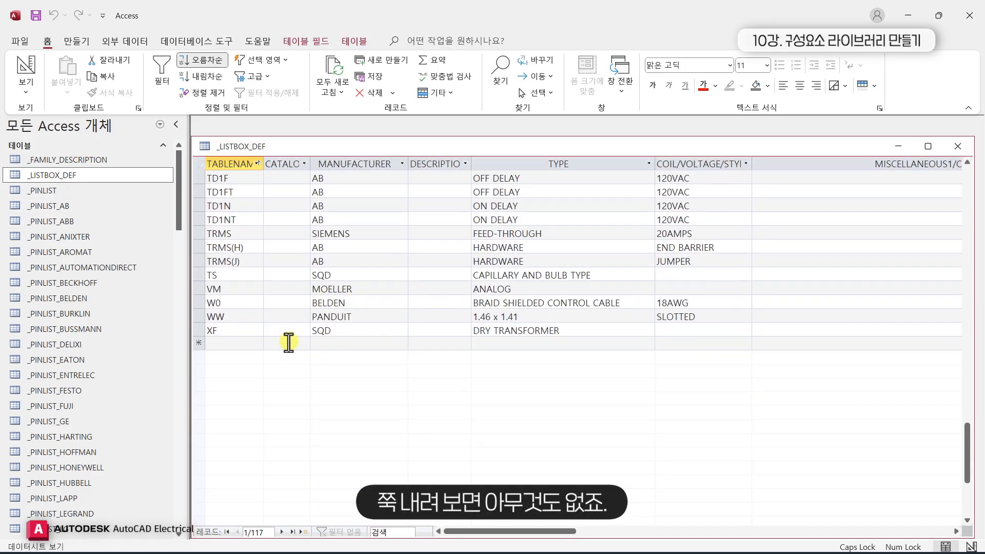
pyautogui.scroll(15, 389, 394)
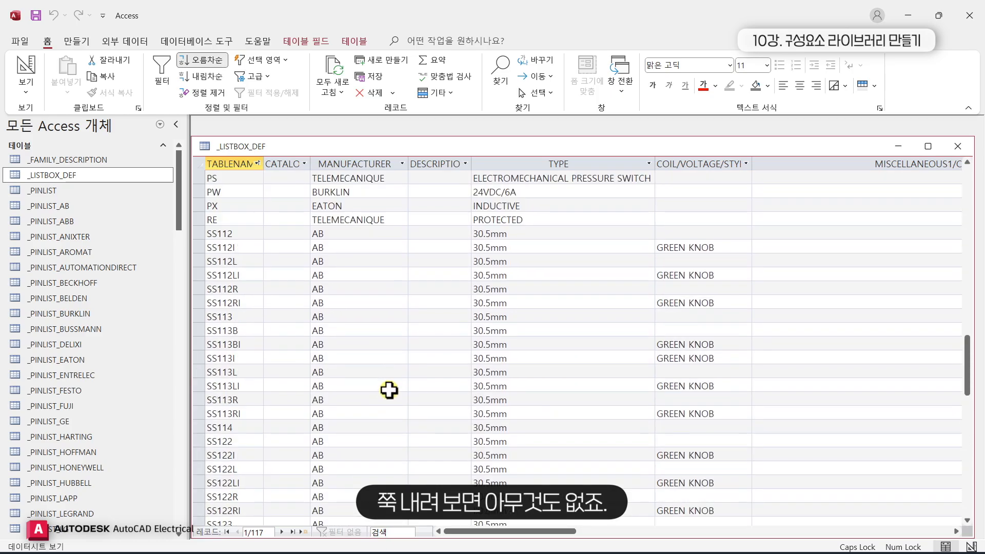
pyautogui.scroll(15, 389, 391)
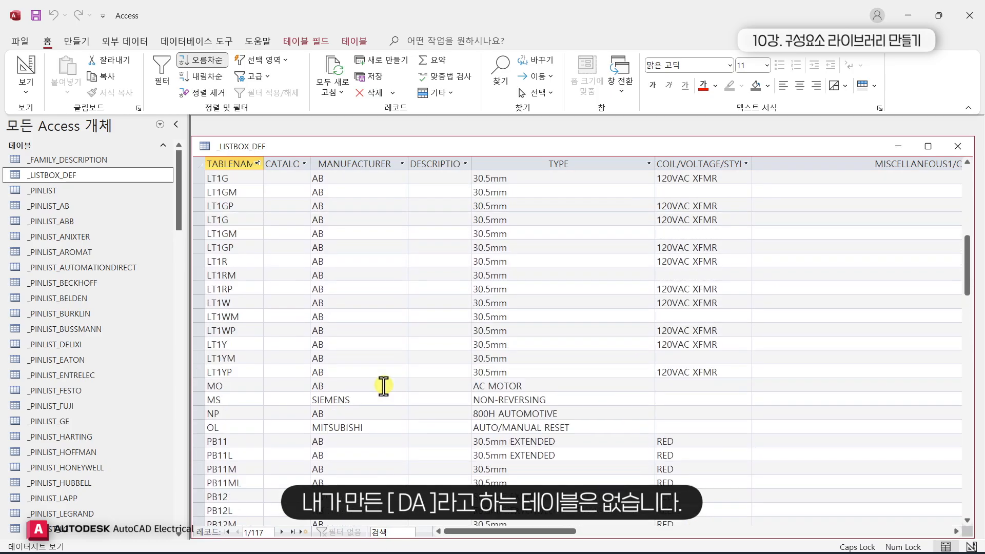
pyautogui.scroll(5, 382, 383)
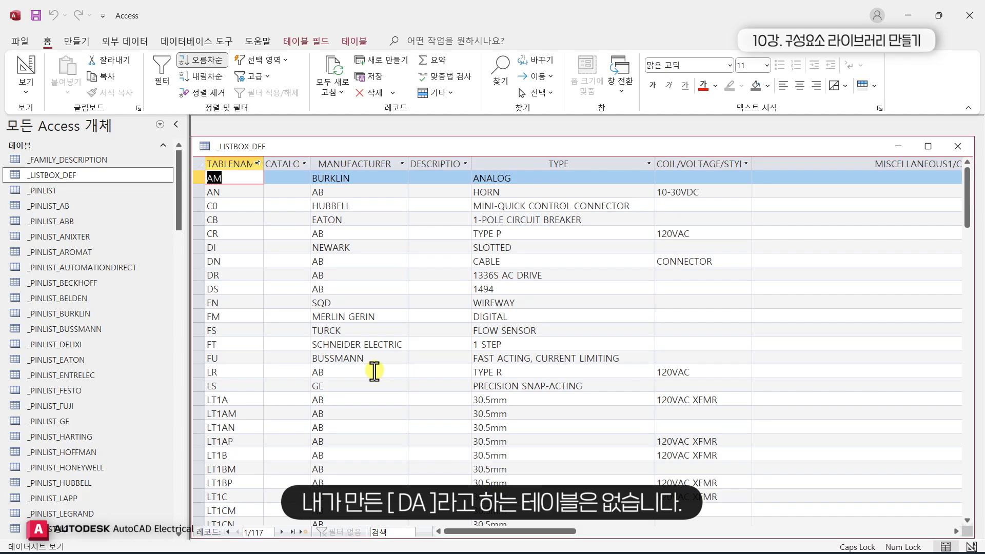
# Add a new record at the end of the _LISTBOX_DEF table with DA as its table name.
pyautogui.scroll(-5, 373, 368)
pyautogui.scroll(-20, 373, 368)
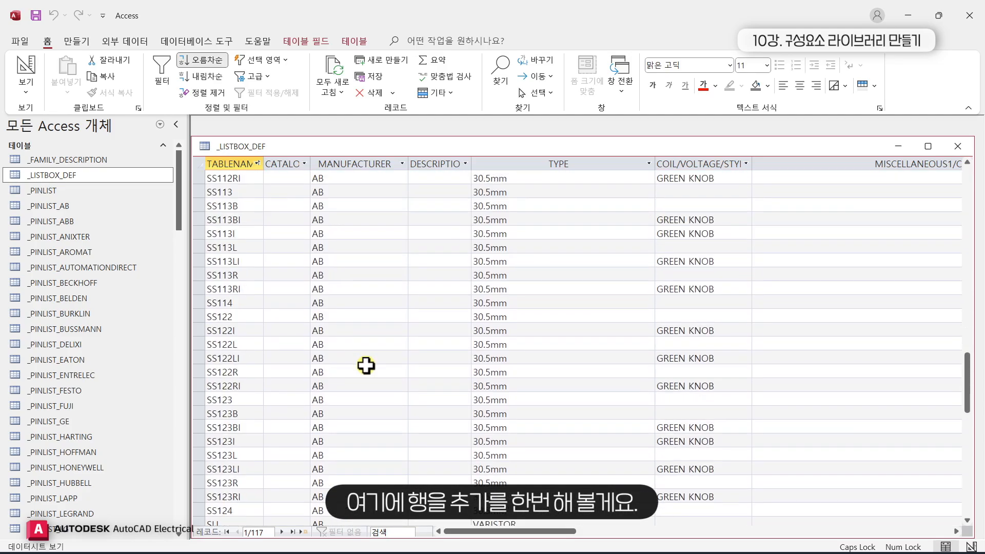
pyautogui.scroll(-5, 367, 364)
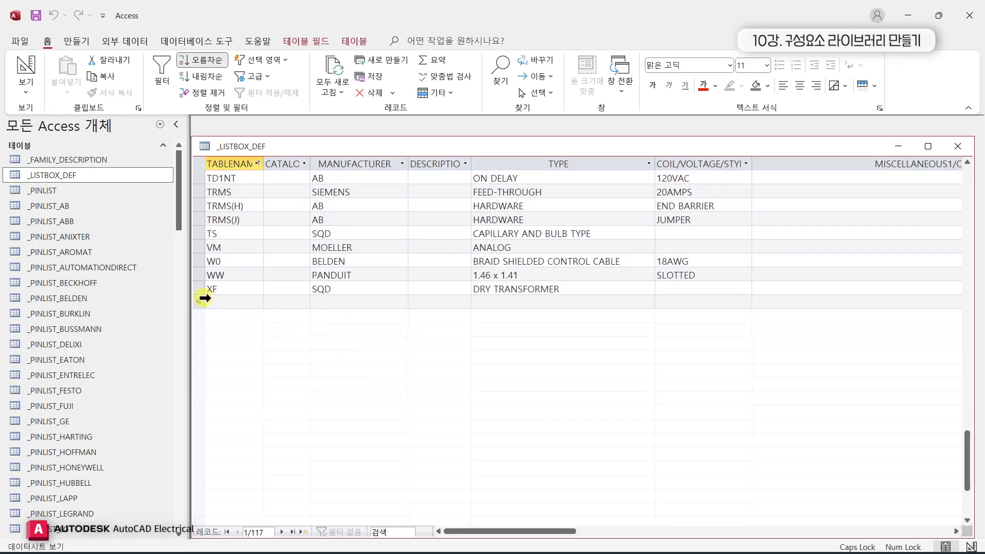
pyautogui.click(198, 303)
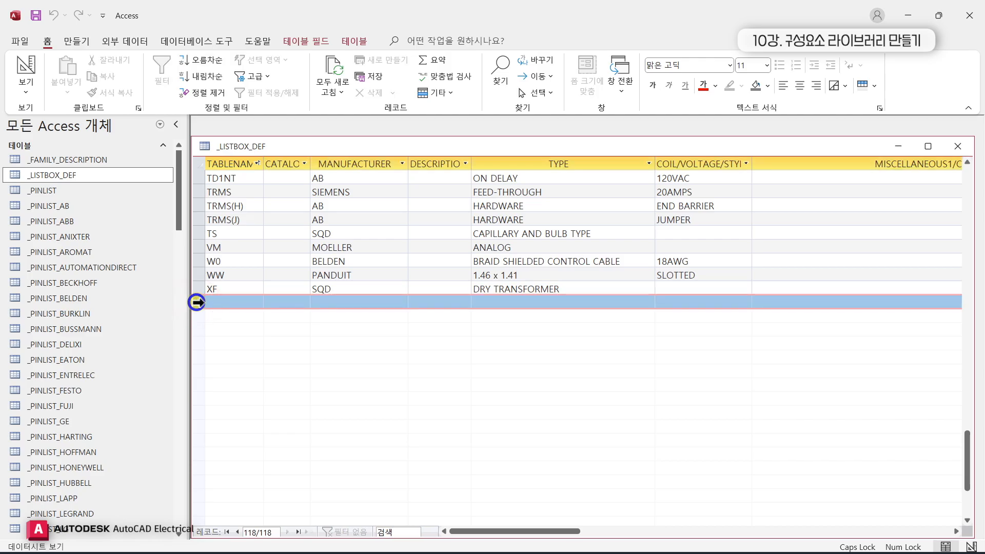
pyautogui.rightClick(198, 303)
pyautogui.click(343, 343)
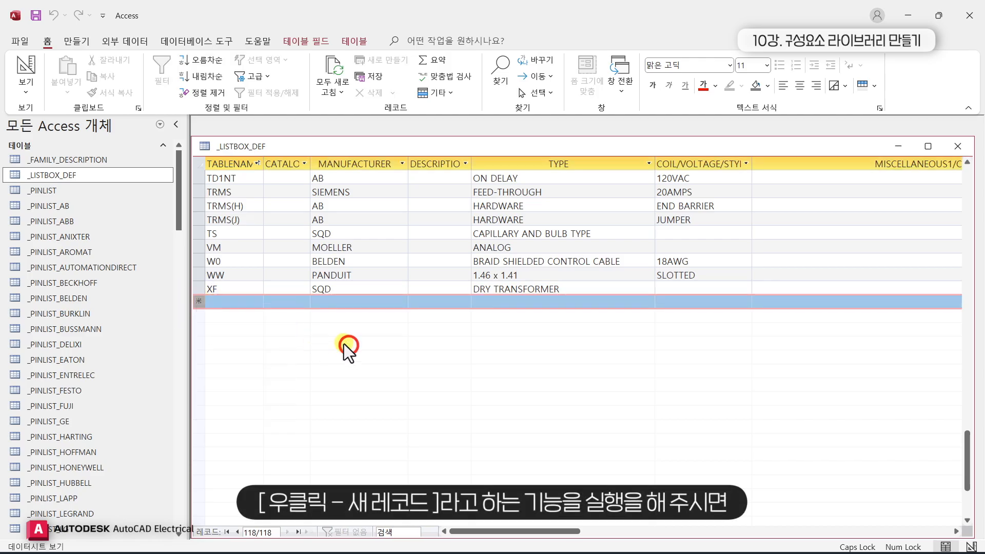
pyautogui.click(199, 289)
pyautogui.rightClick(200, 289)
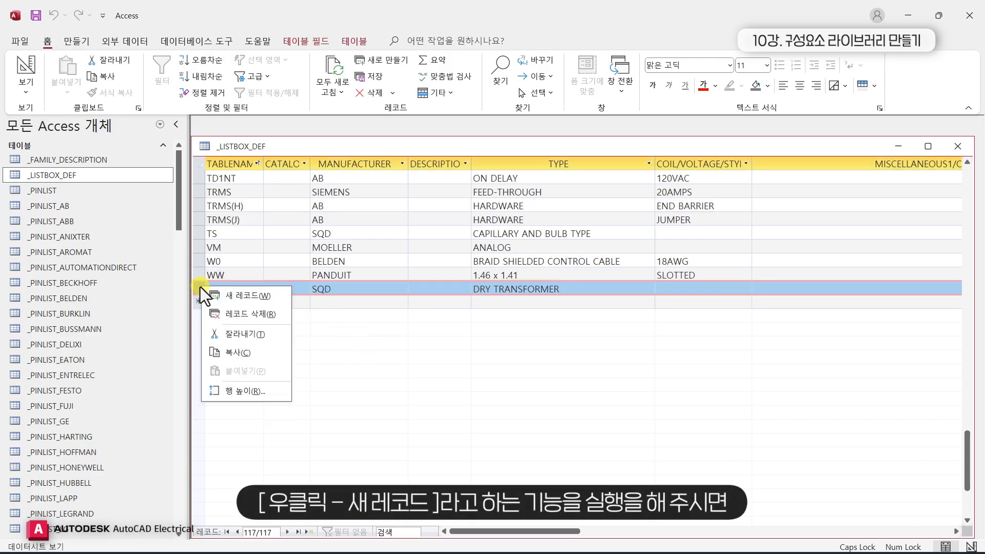
pyautogui.click(246, 298)
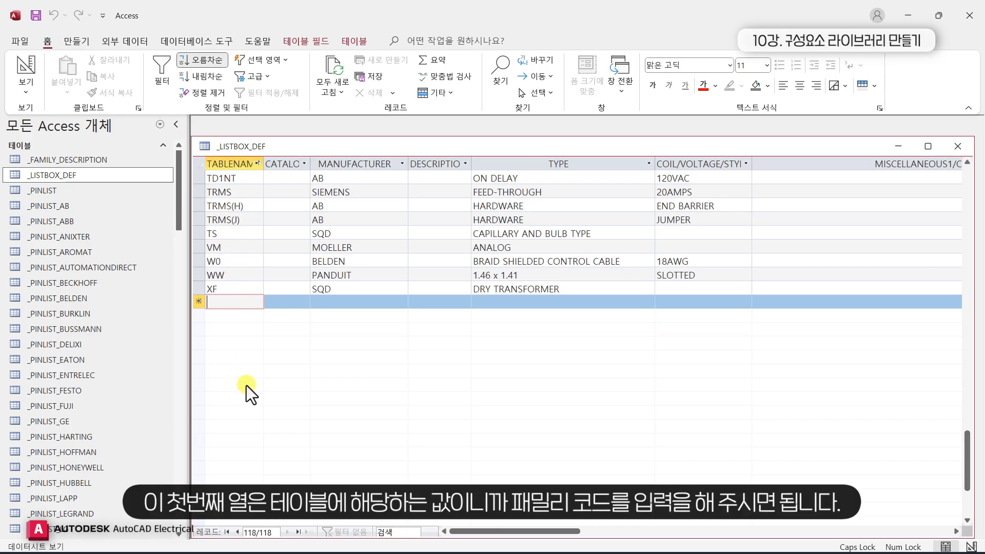
pyautogui.write('DA')
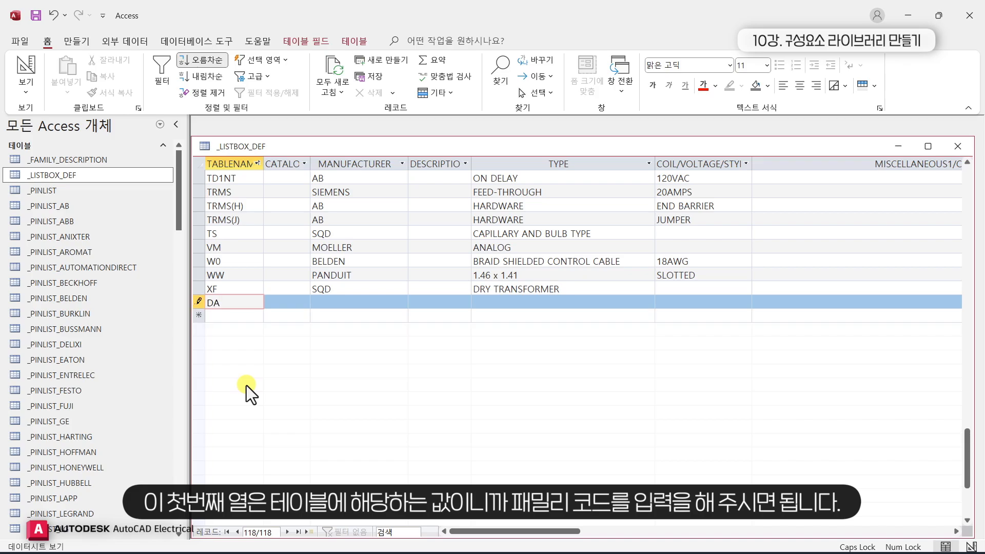
# Set the DA record's manufacturer to DAOUDATA, leave its other fields blank, and close the _LISTBOX_DEF table.
pyautogui.click(296, 302)
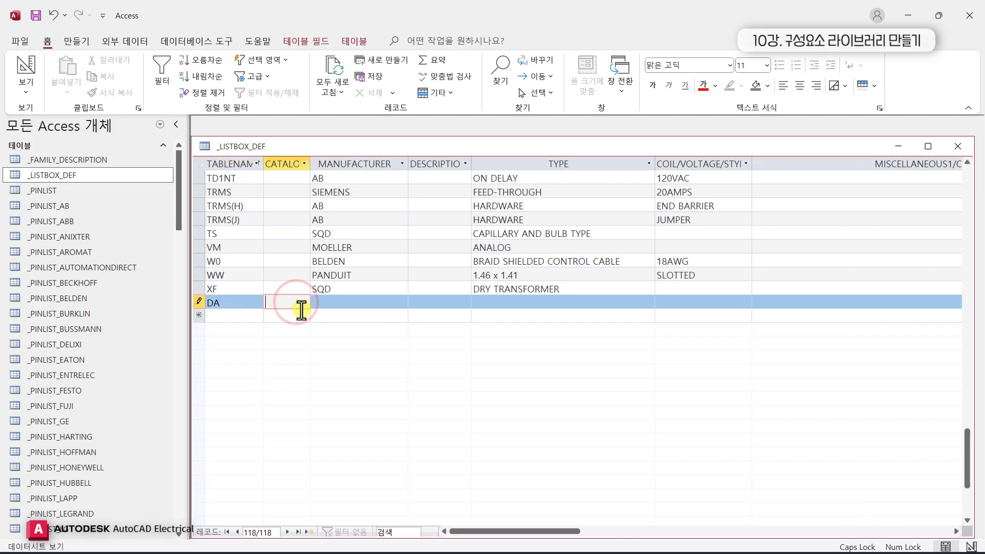
pyautogui.click(347, 303)
pyautogui.write('DAOUDATA')
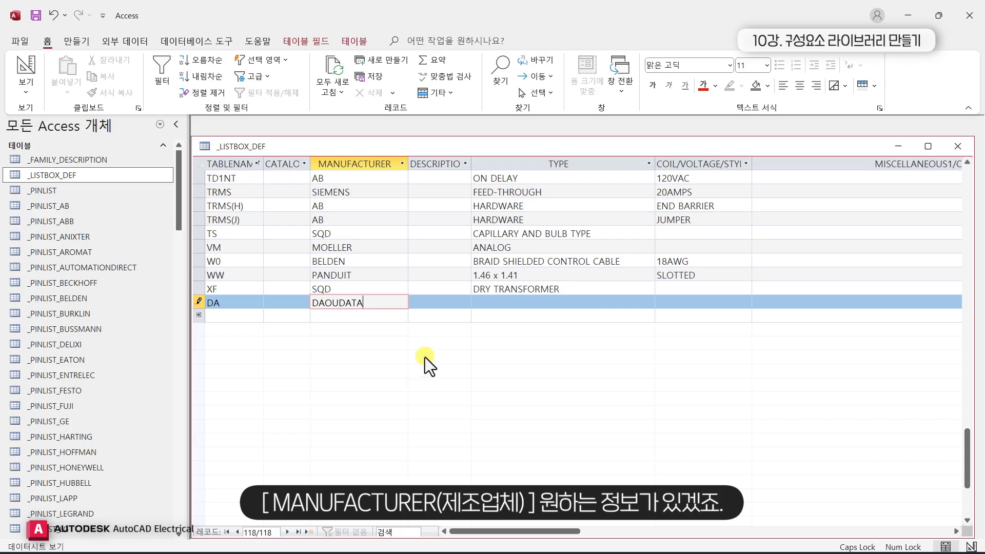
pyautogui.click(534, 302)
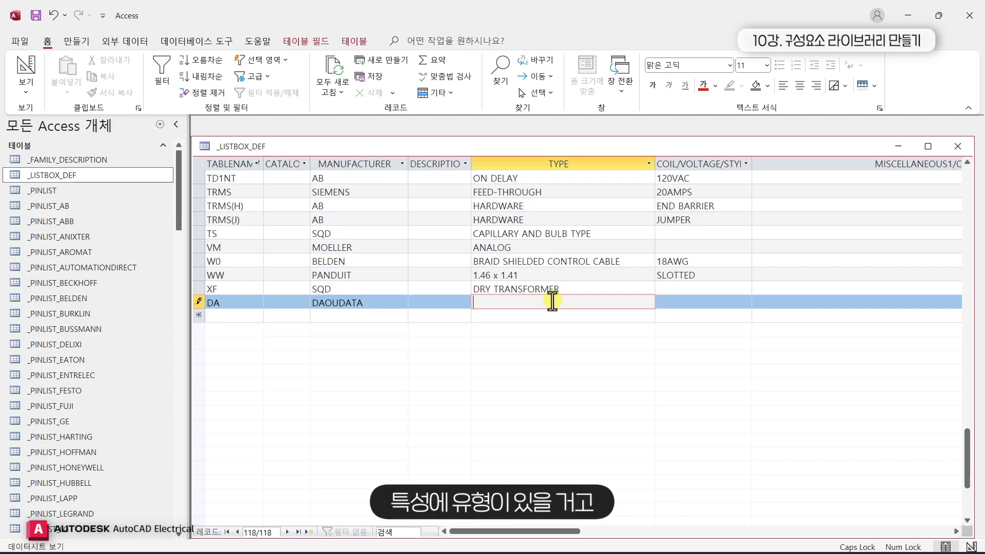
pyautogui.click(697, 303)
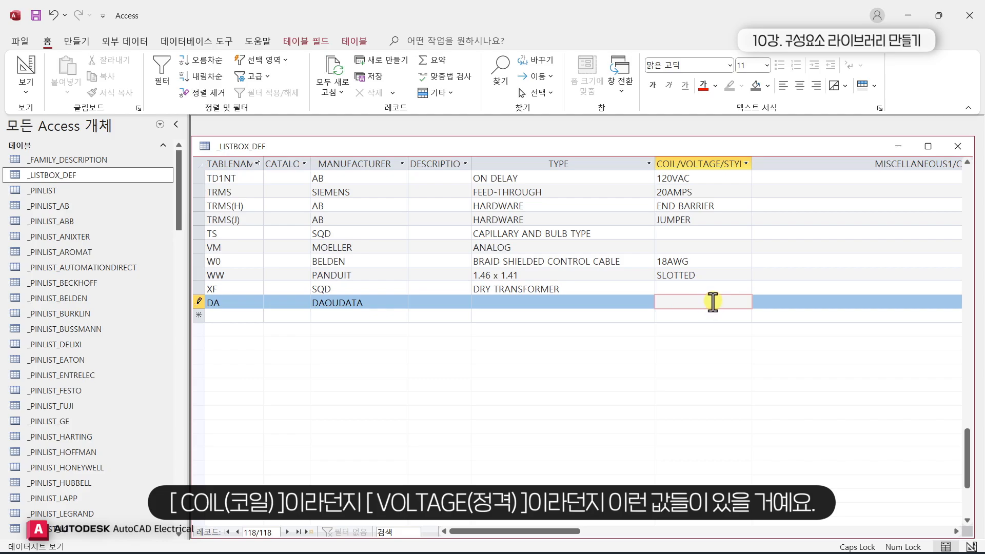
pyautogui.moveTo(566, 531); pyautogui.dragTo(546, 520)
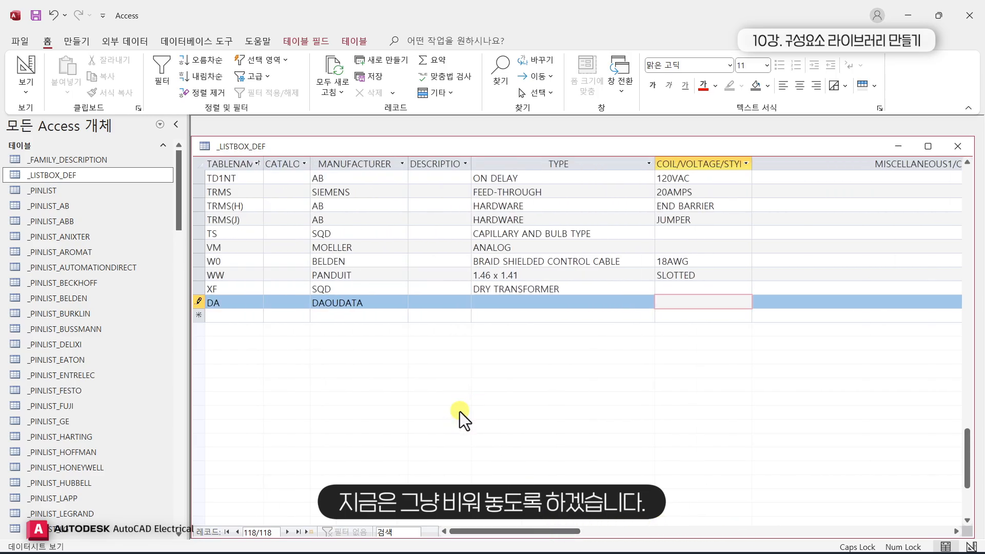
pyautogui.click(964, 147)
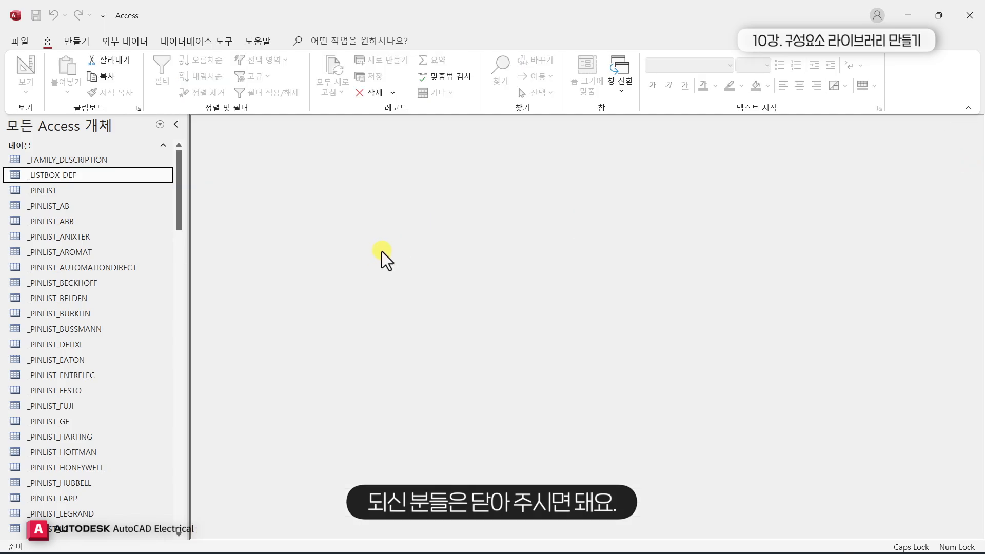
# Find the DA table among the database tables and open it.
pyautogui.scroll(-8, 129, 284)
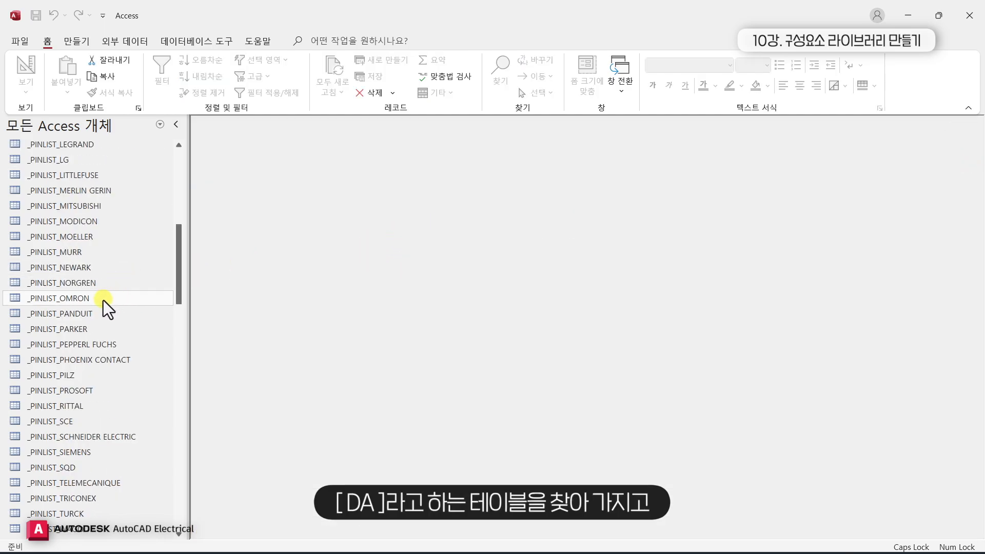
pyautogui.scroll(-12, 105, 301)
pyautogui.scroll(-2, 112, 303)
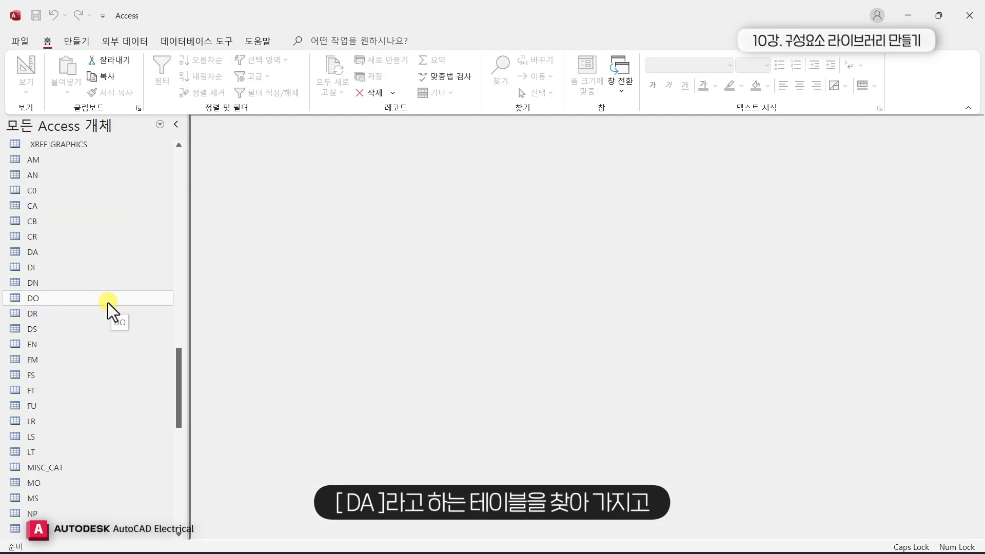
pyautogui.doubleClick(86, 255)
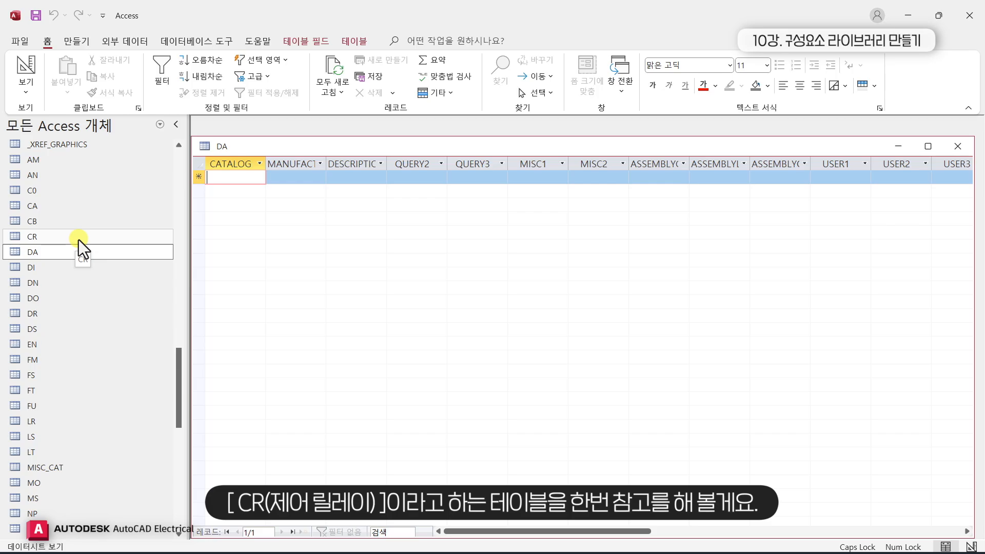
# Open the CR table, examine how its catalog, manufacturer and description records are filled in, and close it.
pyautogui.doubleClick(139, 235)
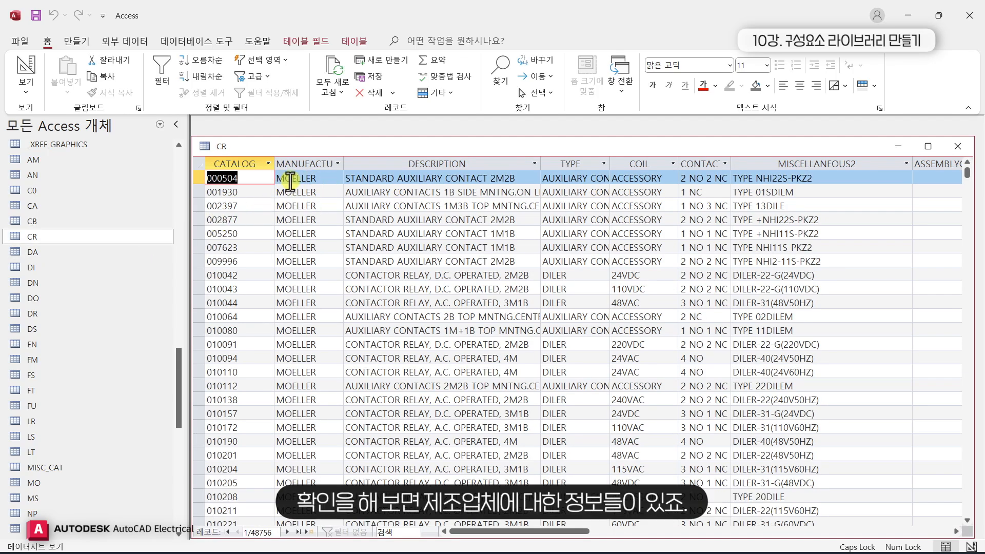
pyautogui.scroll(-10, 477, 249)
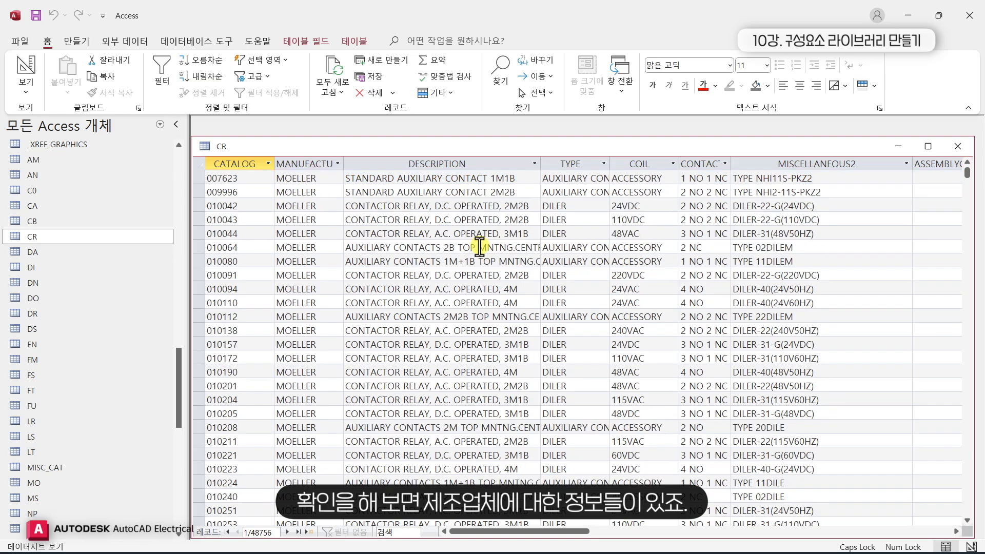
pyautogui.scroll(-15, 480, 252)
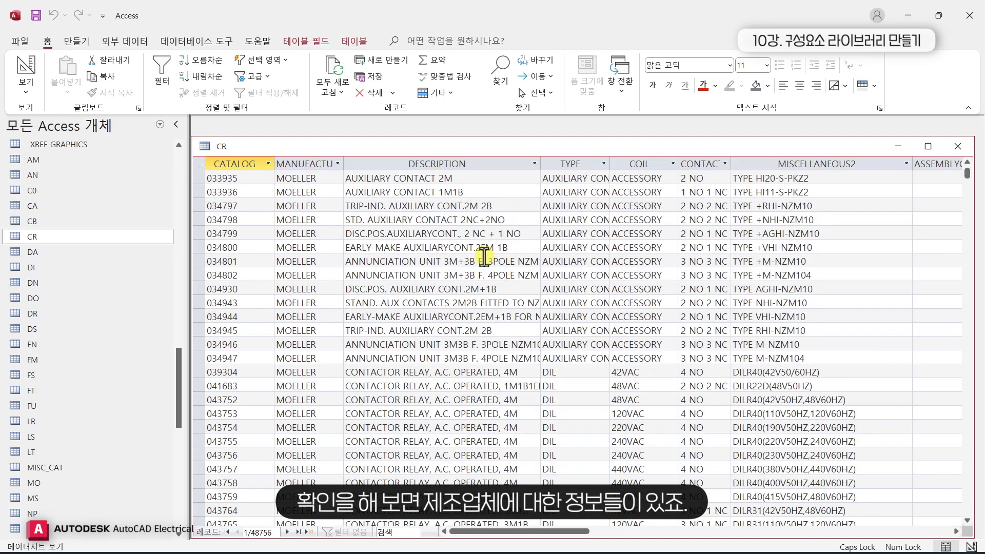
pyautogui.scroll(-4, 484, 256)
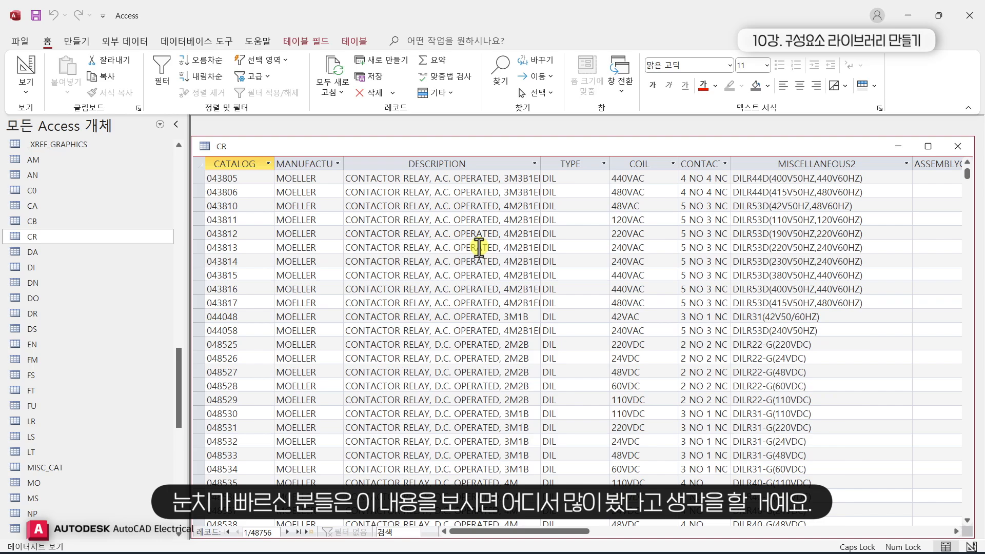
pyautogui.scroll(15, 478, 248)
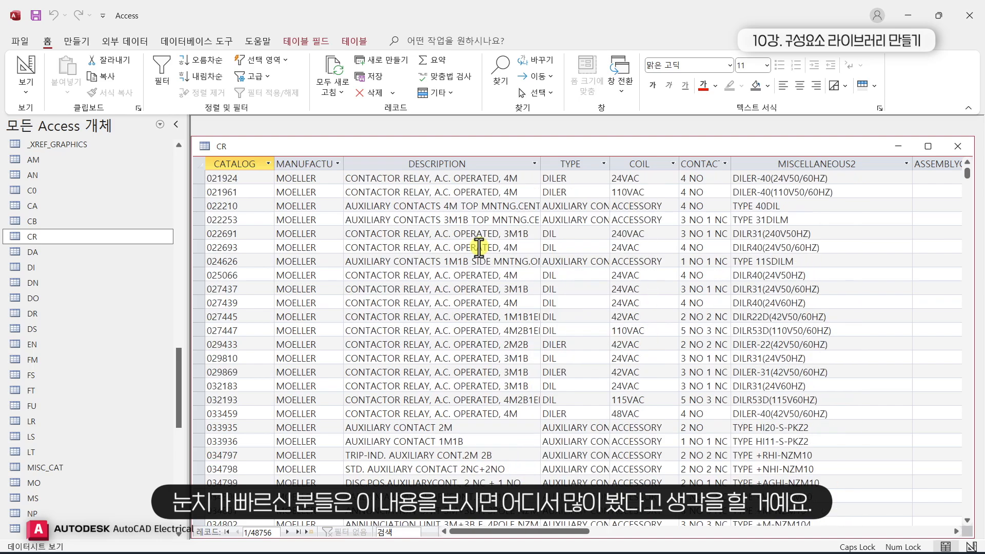
pyautogui.scroll(4, 479, 252)
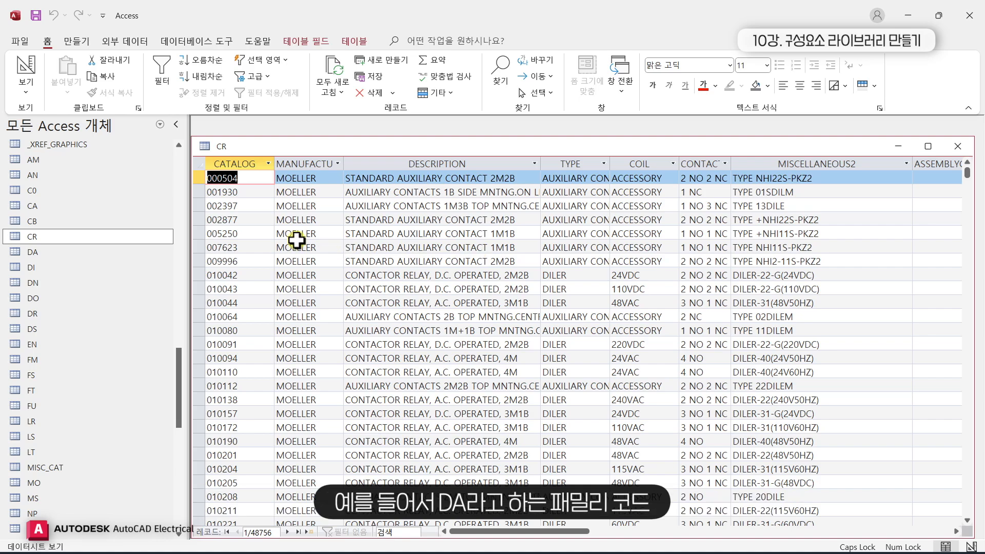
pyautogui.click(955, 146)
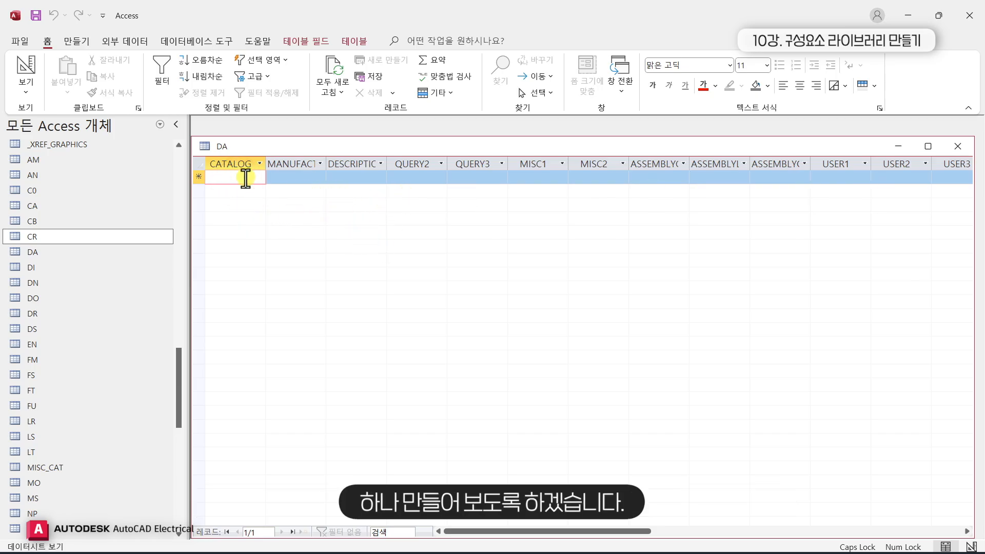
# Enter DAOU_01 as the catalog value of the first record in the DA table.
pyautogui.write('ㅐㅡ개ㅜ')
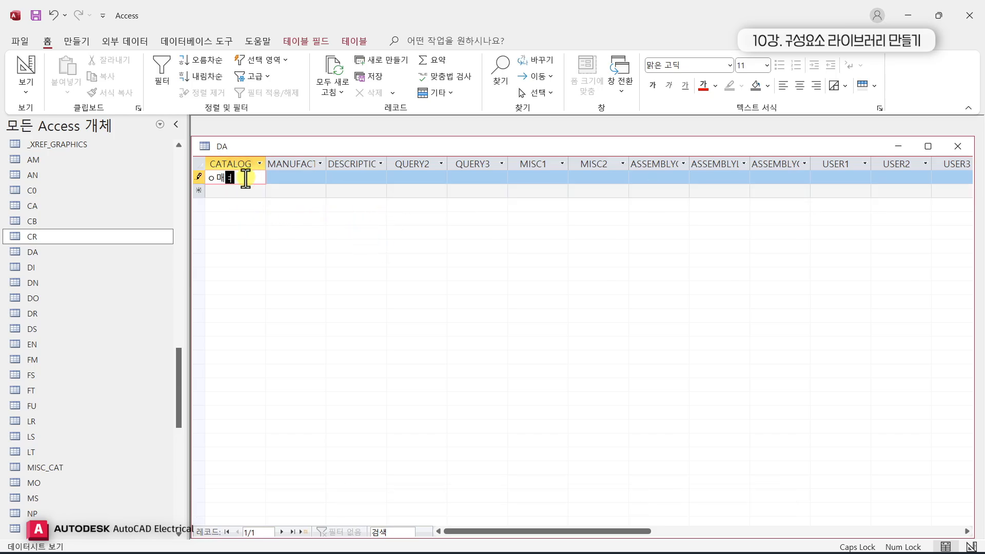
pyautogui.press('BackSpace')
pyautogui.press('BackSpace')
pyautogui.press('BackSpace')
pyautogui.press('BackSpace')
pyautogui.write('DAOU')
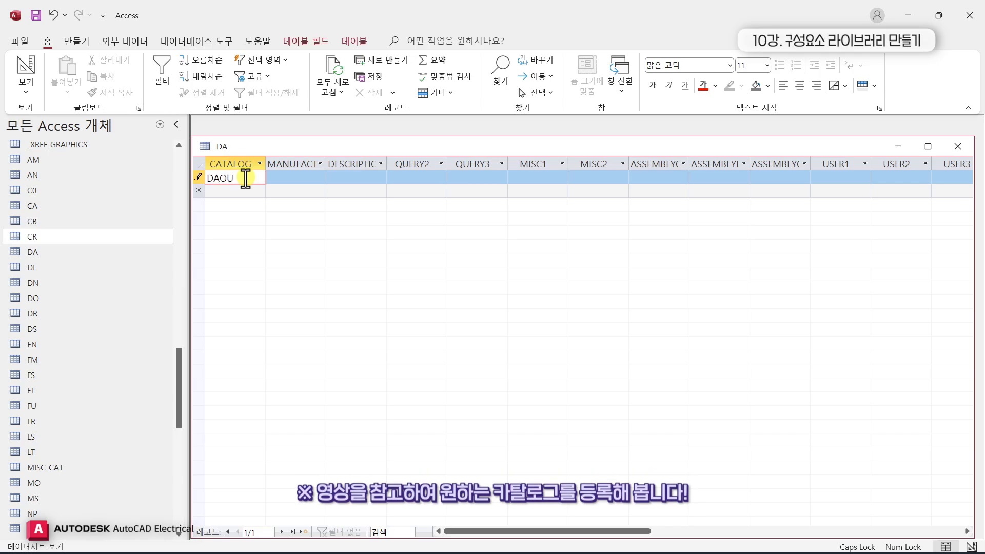
pyautogui.write('_01')
# Set the DAOU_01 record's manufacturer to DAOUDATA and description to EDU_SYMBOL, and close the DA table.
pyautogui.click(311, 179)
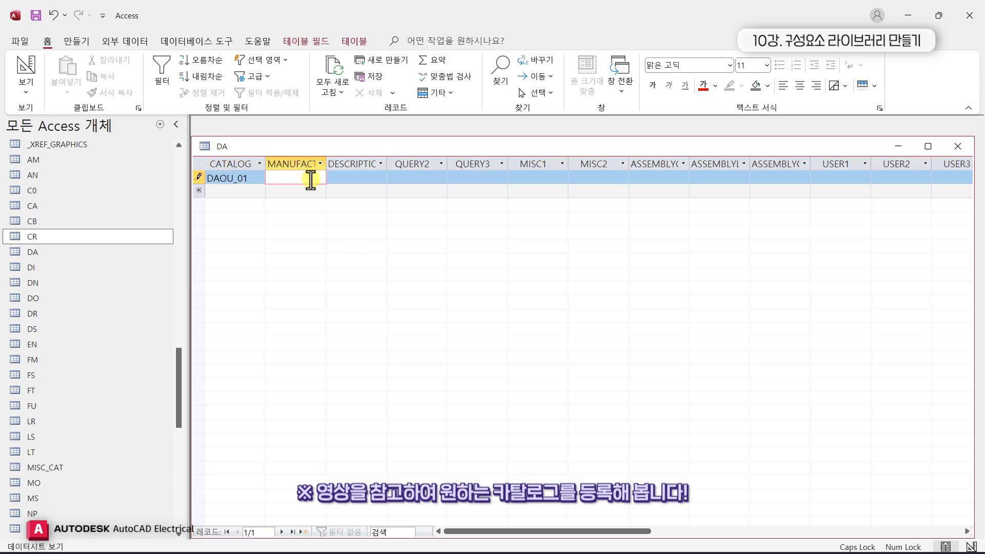
pyautogui.write('DAOUDATA')
pyautogui.click(365, 178)
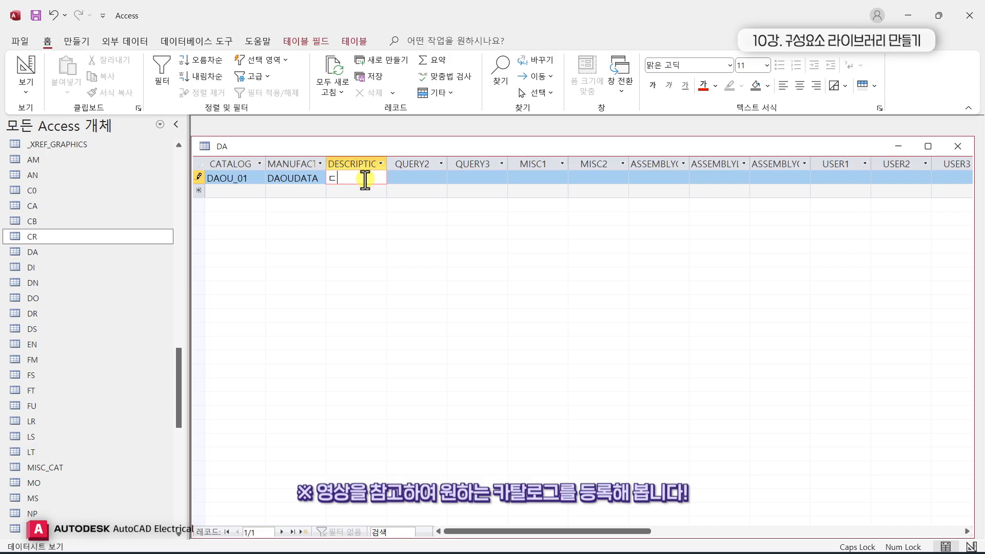
pyautogui.write('EDU')
pyautogui.write('_SY')
pyautogui.write('MBOL')
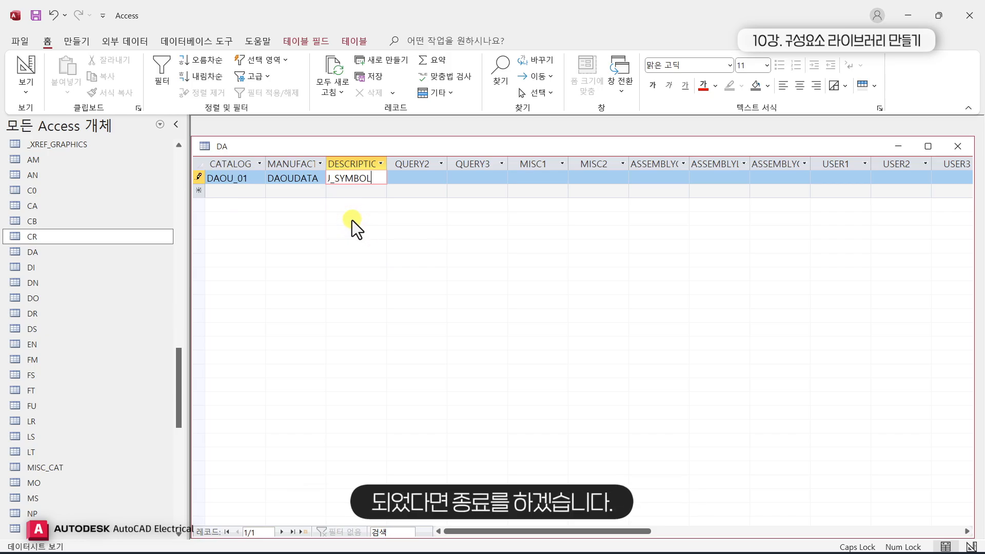
pyautogui.click(957, 146)
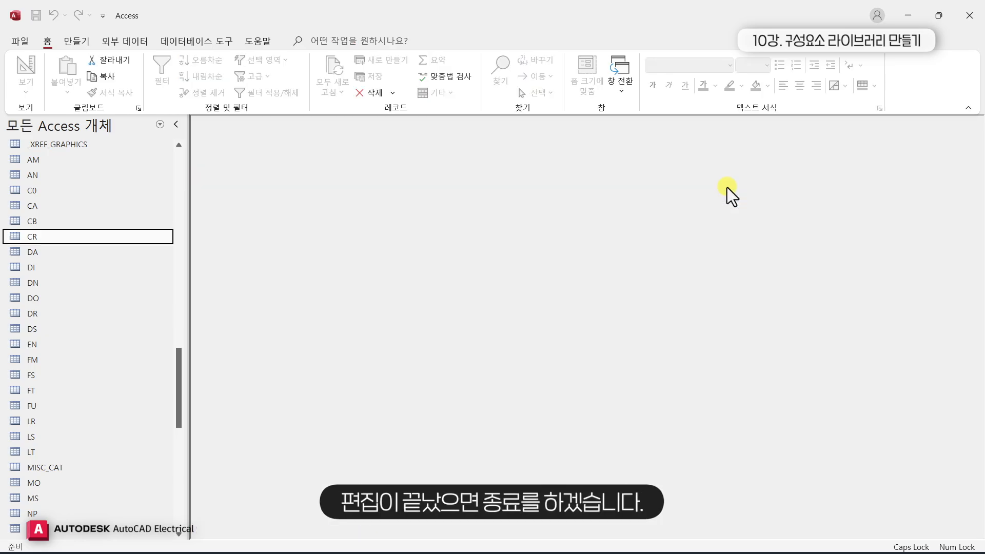
# Exit Access, switch to AutoCAD Electrical, and open EDU-REPORT.dwg from the EDU-CADE project.
pyautogui.click(965, 20)
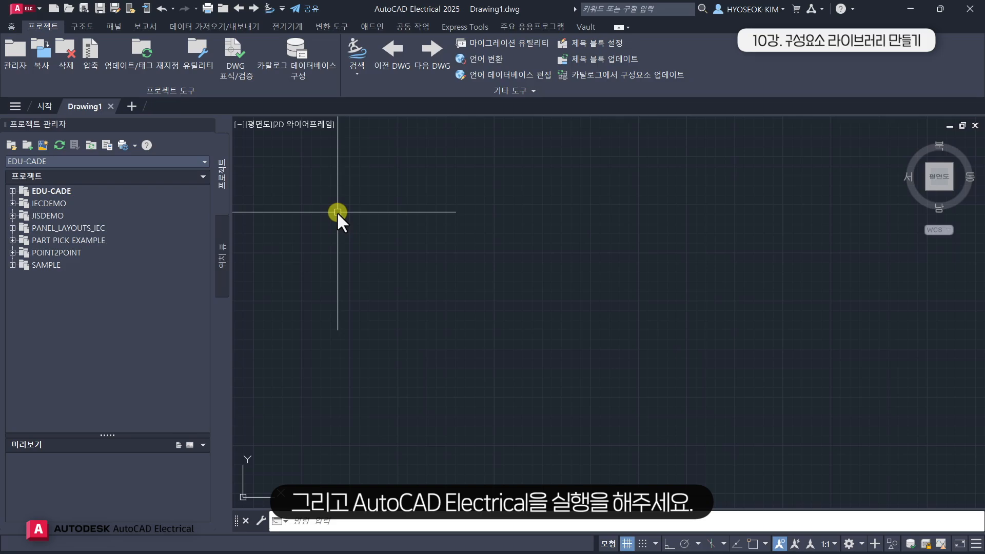
pyautogui.click(12, 191)
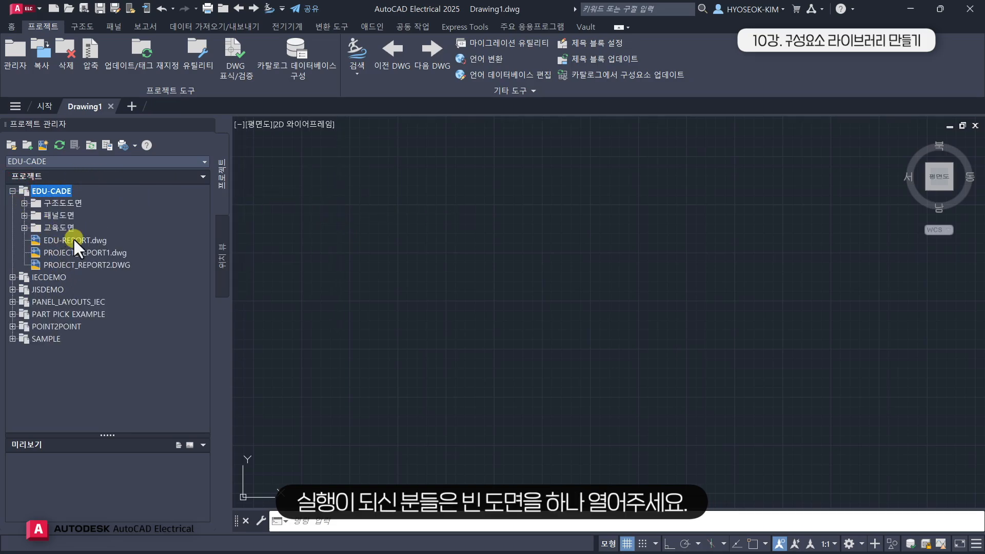
pyautogui.doubleClick(74, 240)
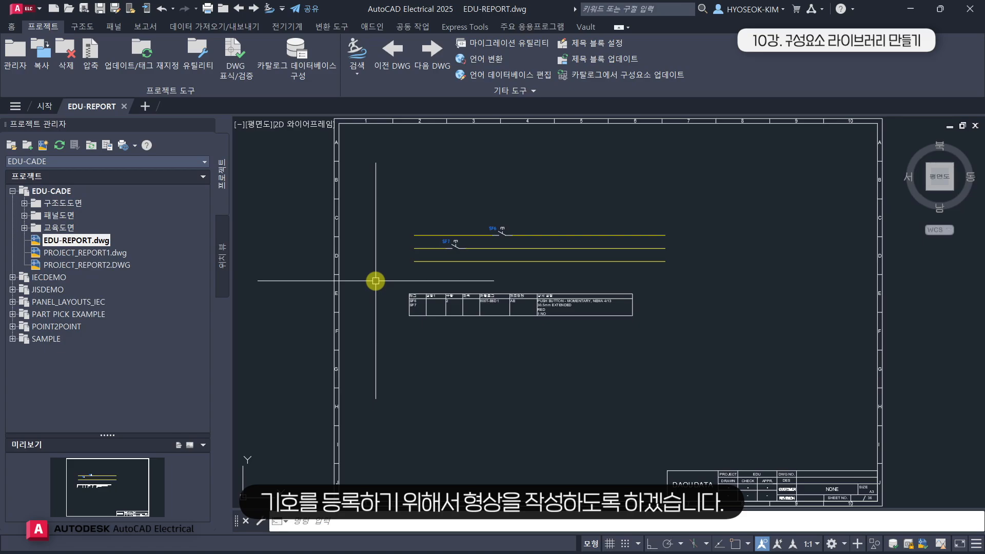
# Draw a rectangle 15 wide and 10 high in the empty area below the report table.
pyautogui.scroll(4, 405, 308)
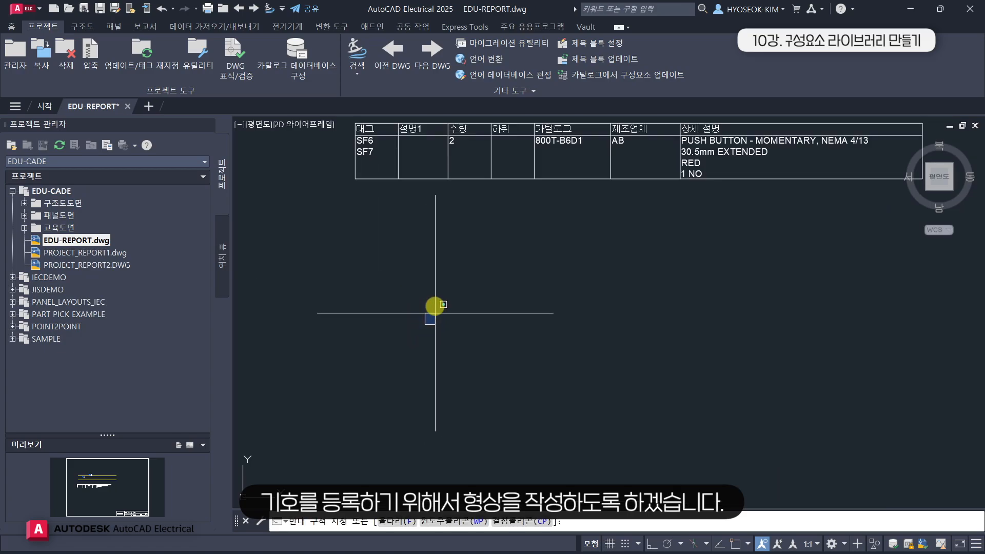
pyautogui.write('rec')
pyautogui.press('Return')
pyautogui.click(428, 319)
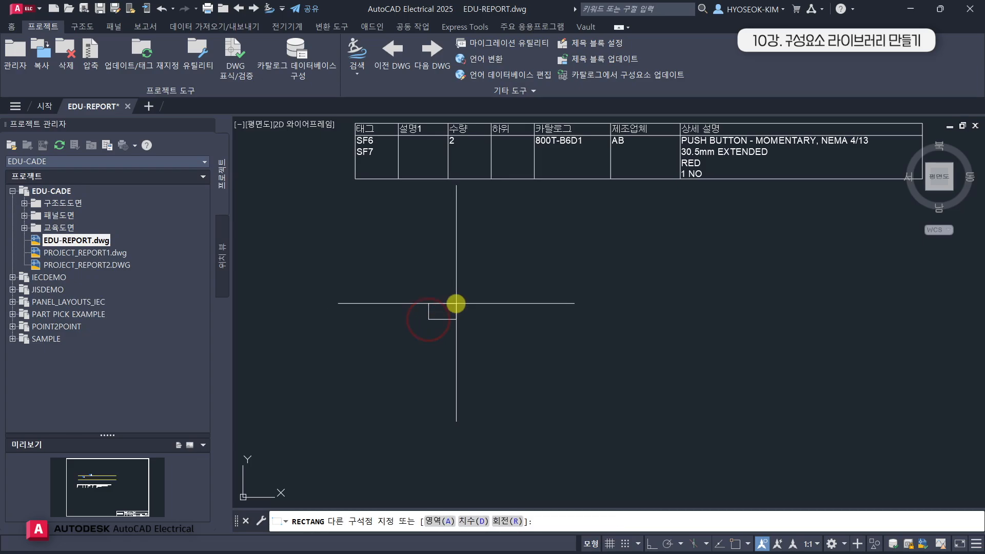
pyautogui.write('@15')
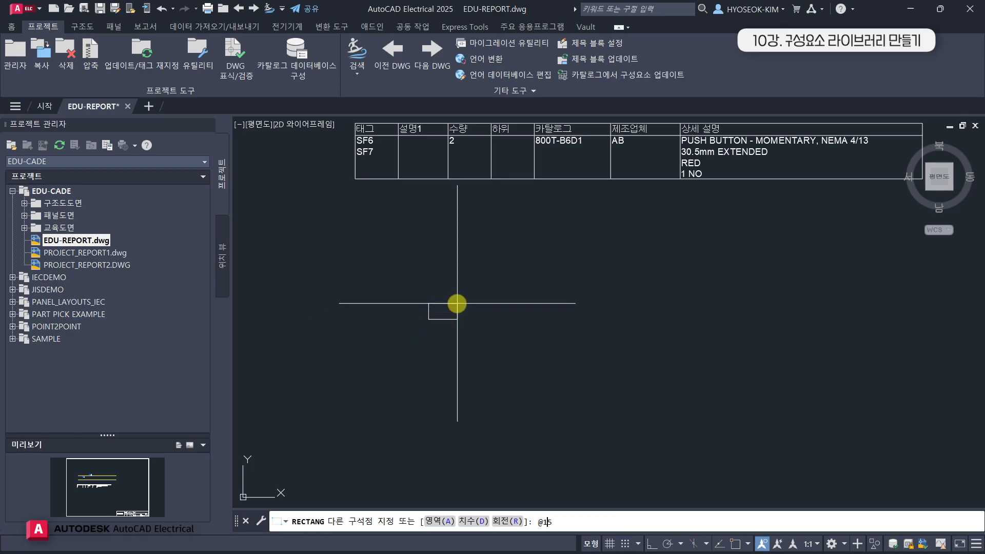
pyautogui.write(',10')
pyautogui.press('Return')
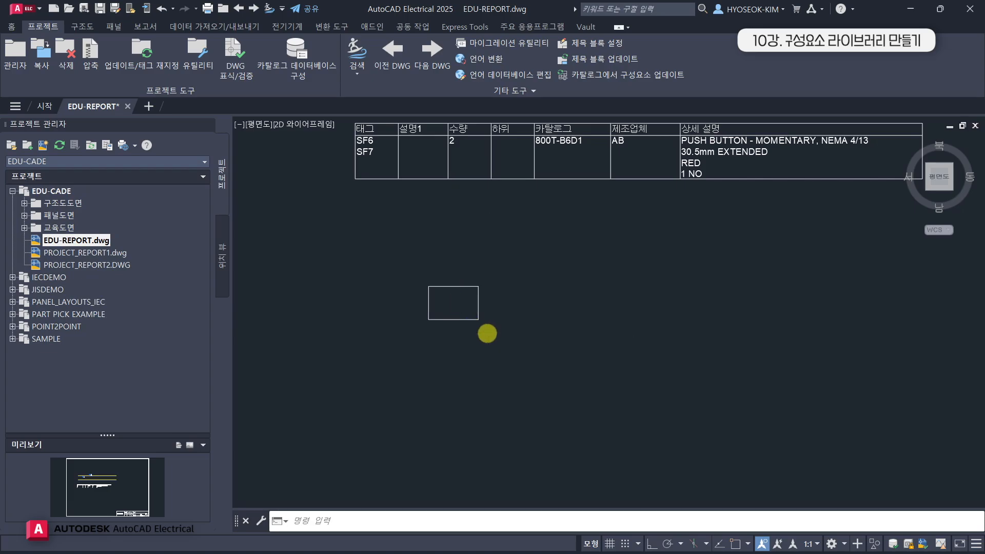
# Draw a horizontal line of length 10 outward from the midpoint of the rectangle's right side, using object snap and ortho.
pyautogui.scroll(2, 487, 334)
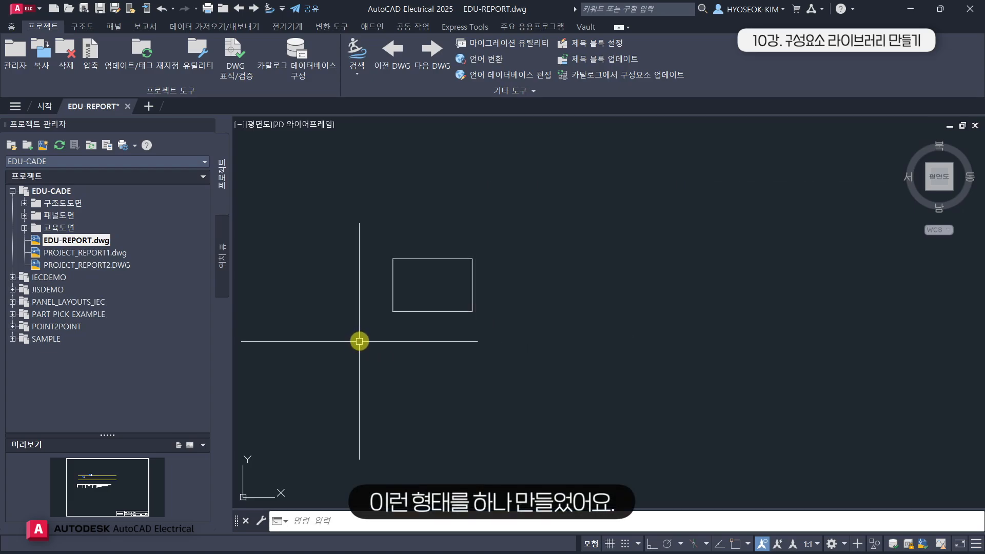
pyautogui.moveTo(360, 340); pyautogui.dragTo(415, 354, button='middle')
pyautogui.click(749, 545)
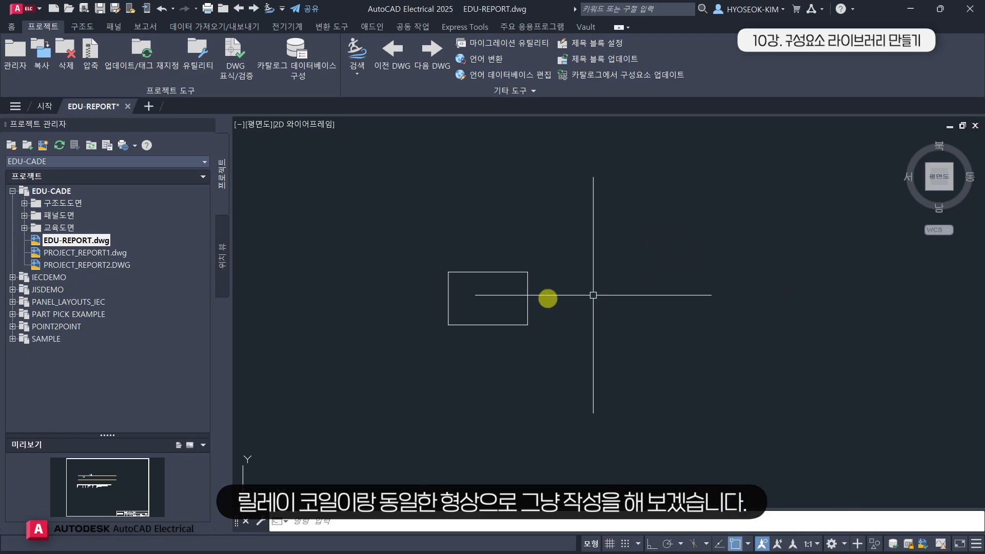
pyautogui.write('ㄴ')
pyautogui.press('space')
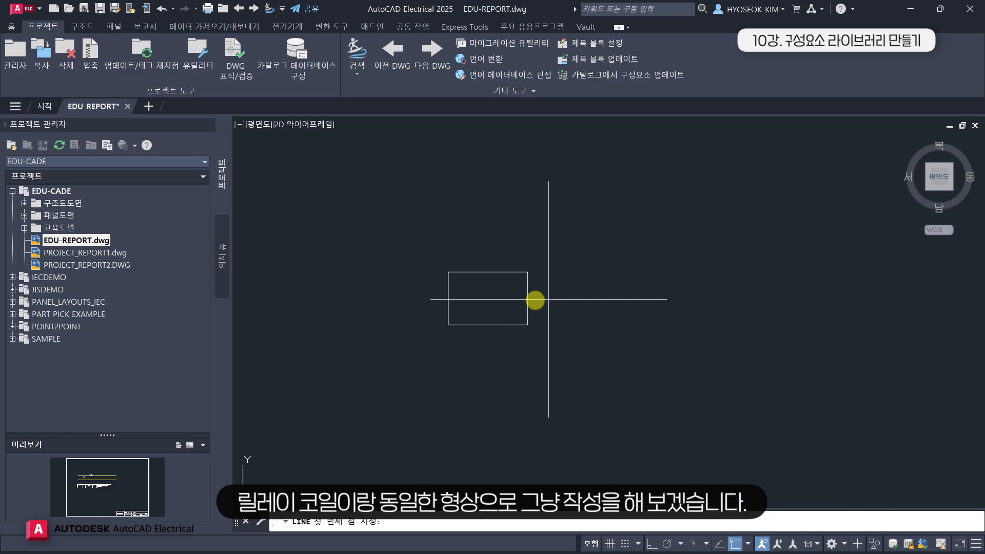
pyautogui.click(748, 544)
pyautogui.click(753, 326)
pyautogui.click(653, 319)
pyautogui.click(526, 297)
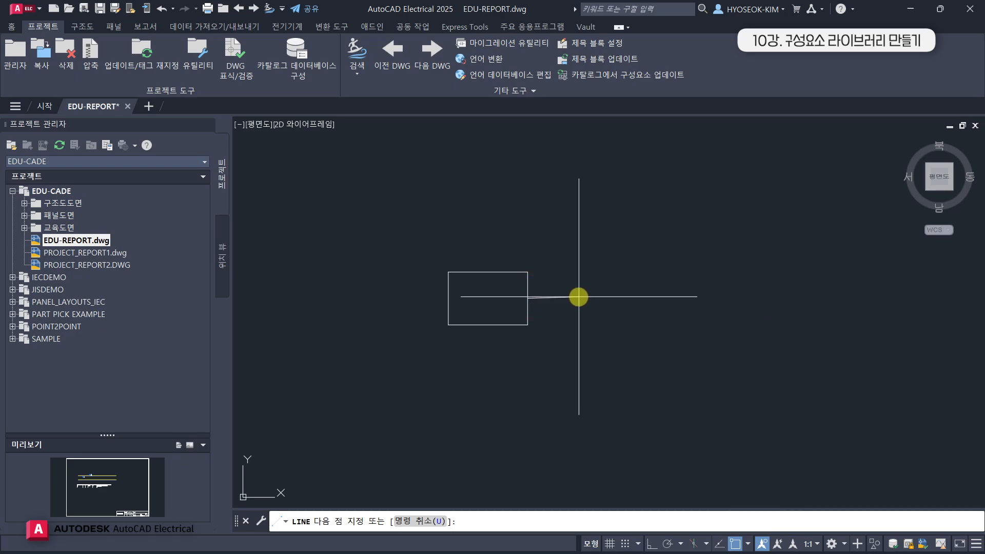
pyautogui.press('F8')
pyautogui.write('10')
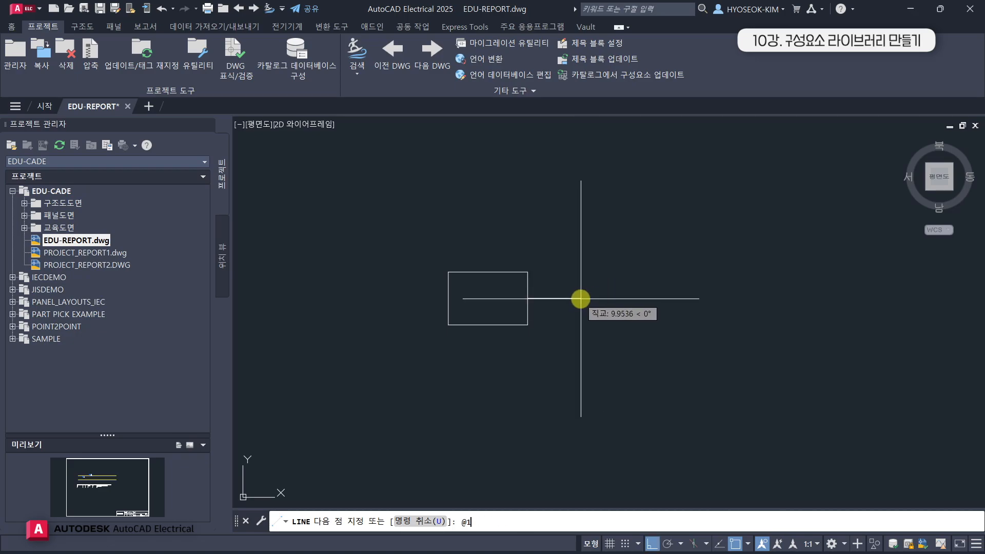
pyautogui.press('Return')
# Draw a second horizontal line of length 10 outward from the midpoint of the rectangle's left side.
pyautogui.write('10')
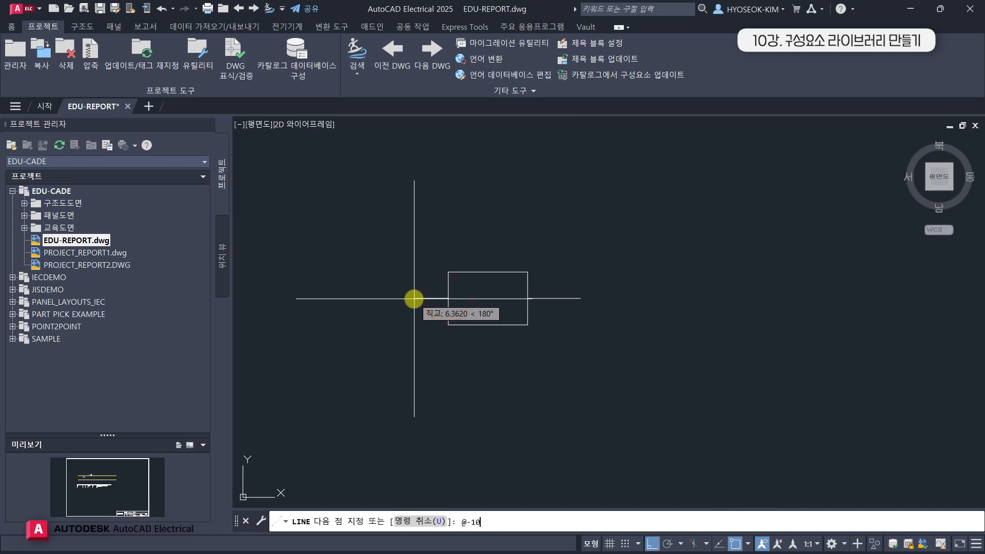
pyautogui.press('Return')
pyautogui.press('Return')
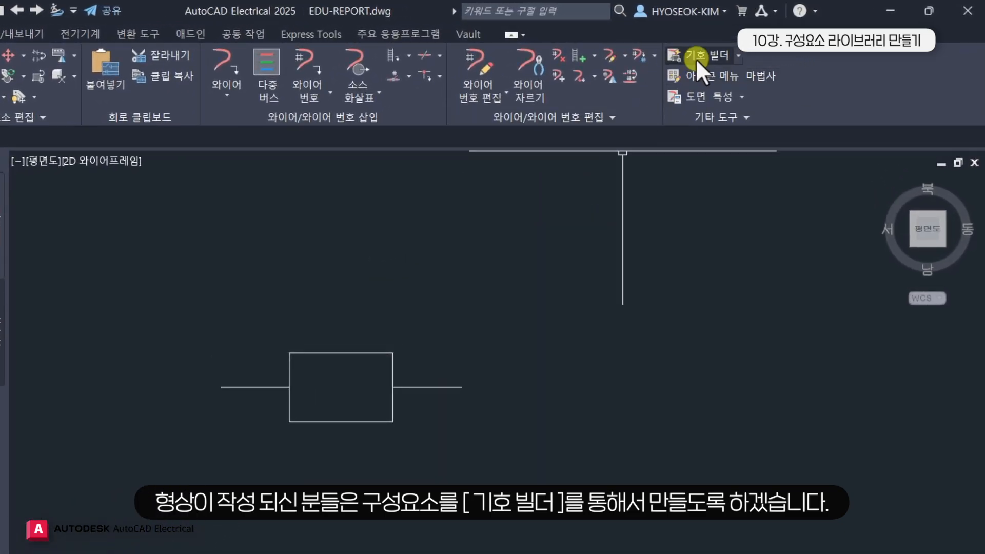
# Start Symbol Builder, select the rectangle and both lines as symbol objects, and set the left line's free end as insertion point.
pyautogui.click(695, 58)
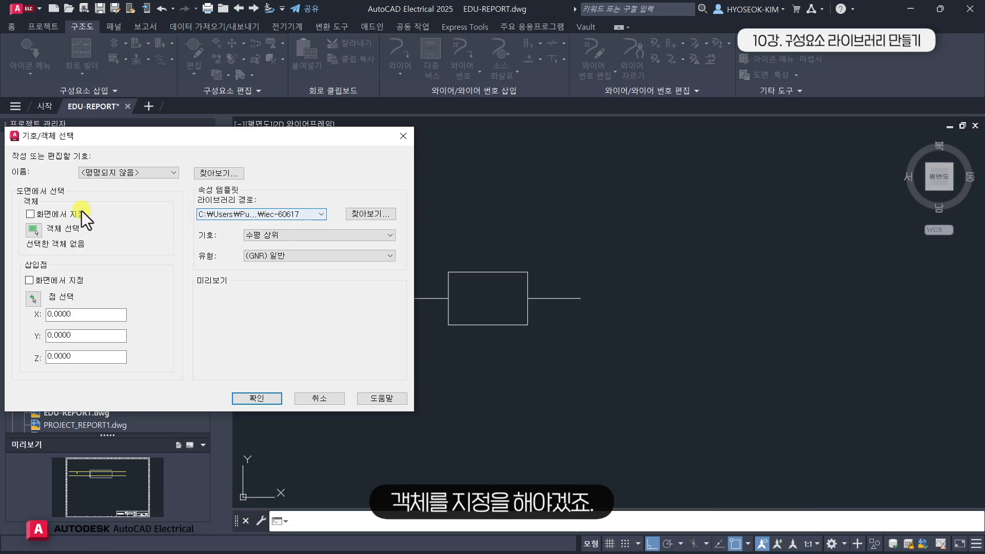
pyautogui.click(35, 230)
pyautogui.click(638, 241)
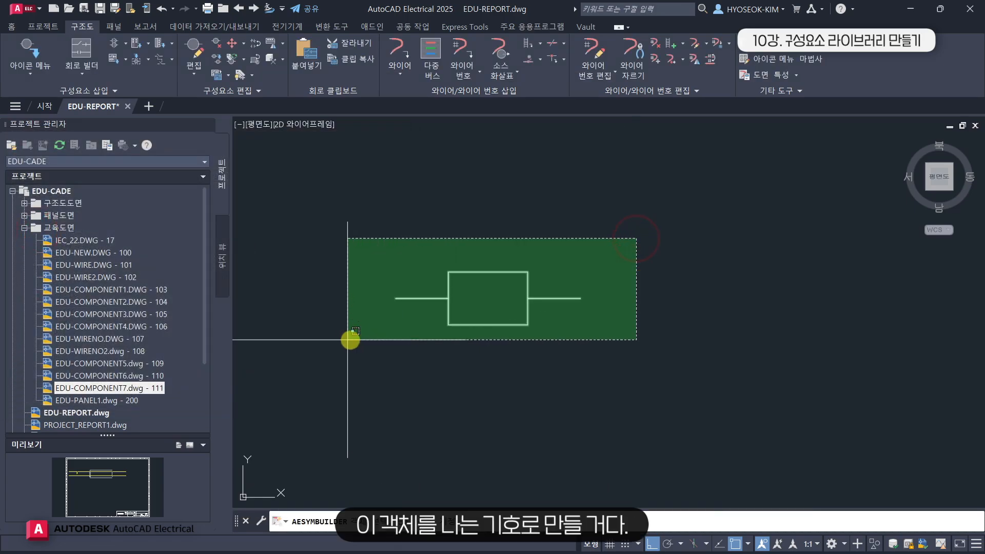
pyautogui.click(351, 340)
pyautogui.press('Return')
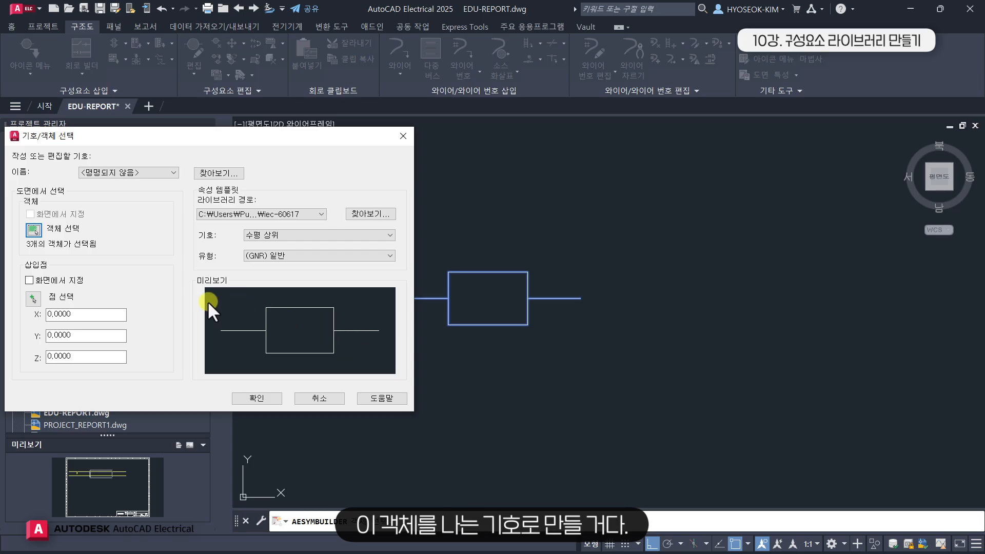
pyautogui.click(34, 299)
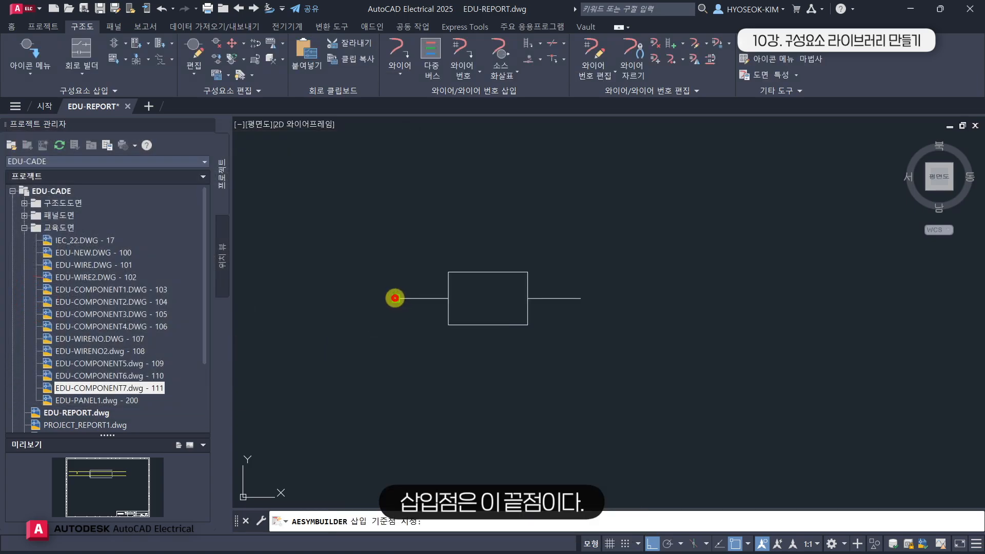
pyautogui.click(400, 298)
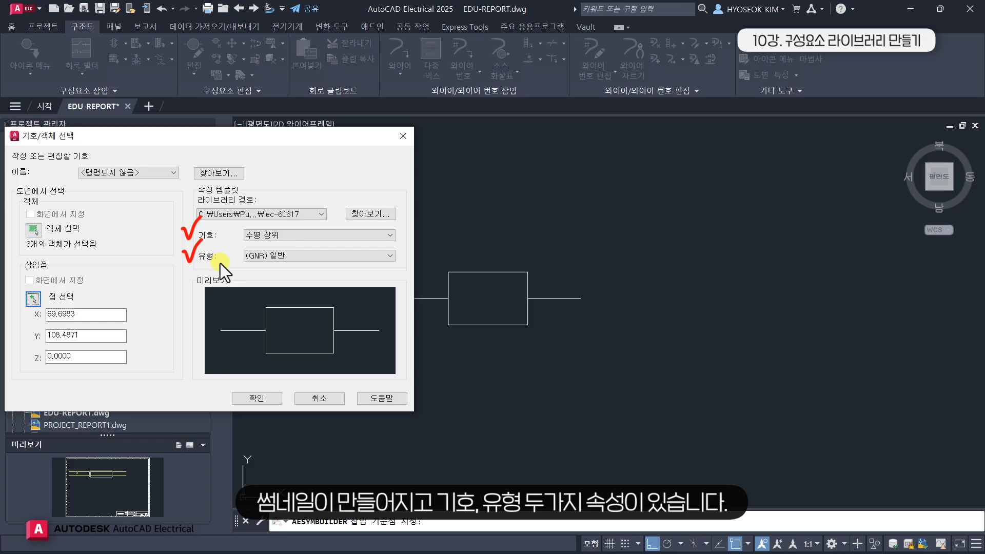
# Set the symbol to 수평 상위 and its type to (GNR) 일반, and continue into the block editor.
pyautogui.click(268, 233)
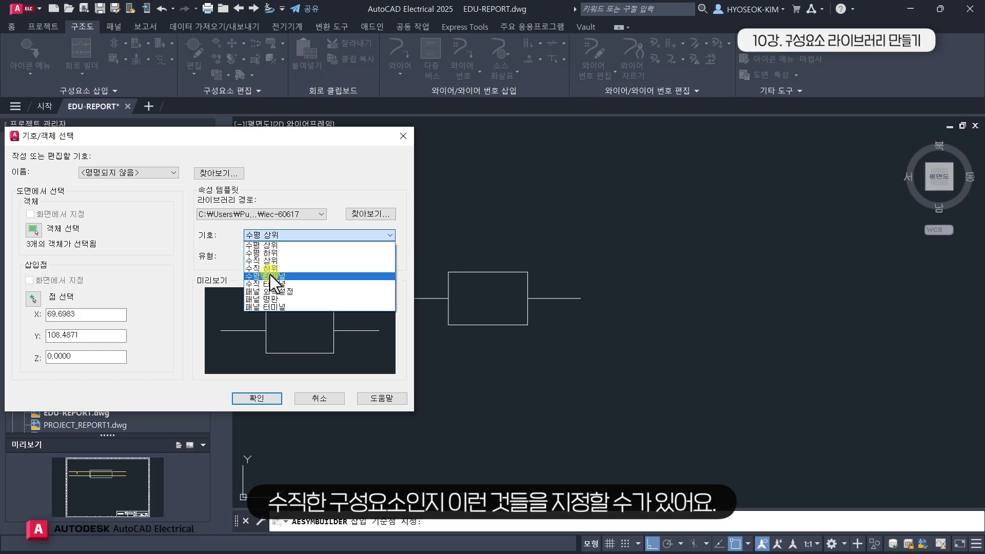
pyautogui.click(266, 247)
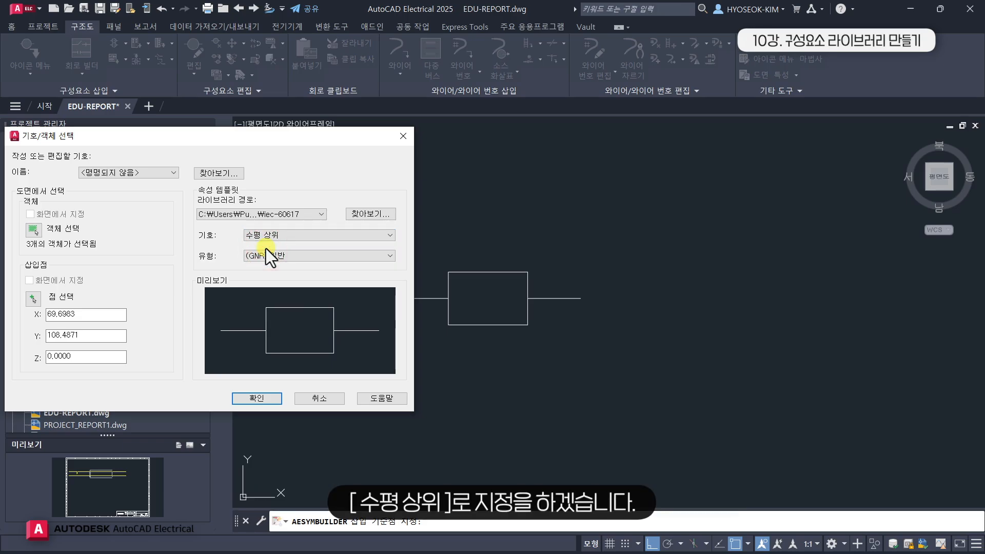
pyautogui.click(264, 257)
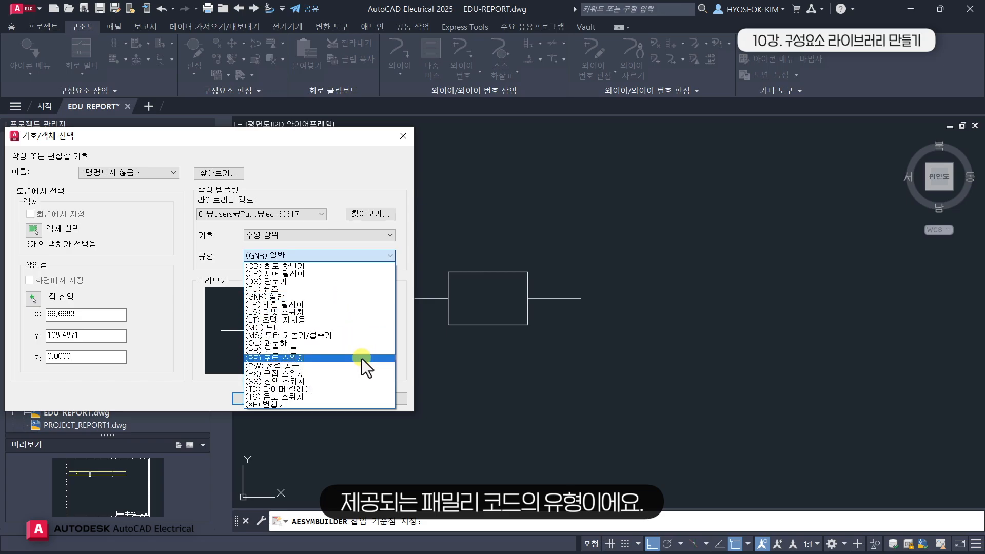
pyautogui.click(306, 298)
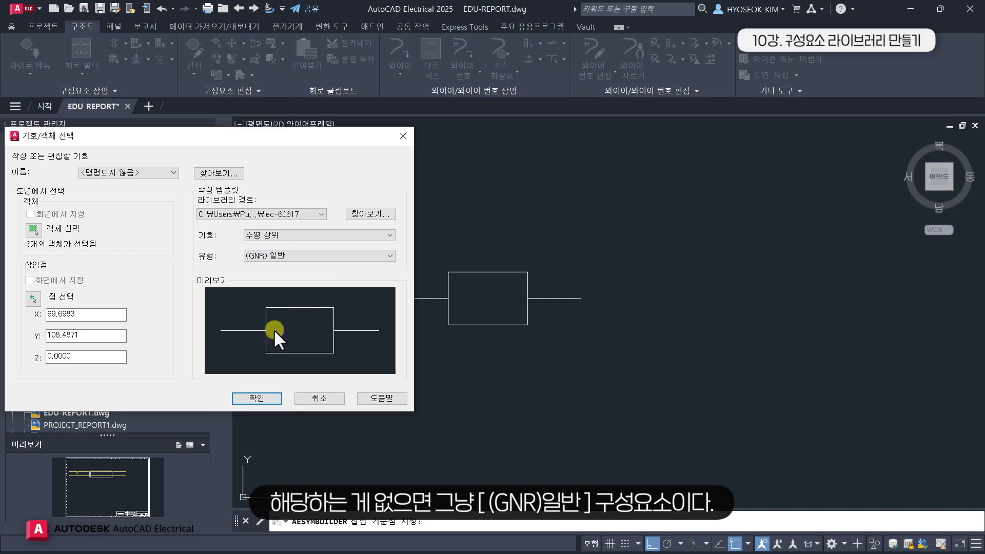
pyautogui.click(270, 397)
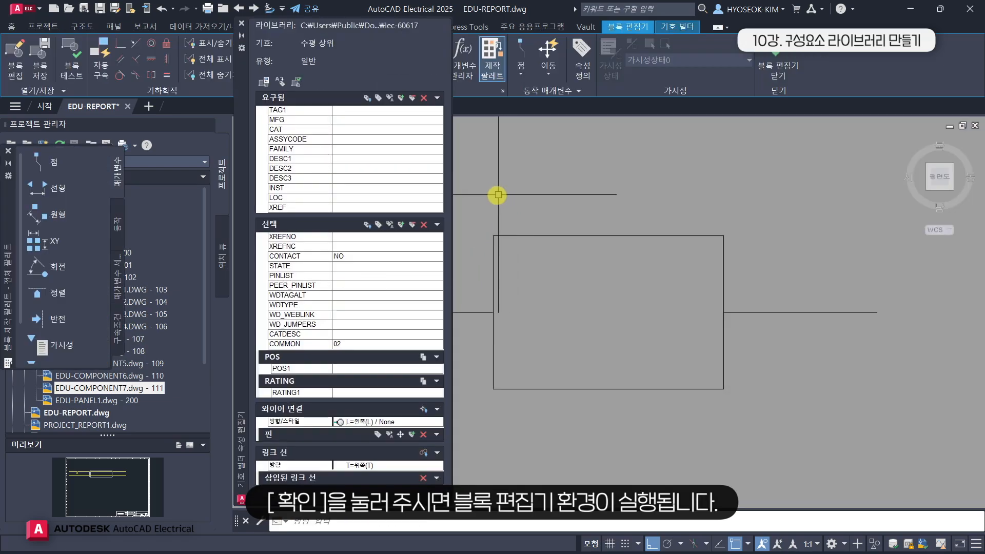
# Insert all required attributes, TAG1 through XREF, together around the rectangle in the symbol block.
pyautogui.moveTo(498, 194)
pyautogui.mouseDown(button='middle')
pyautogui.moveTo(592, 198)
pyautogui.moveTo(613, 217)
pyautogui.mouseUp(button='middle')
pyautogui.scroll(-2, 596, 201)
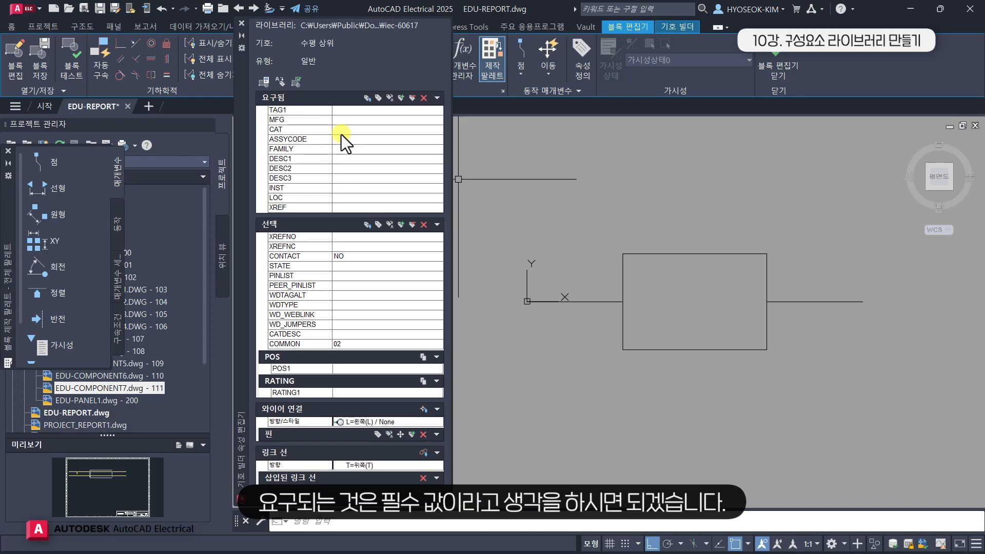
pyautogui.moveTo(307, 112); pyautogui.dragTo(304, 205)
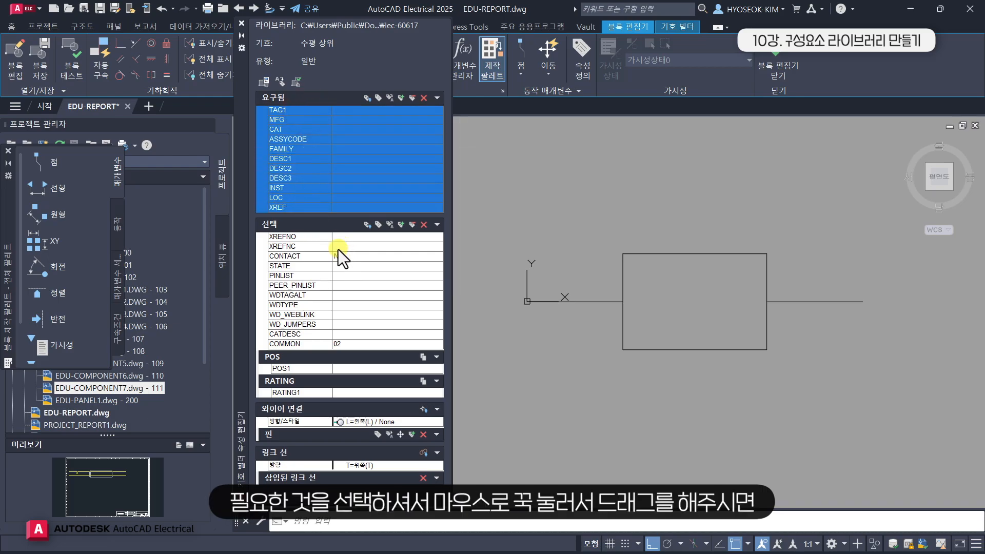
pyautogui.moveTo(349, 168)
pyautogui.mouseDown()
pyautogui.moveTo(344, 158)
pyautogui.moveTo(623, 200)
pyautogui.mouseUp()
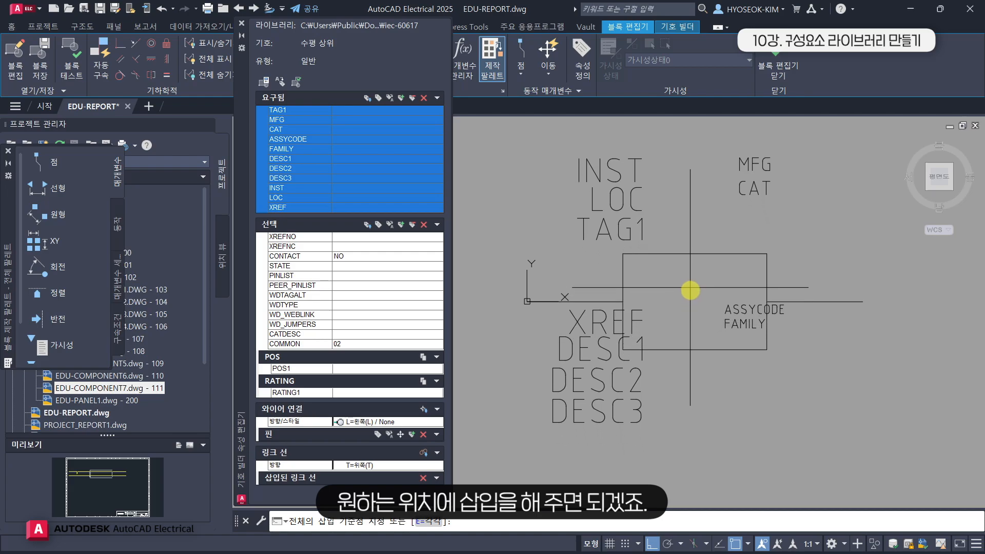
pyautogui.click(689, 290)
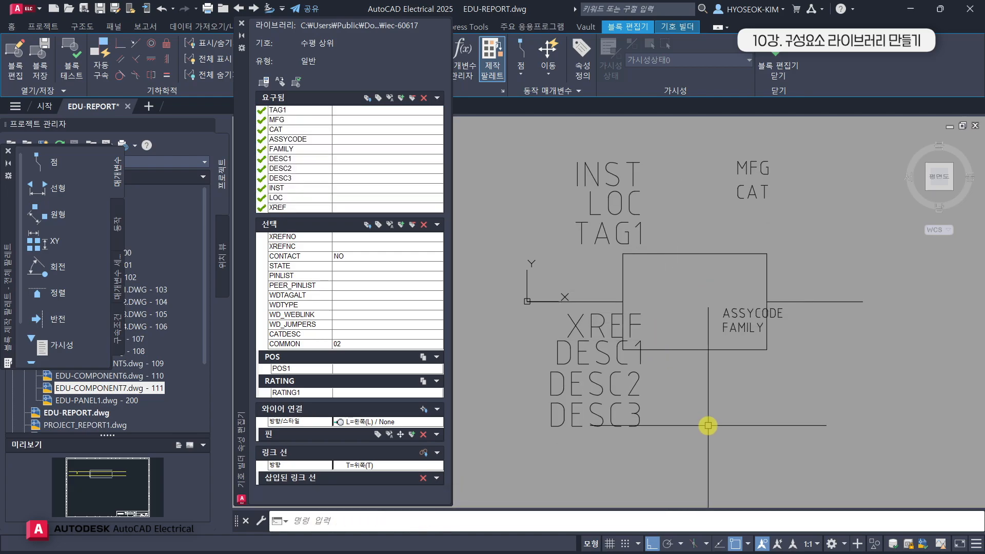
# Move the XREF, DESC1, DESC2 and DESC3 attributes horizontally left, clear of the rectangle.
pyautogui.click(611, 446)
pyautogui.click(554, 325)
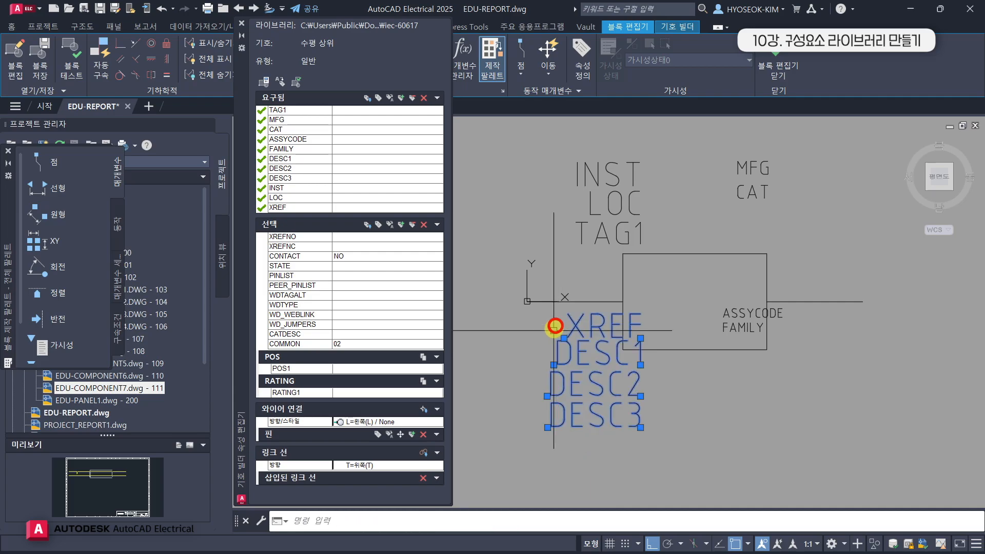
pyautogui.write('m')
pyautogui.press('Return')
pyautogui.click(576, 454)
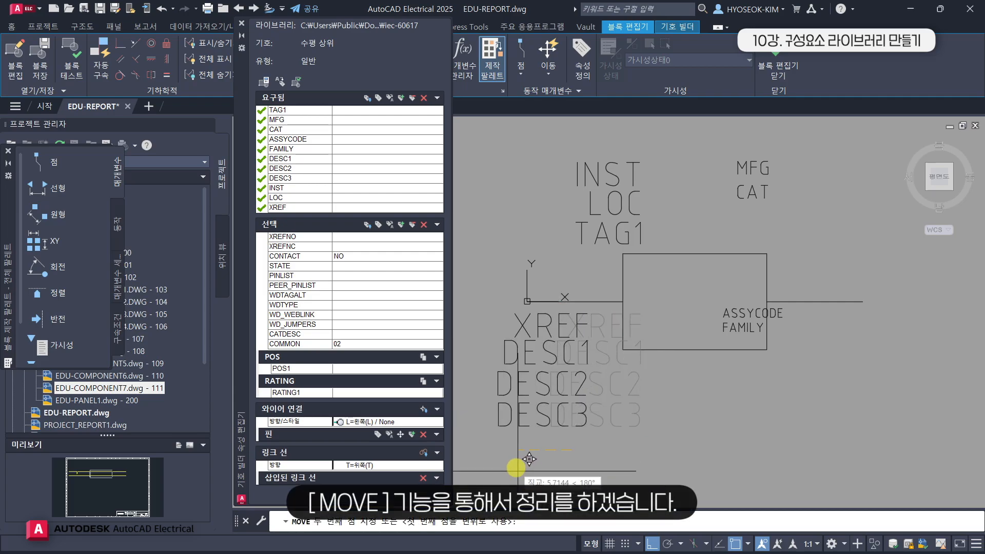
pyautogui.click(536, 460)
# Move the ASSYCODE and FAMILY attributes about 5.6 units horizontally right, out of the rectangle.
pyautogui.click(754, 341)
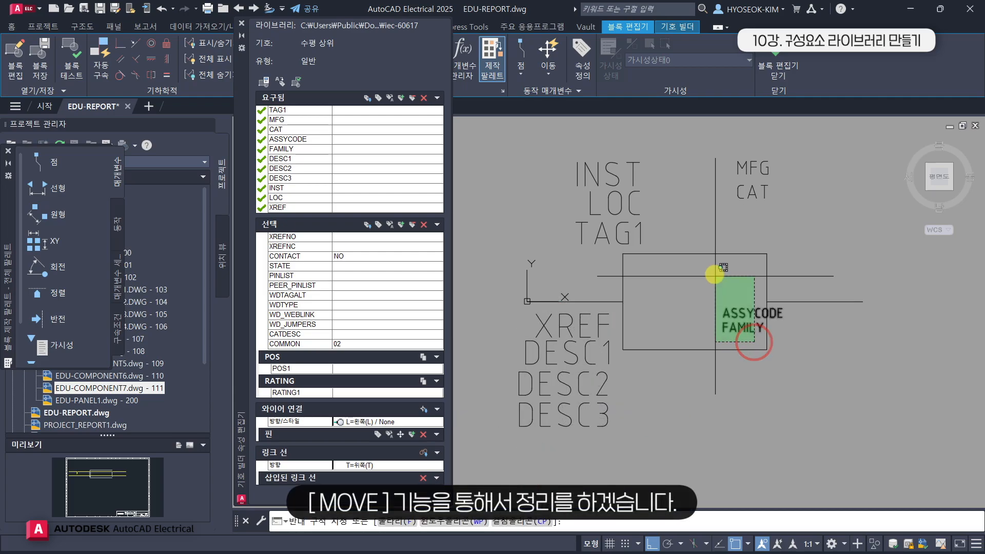
pyautogui.click(716, 277)
pyautogui.write('m')
pyautogui.press('Return')
pyautogui.click(688, 334)
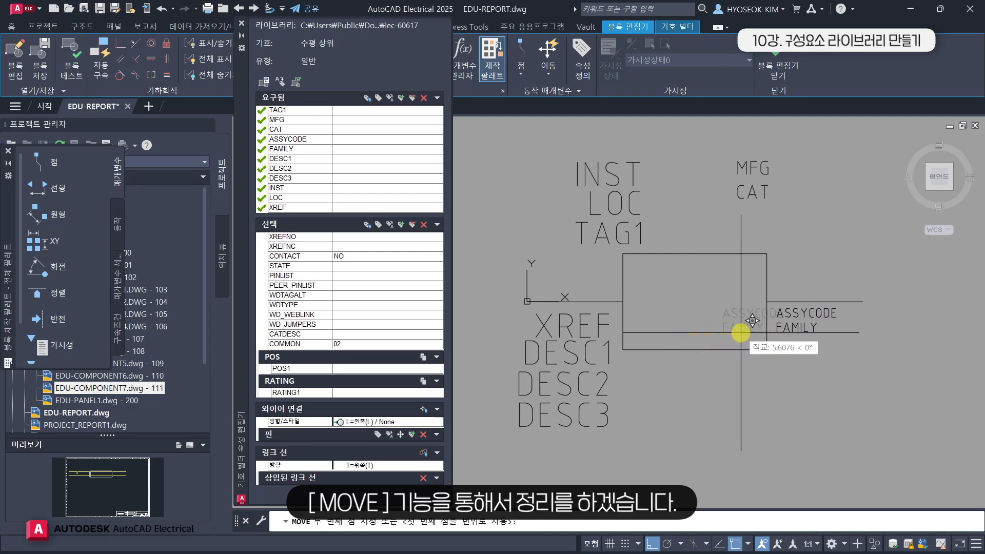
pyautogui.click(752, 321)
# Move the MFG and CAT attributes straight down to just above the rectangle's top edge.
pyautogui.click(832, 222)
pyautogui.click(708, 146)
pyautogui.write('m')
pyautogui.press('Return')
pyautogui.click(704, 207)
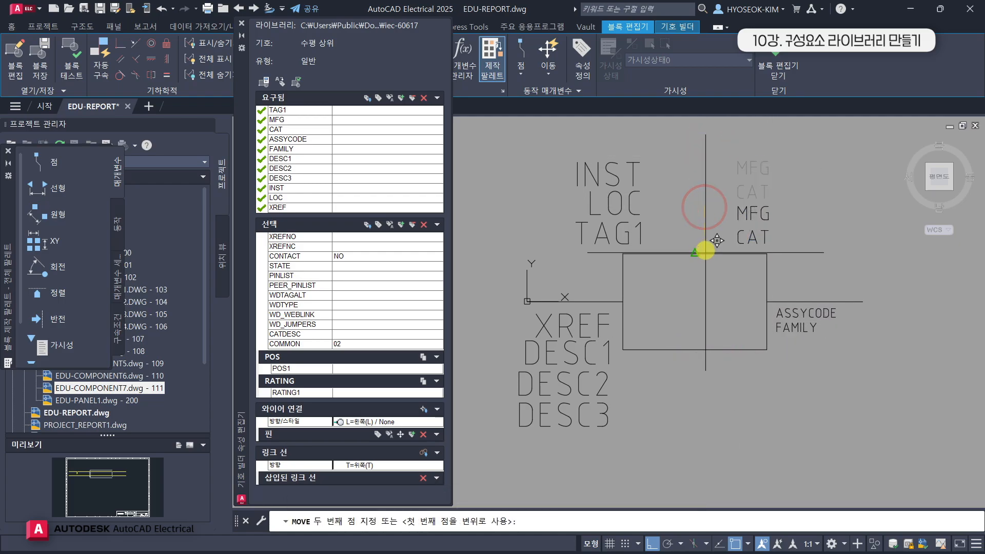
pyautogui.click(704, 250)
pyautogui.click(662, 239)
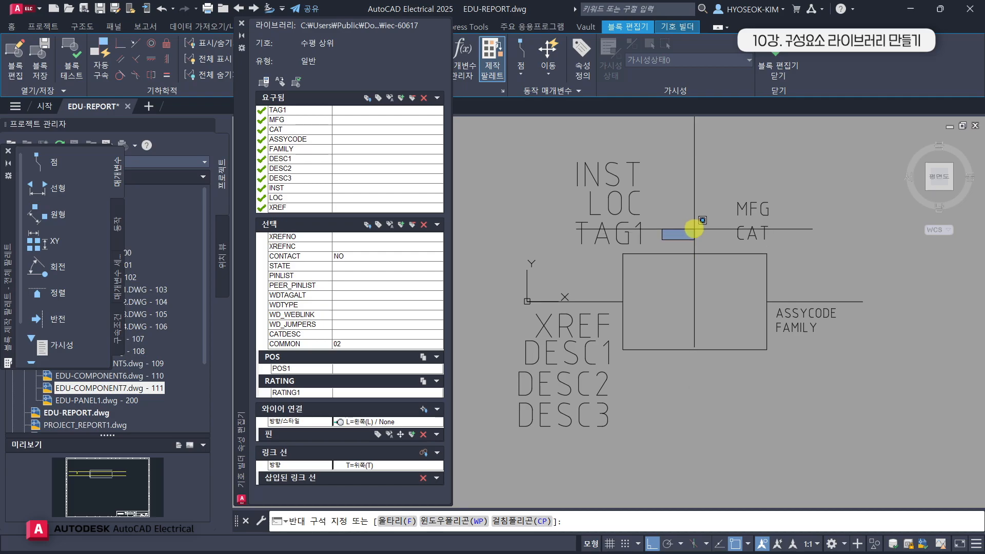
pyautogui.click(694, 229)
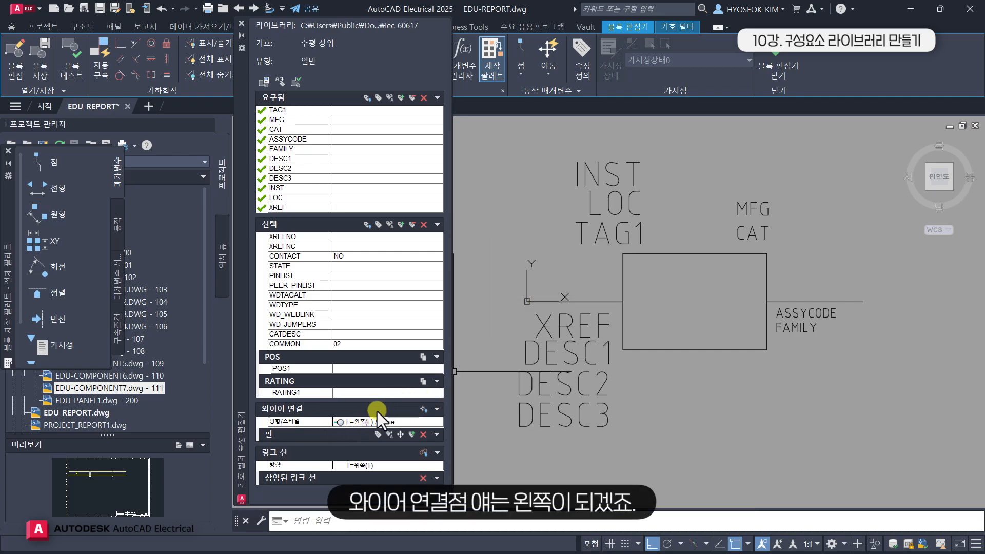
# Insert one L=왼쪽(L) / None wire connection at the free end of the symbol's left line.
pyautogui.click(423, 410)
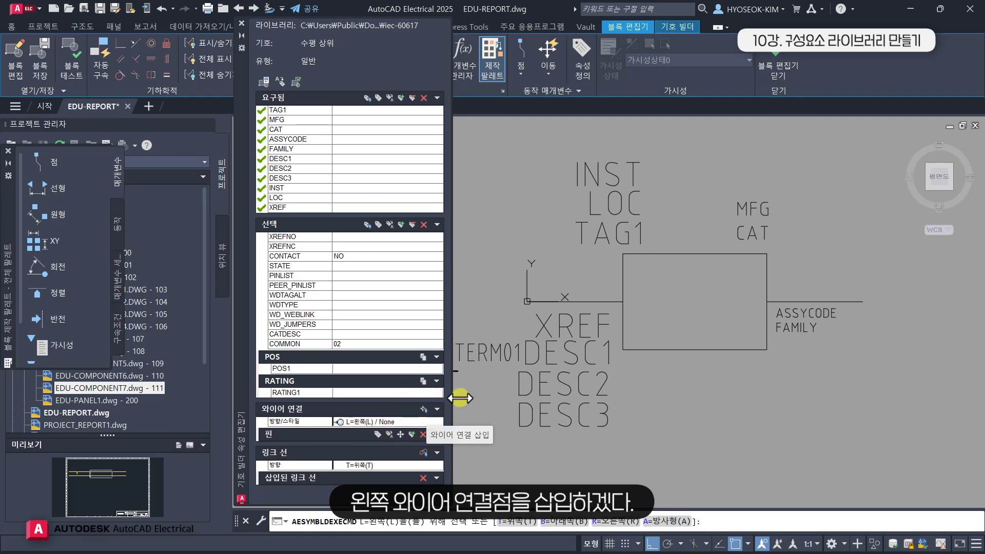
pyautogui.click(527, 302)
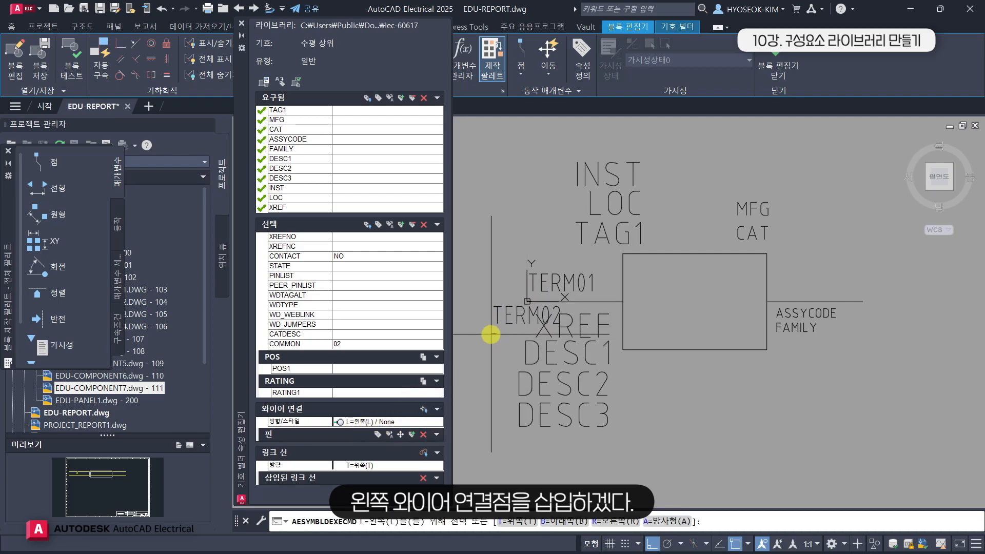
pyautogui.press('Escape')
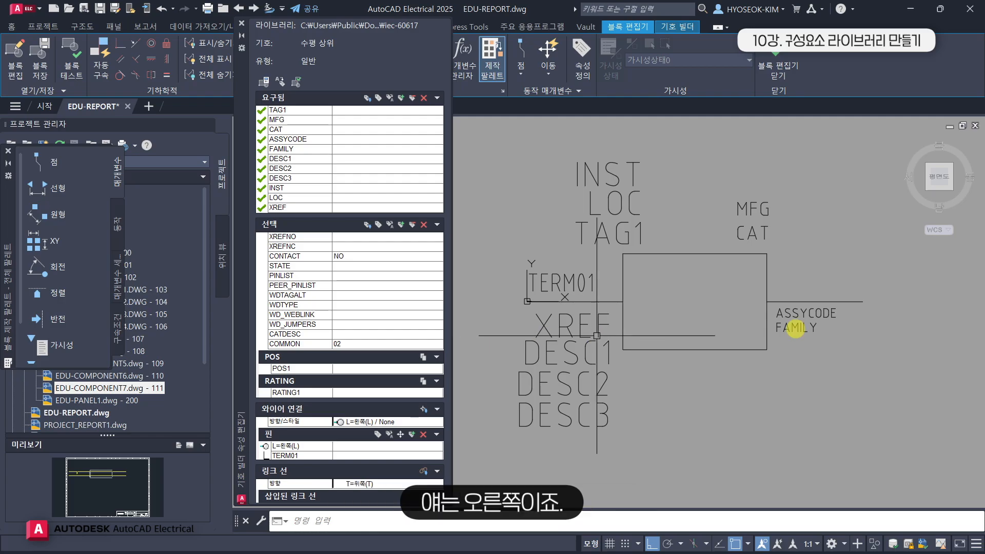
# Insert one R=오른쪽(R) / None wire connection at the free end of the symbol's right line.
pyautogui.click(401, 422)
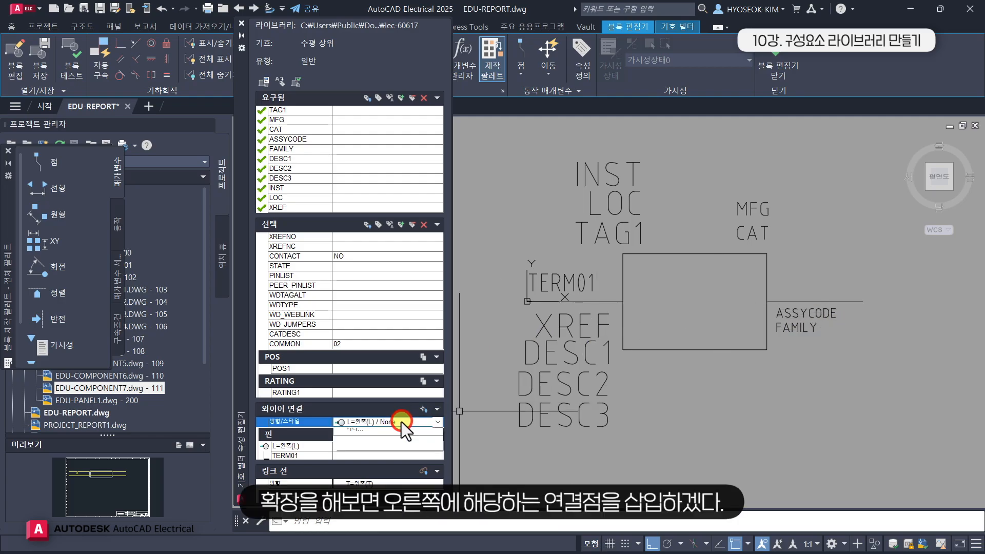
pyautogui.click(377, 472)
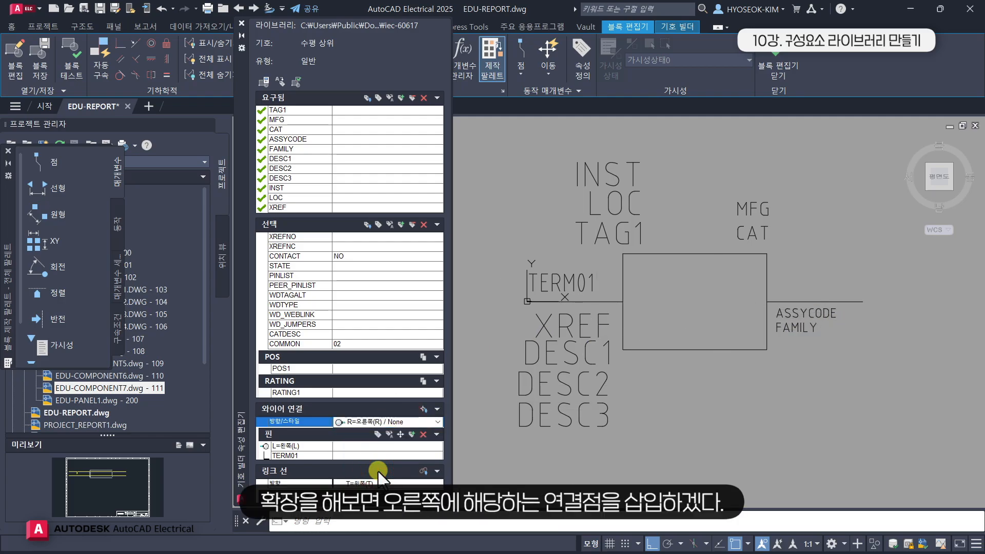
pyautogui.click(424, 408)
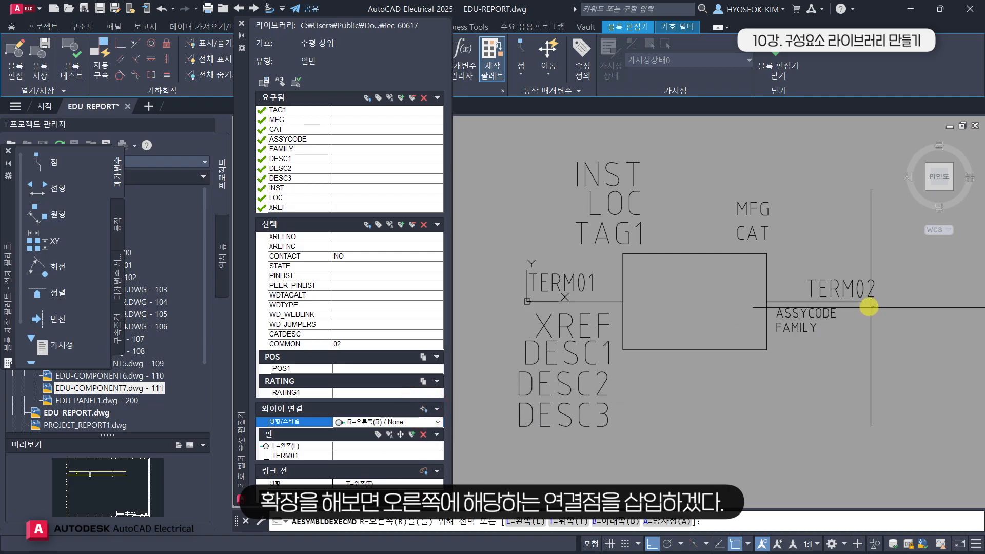
pyautogui.click(865, 302)
pyautogui.press('Return')
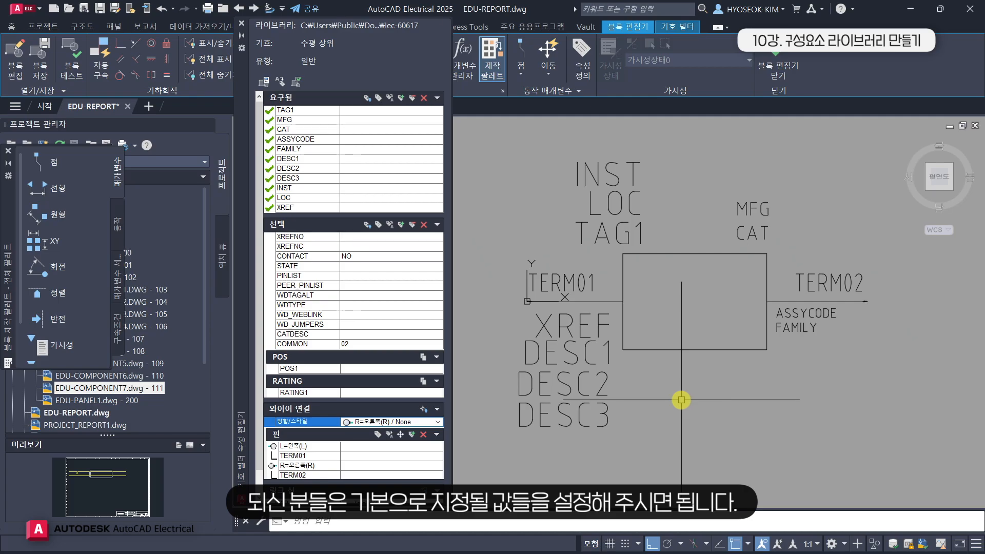
# Set the default value of the TAG1 attribute to DA.
pyautogui.click(596, 237)
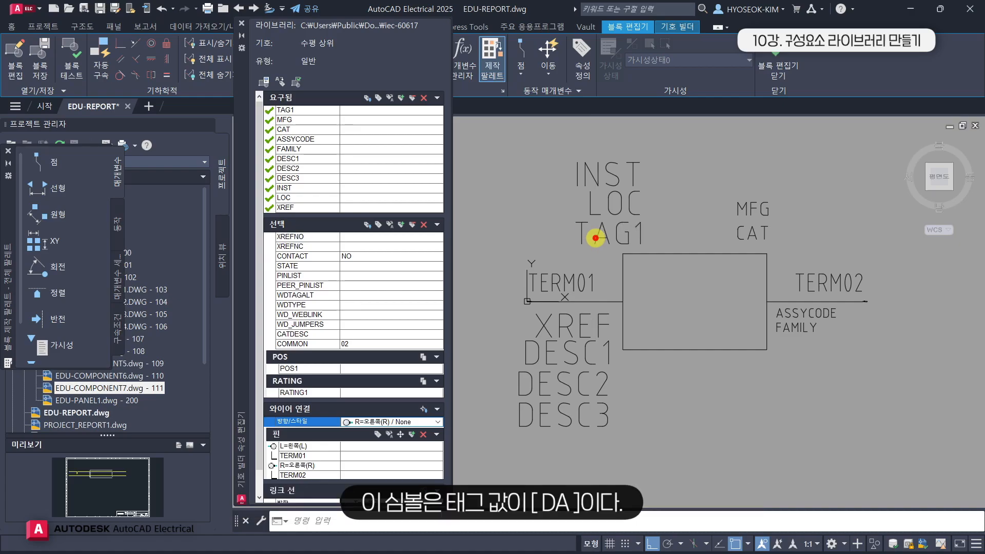
pyautogui.doubleClick(595, 237)
pyautogui.click(571, 185)
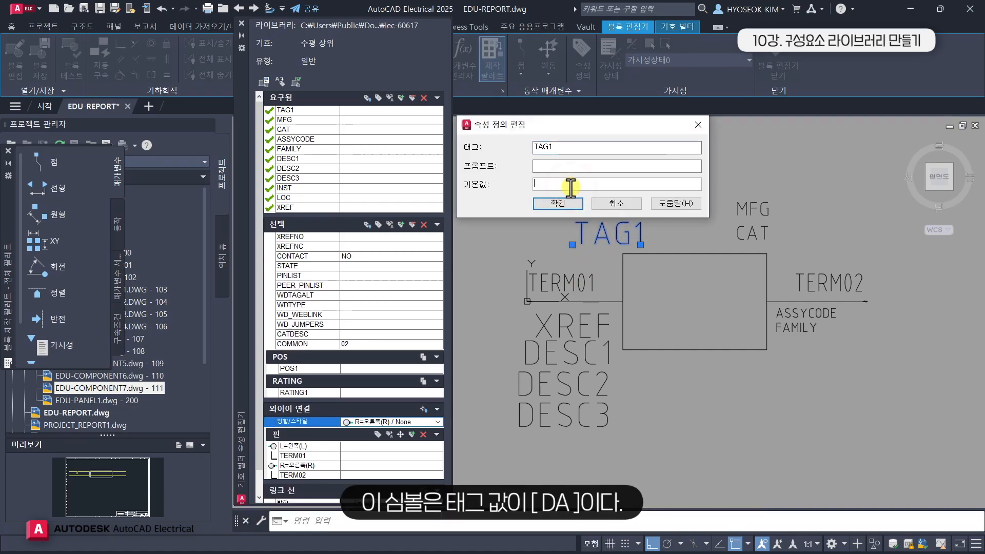
pyautogui.write('DA')
pyautogui.click(566, 205)
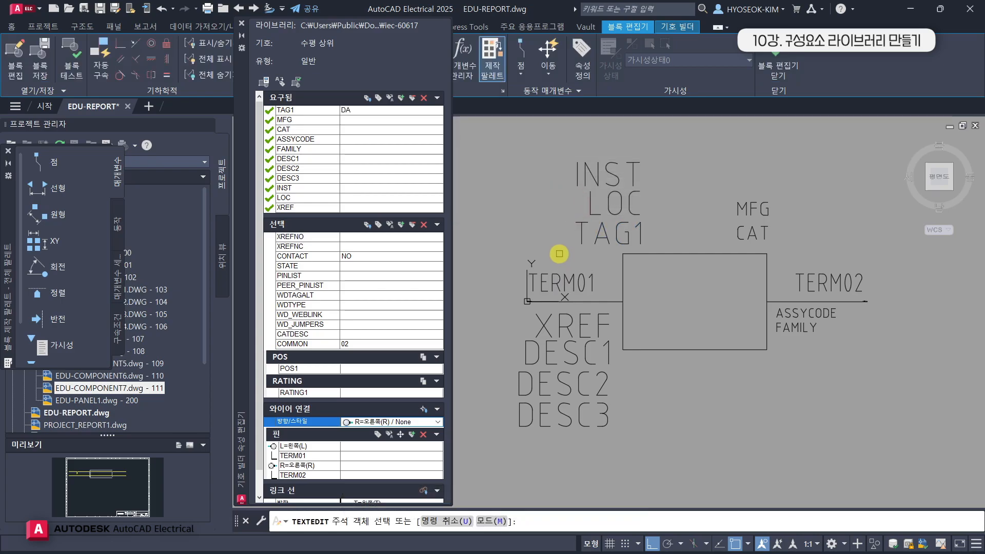
pyautogui.press('Escape')
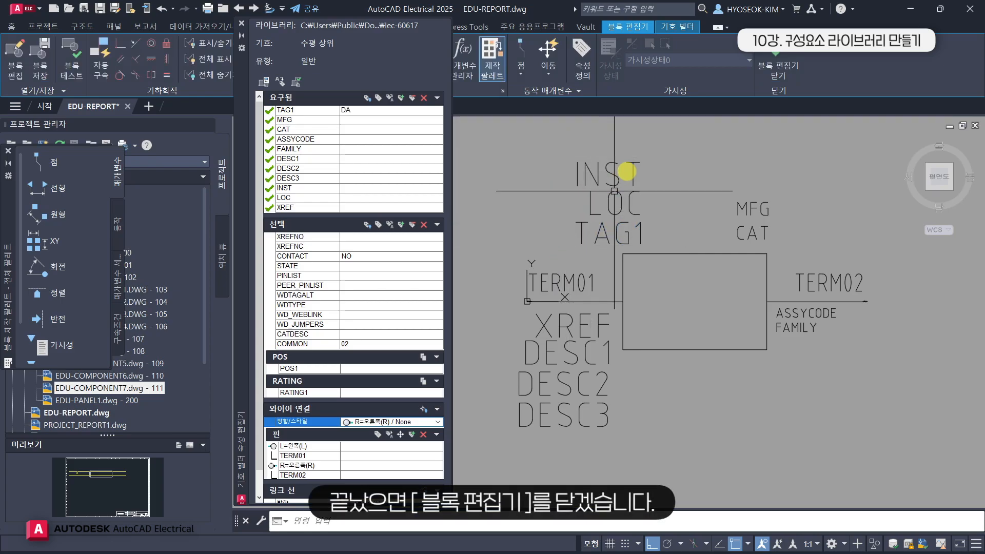
# Close the block editor and set the symbol's catalog index name to (DA) MY_SYMBOL for saving.
pyautogui.click(768, 67)
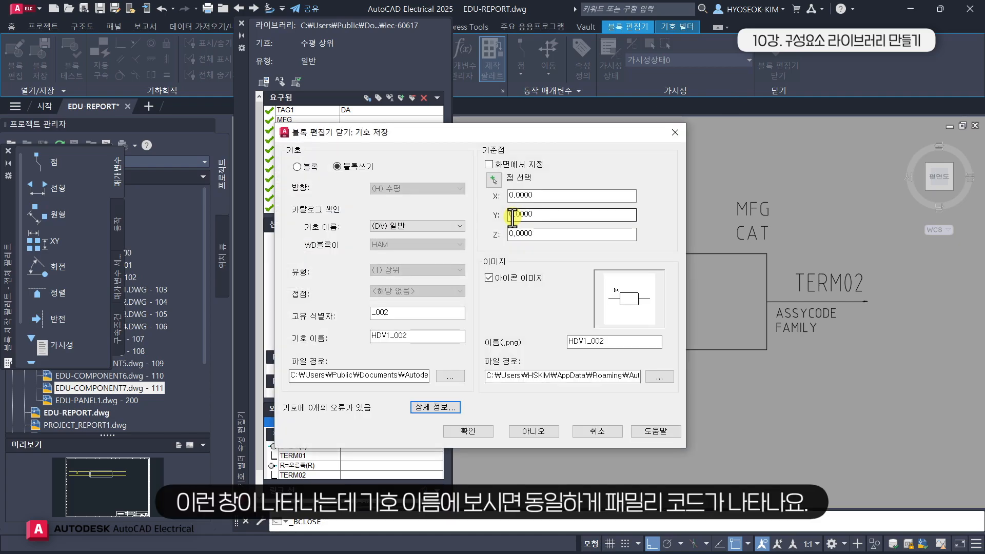
pyautogui.click(387, 227)
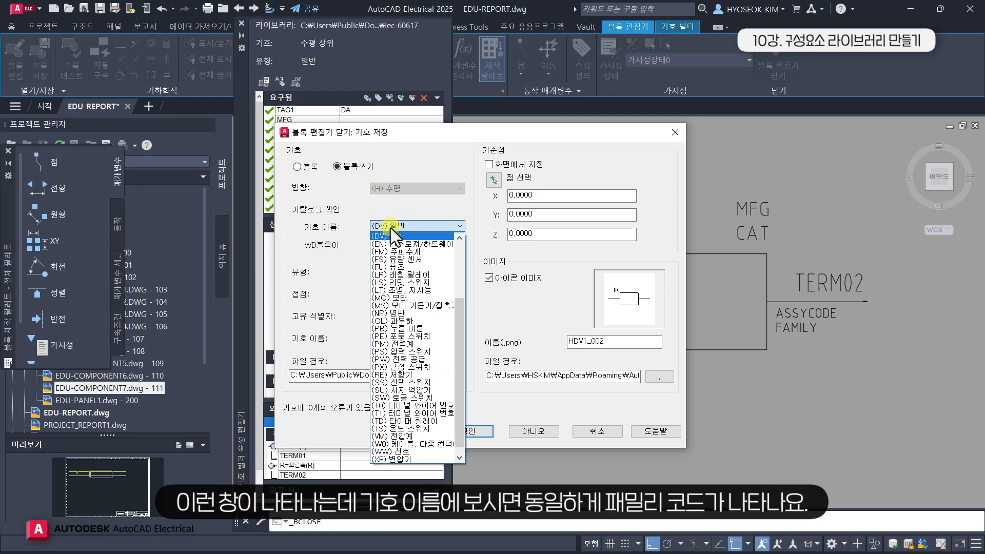
pyautogui.scroll(4, 423, 377)
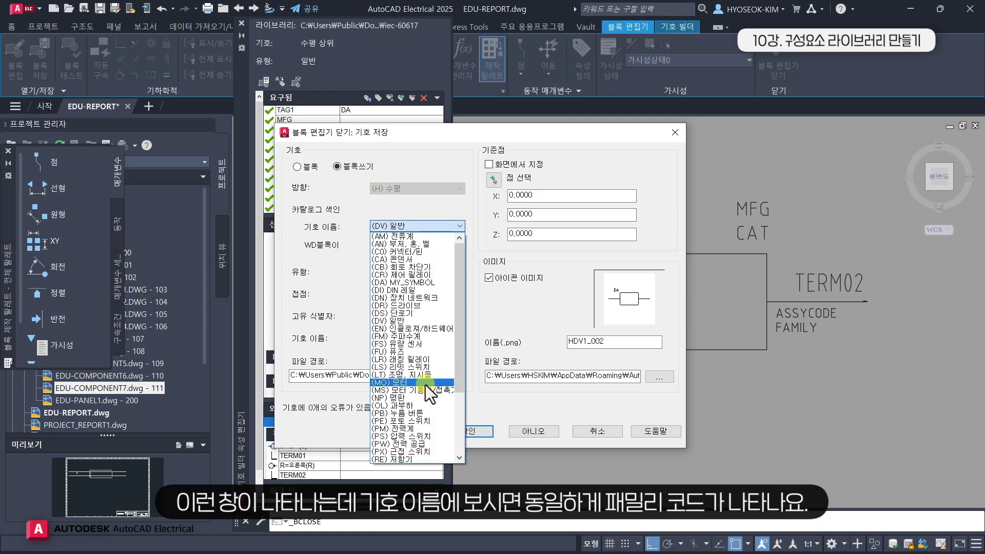
pyautogui.scroll(-4, 432, 313)
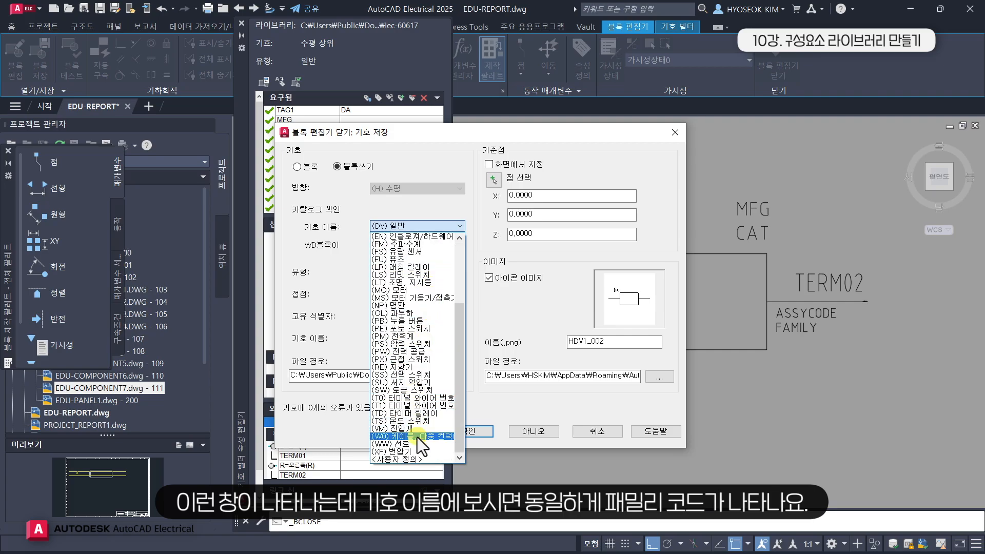
pyautogui.scroll(4, 416, 442)
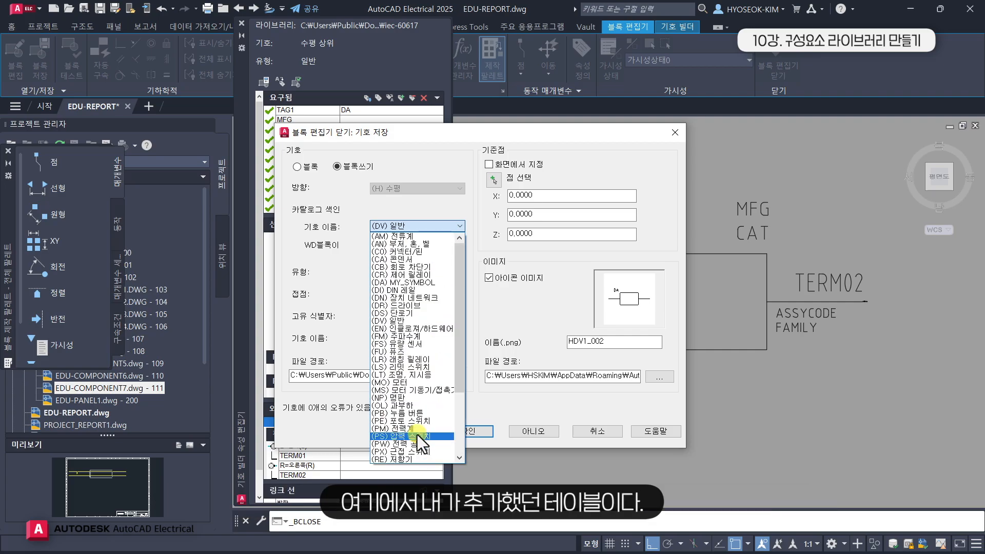
pyautogui.click(395, 283)
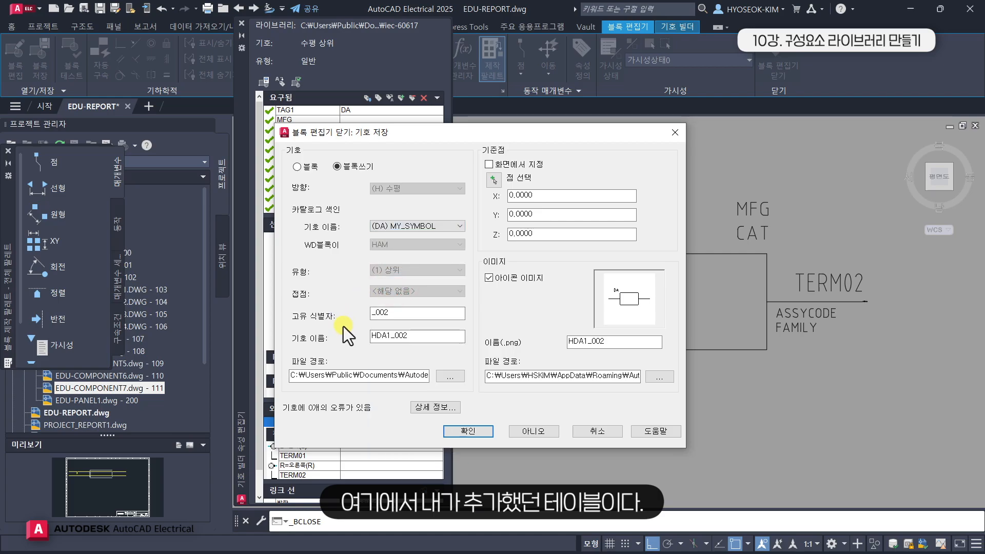
pyautogui.doubleClick(405, 336)
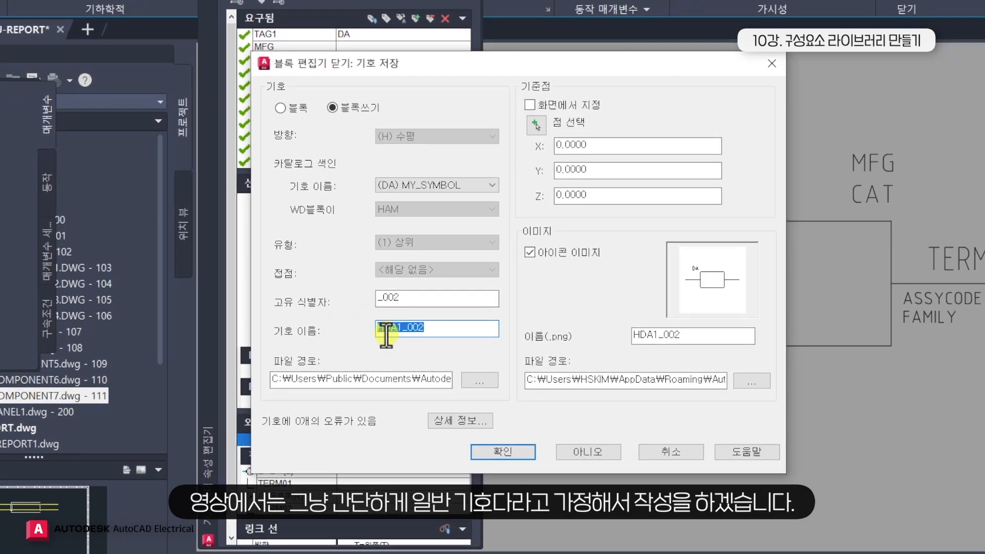
pyautogui.click(377, 338)
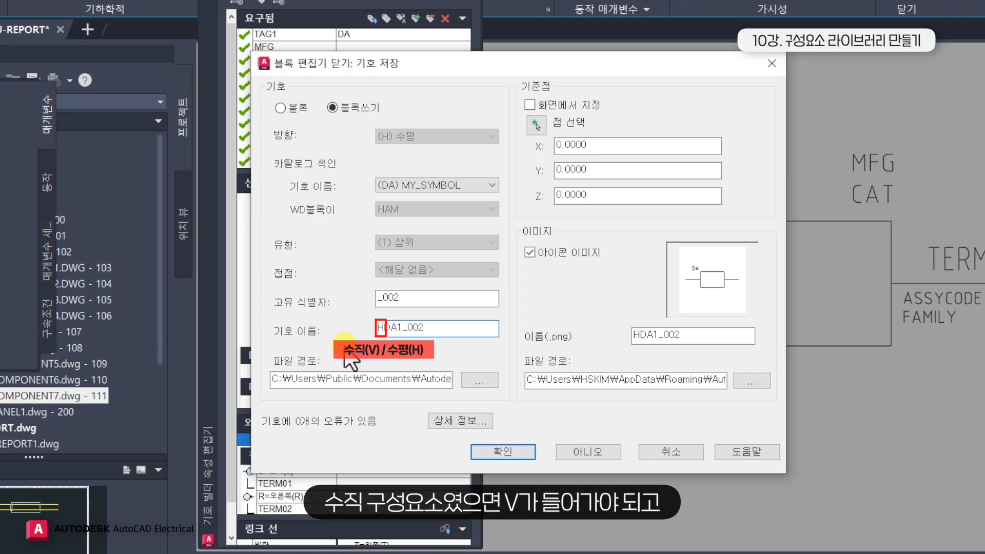
pyautogui.press('BackSpace')
pyautogui.write('V')
pyautogui.press('BackSpace')
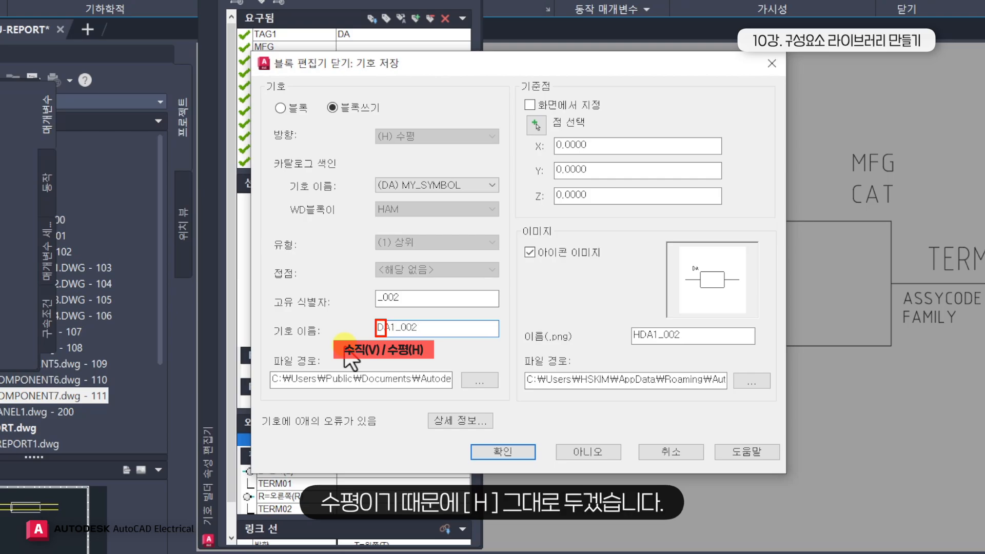
pyautogui.write('H')
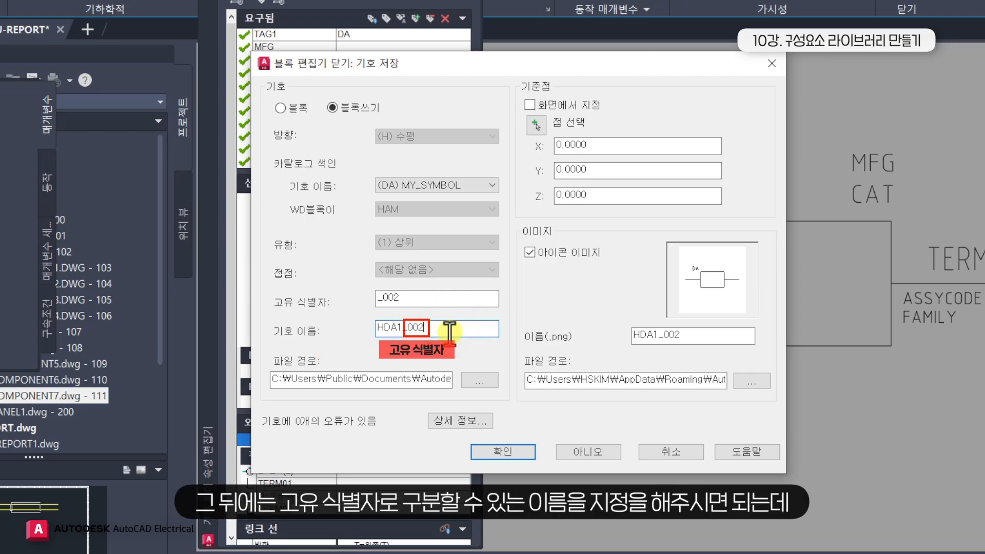
# Replace the unique identifier at the end of the symbol name so it reads HDA1_DA1.
pyautogui.press('BackSpace')
pyautogui.press('BackSpace')
pyautogui.press('BackSpace')
pyautogui.write('DA1')
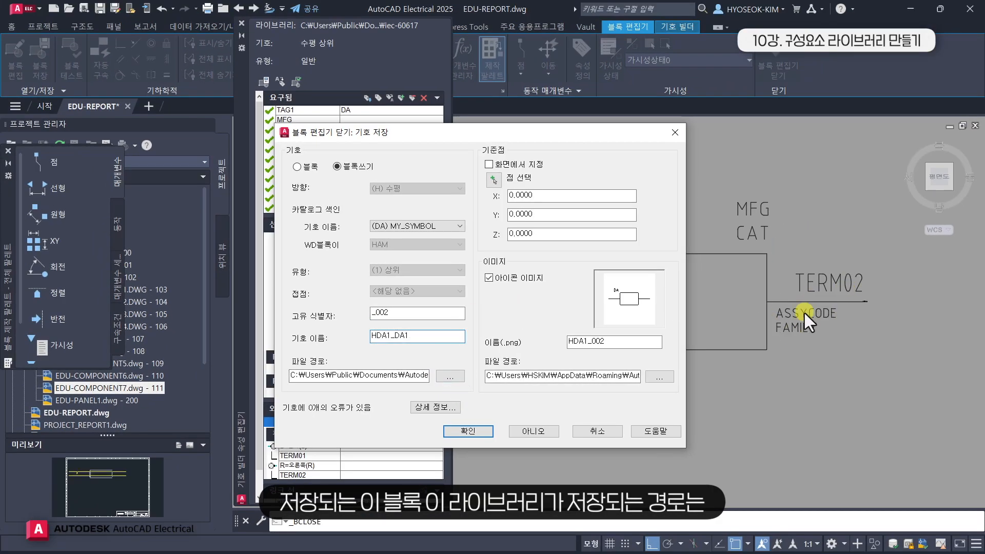
# Save the symbol to the MY_SYMBOL folder and decline inserting it into the current drawing.
pyautogui.click(450, 377)
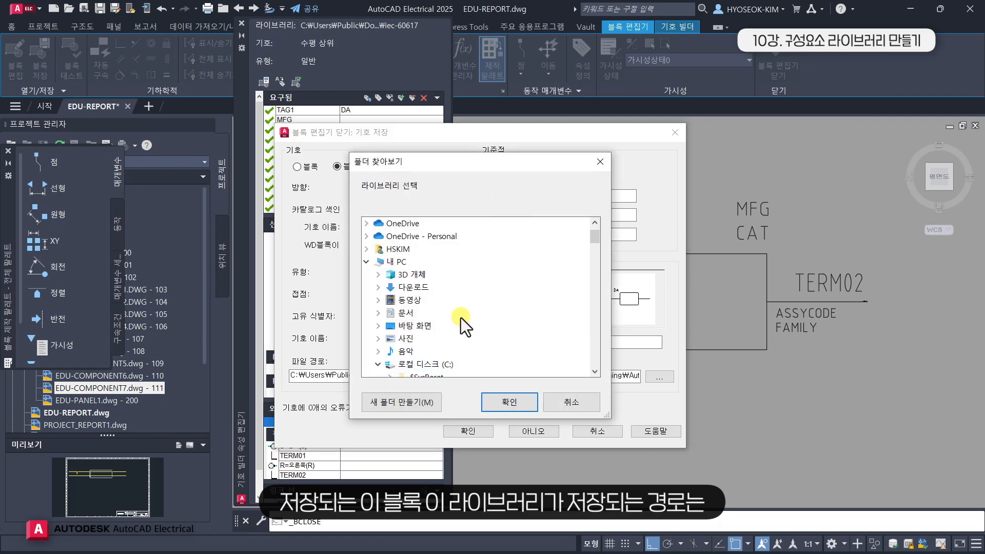
pyautogui.scroll(-10, 461, 318)
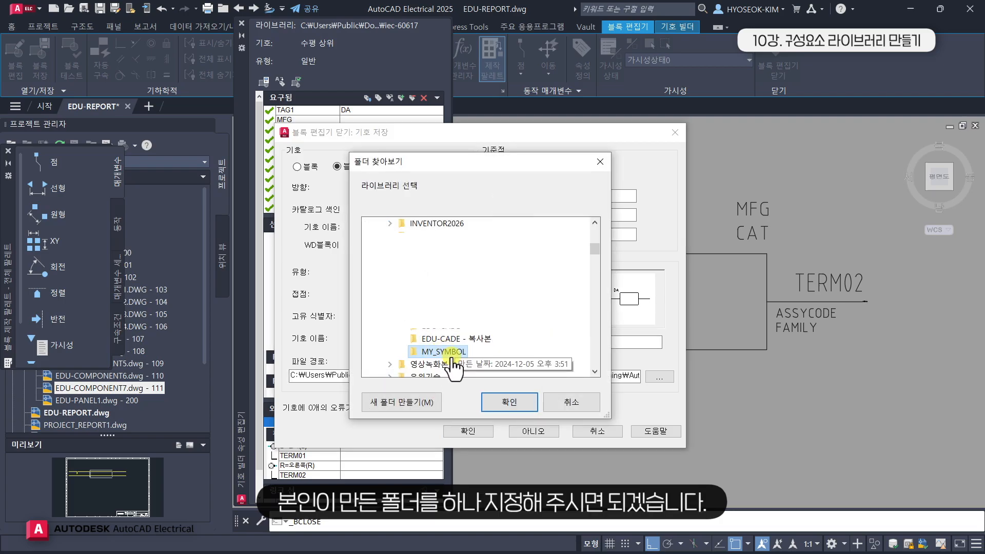
pyautogui.click(498, 406)
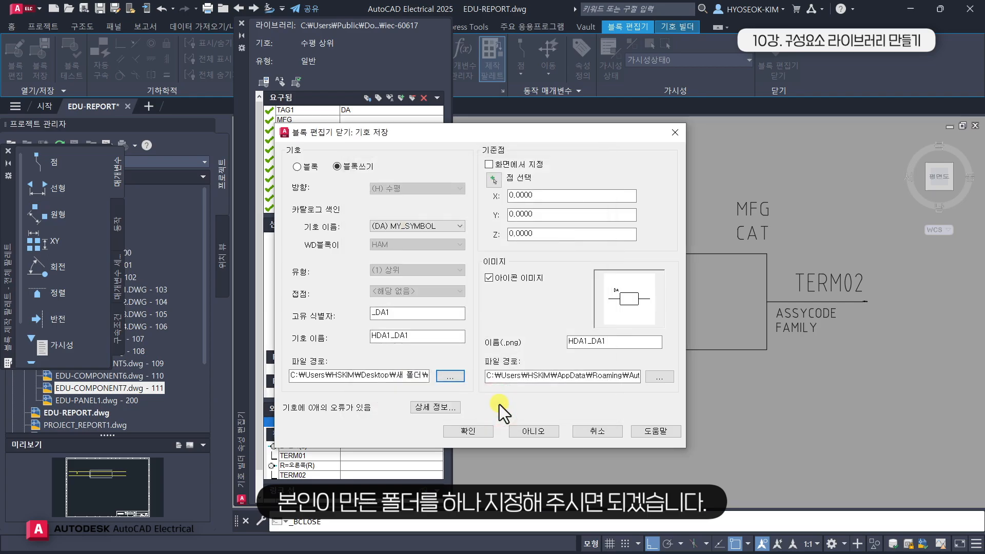
pyautogui.click(481, 433)
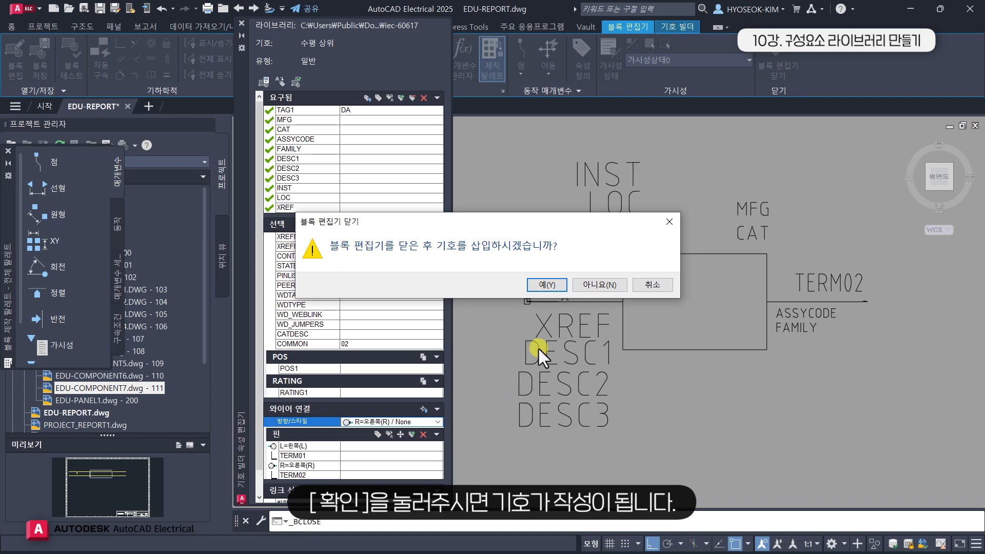
pyautogui.click(601, 285)
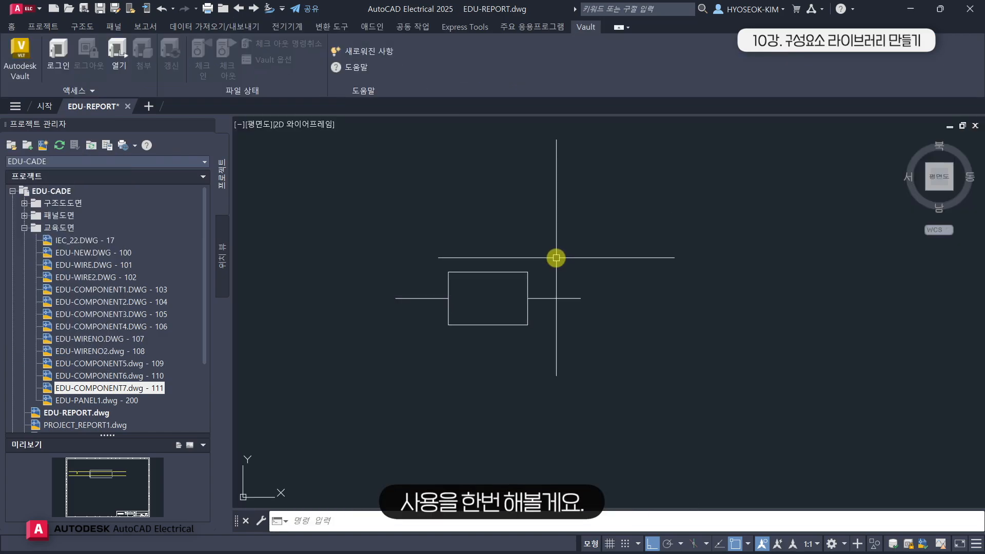
# Open the EDU-COMPONENT7.dwg project drawing and start inserting a schematic component from the icon menu.
pyautogui.click(122, 377)
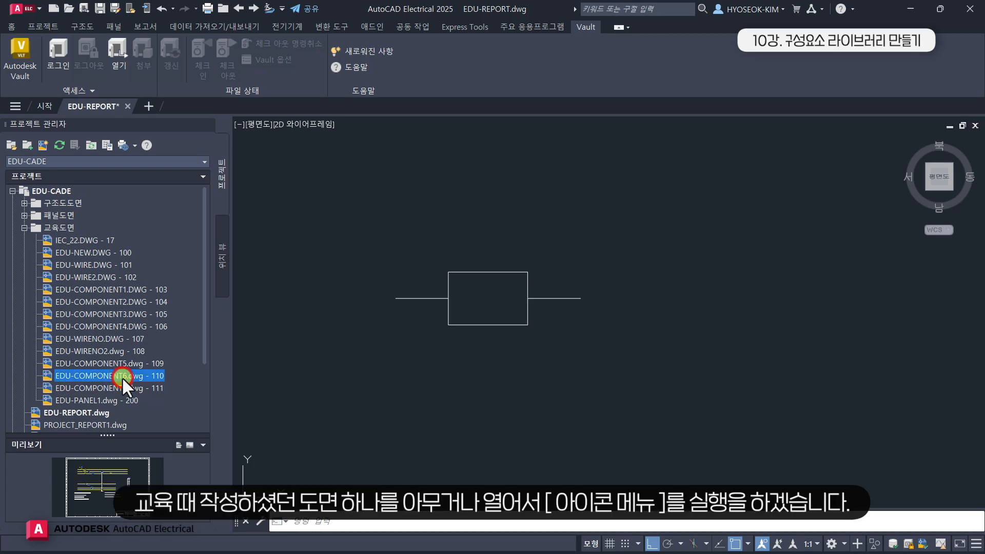
pyautogui.doubleClick(117, 388)
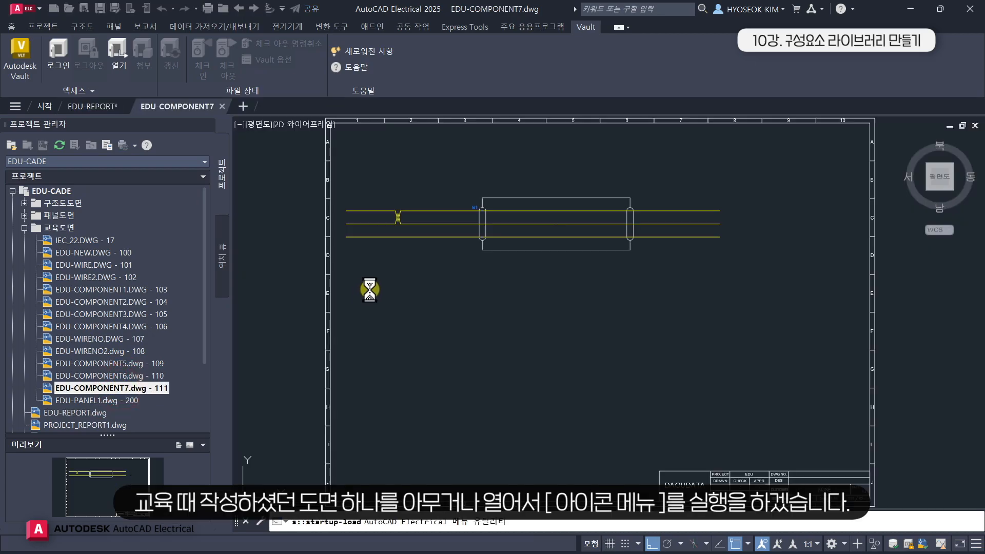
pyautogui.click(74, 27)
pyautogui.click(32, 57)
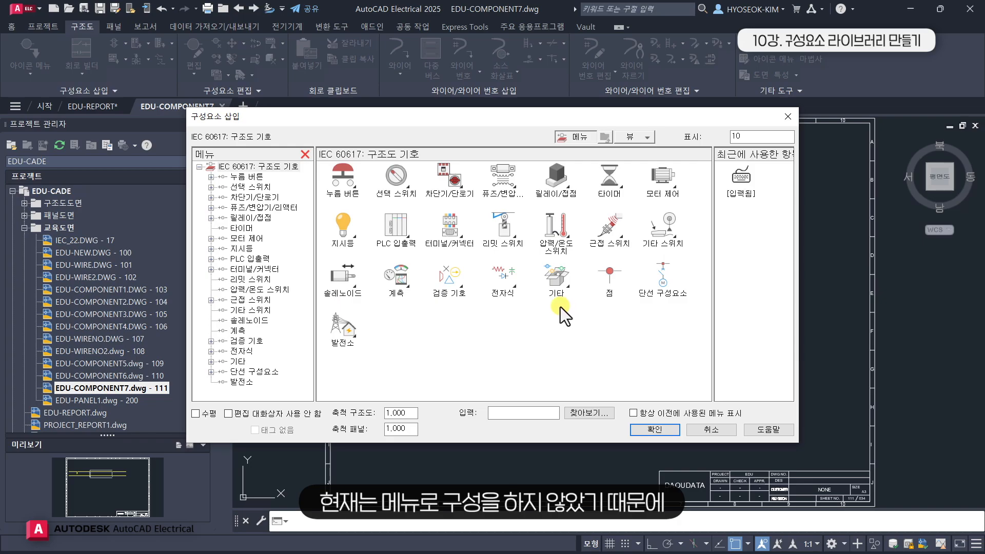
pyautogui.click(581, 416)
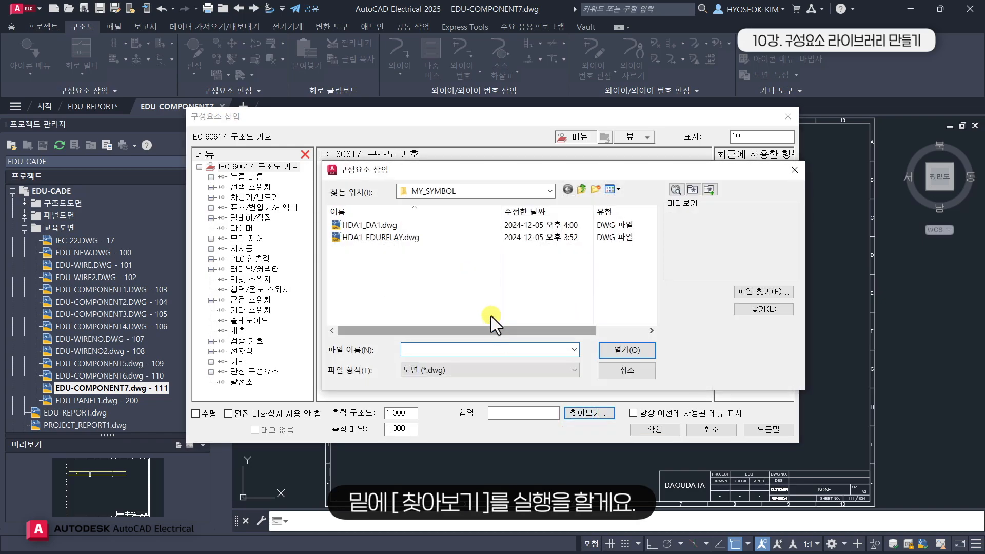
pyautogui.click(386, 227)
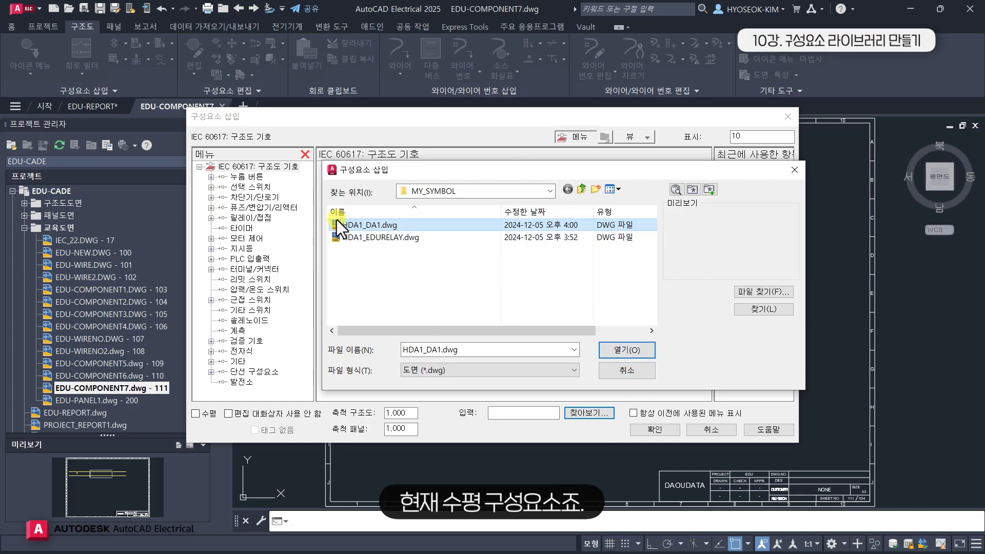
pyautogui.click(639, 374)
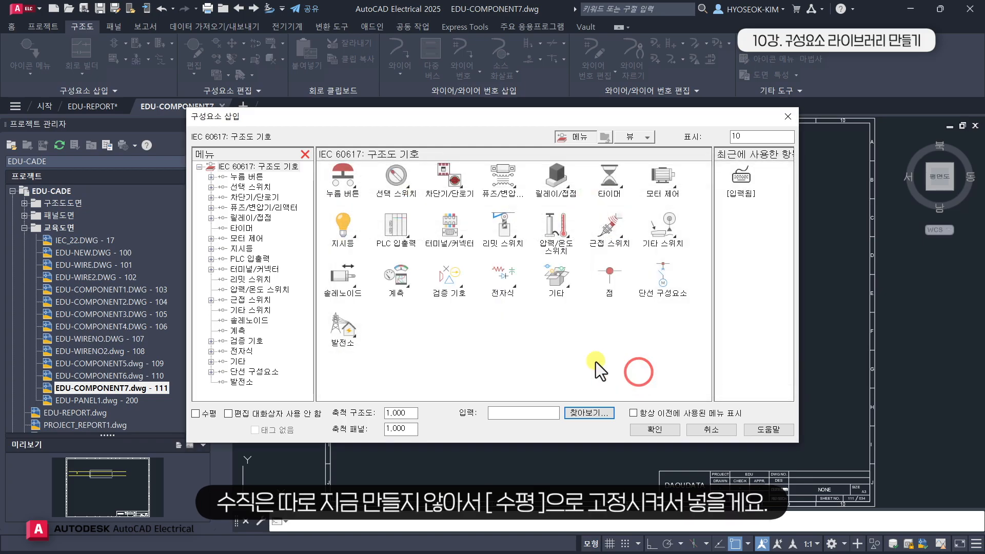
# Insert HDA1_DA1.dwg from MY_SYMBOL in horizontal orientation onto the lowest wire, ahead of the cable shield, with object snap off.
pyautogui.click(195, 414)
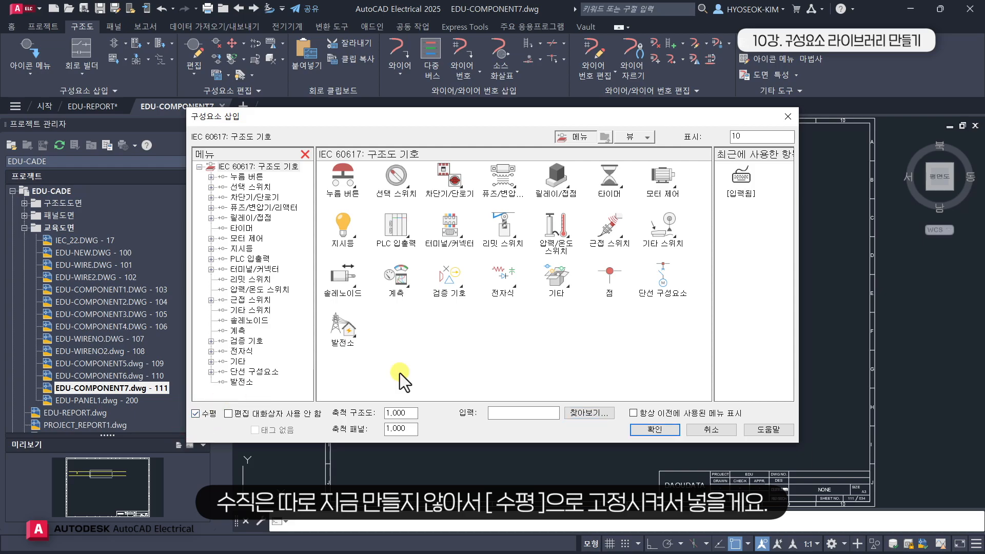
pyautogui.click(576, 412)
pyautogui.click(398, 225)
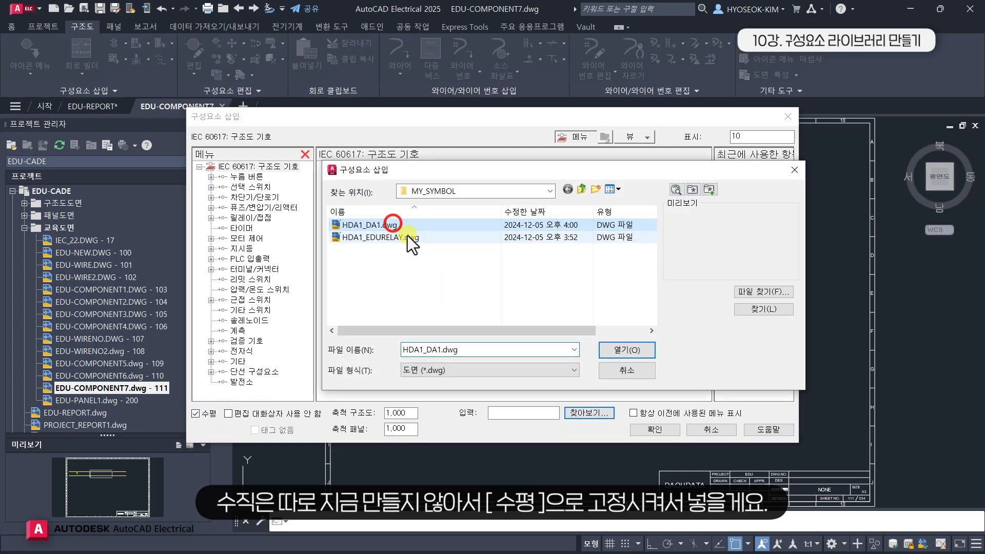
pyautogui.click(626, 350)
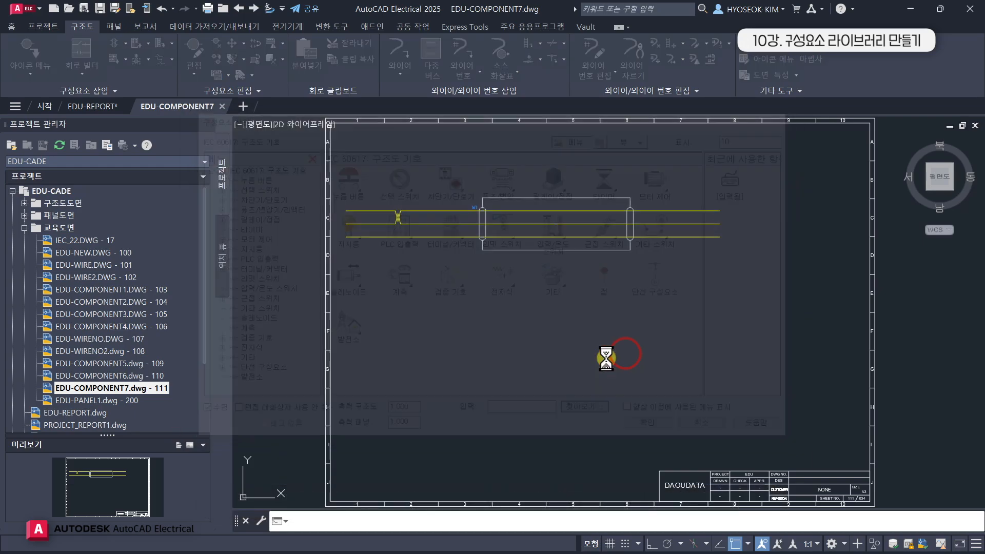
pyautogui.scroll(5, 370, 235)
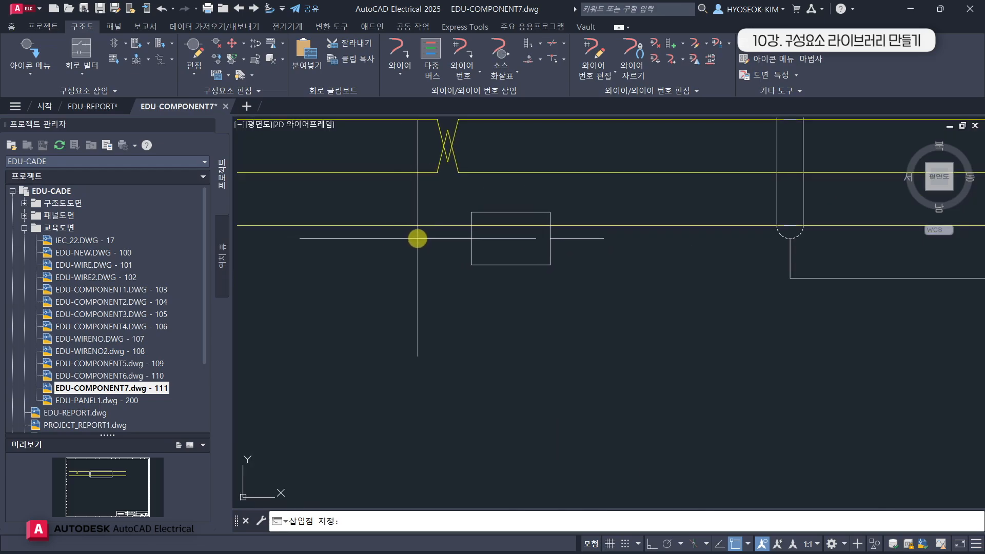
pyautogui.click(735, 544)
pyautogui.click(445, 225)
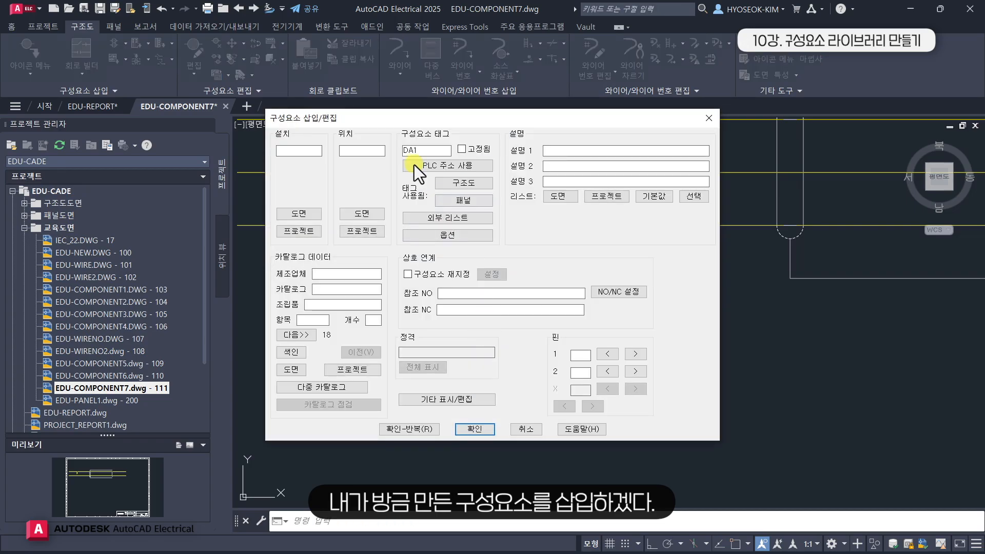
# Assign the DAOUDATA catalog part DAOU_01 to component DA1 and accept the component settings.
pyautogui.moveTo(412, 152); pyautogui.dragTo(403, 151)
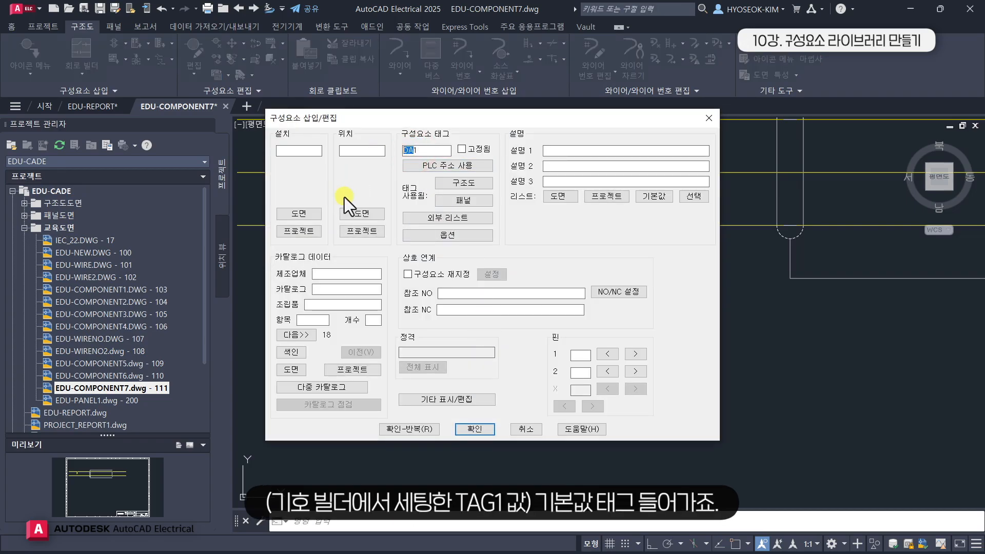
pyautogui.click(297, 354)
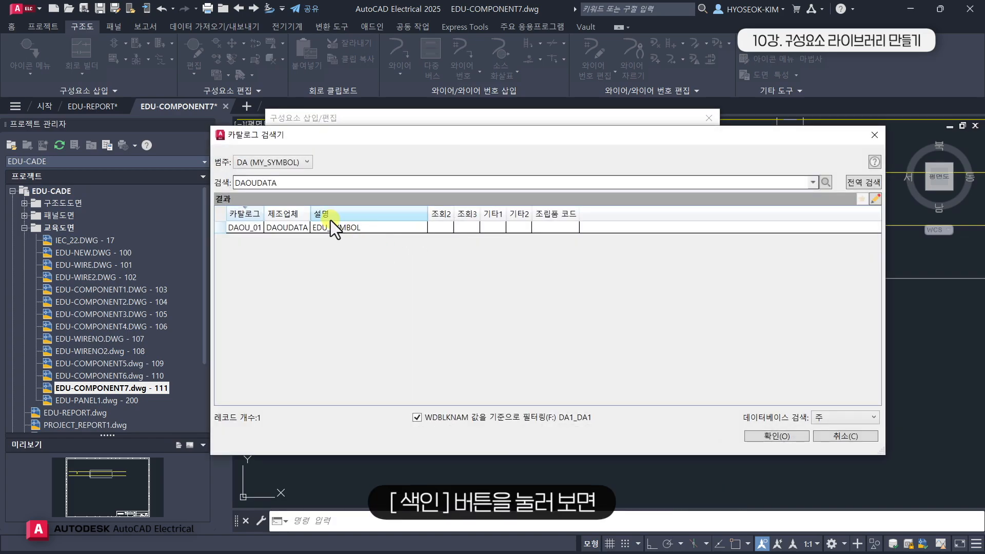
pyautogui.click(267, 230)
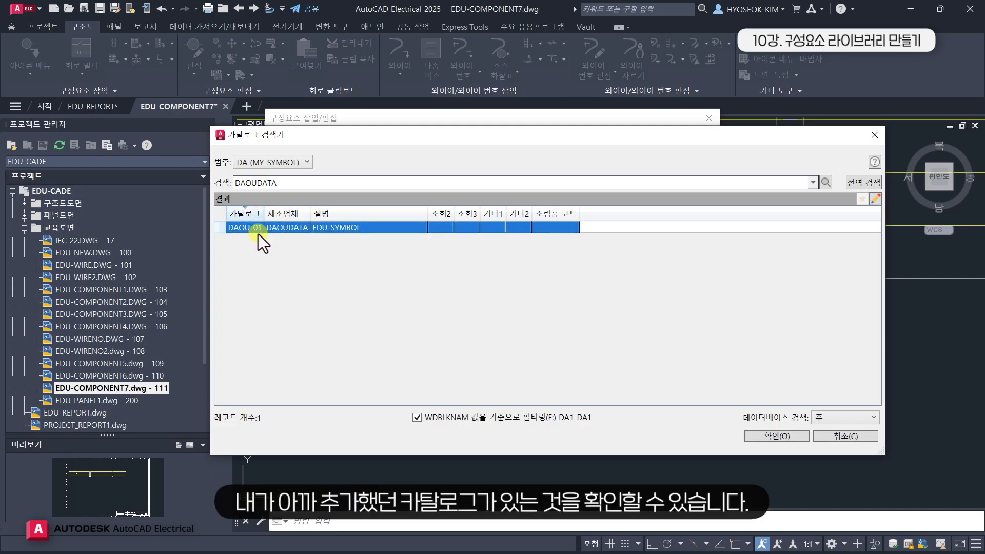
pyautogui.click(752, 437)
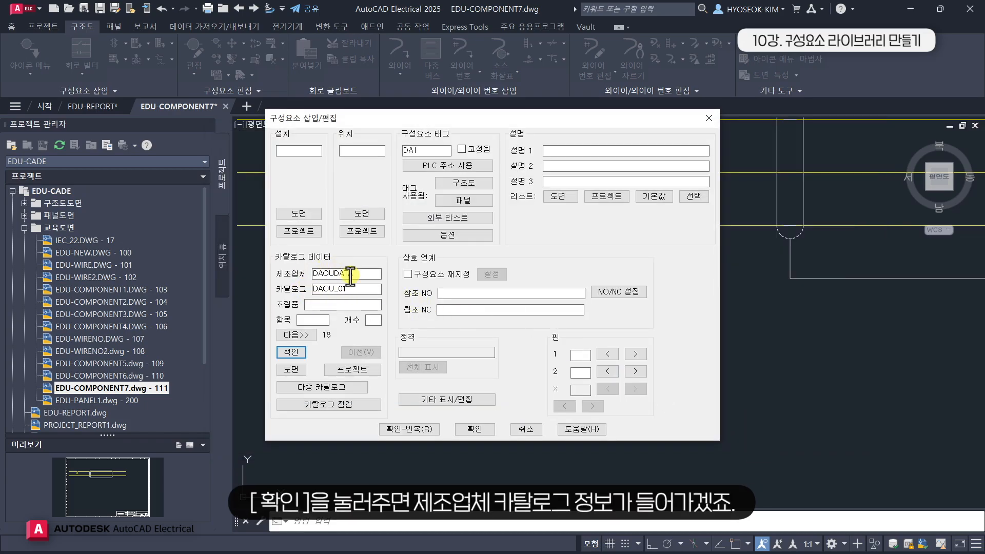
pyautogui.click(475, 429)
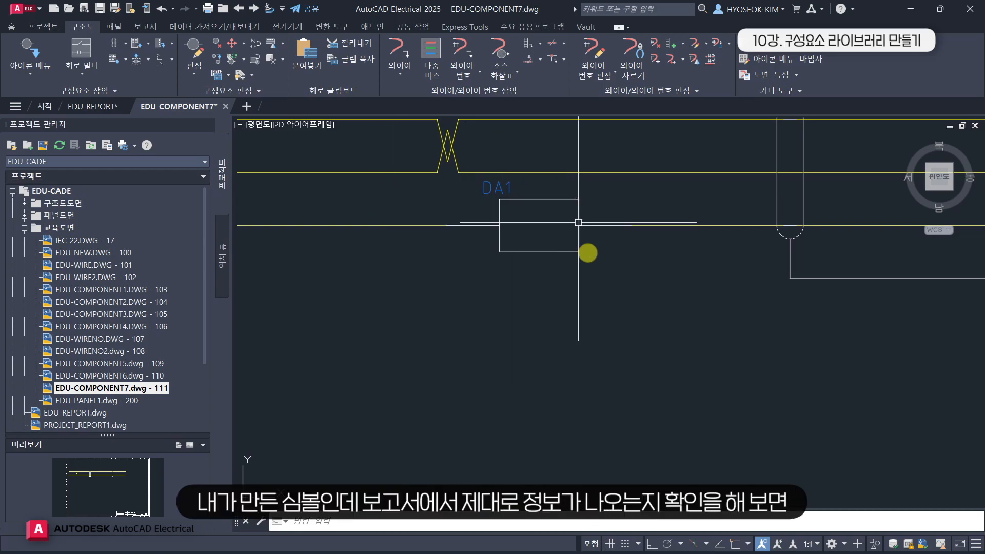
# Run the schematic bill of materials report for the active drawing with a quick save, and check the DA1 entry's catalog data.
pyautogui.click(139, 27)
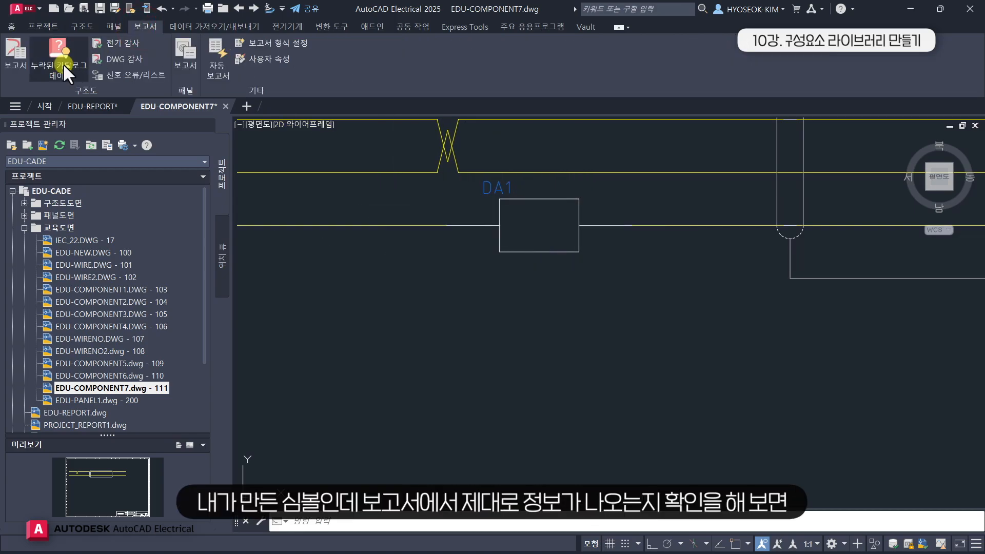
pyautogui.click(14, 57)
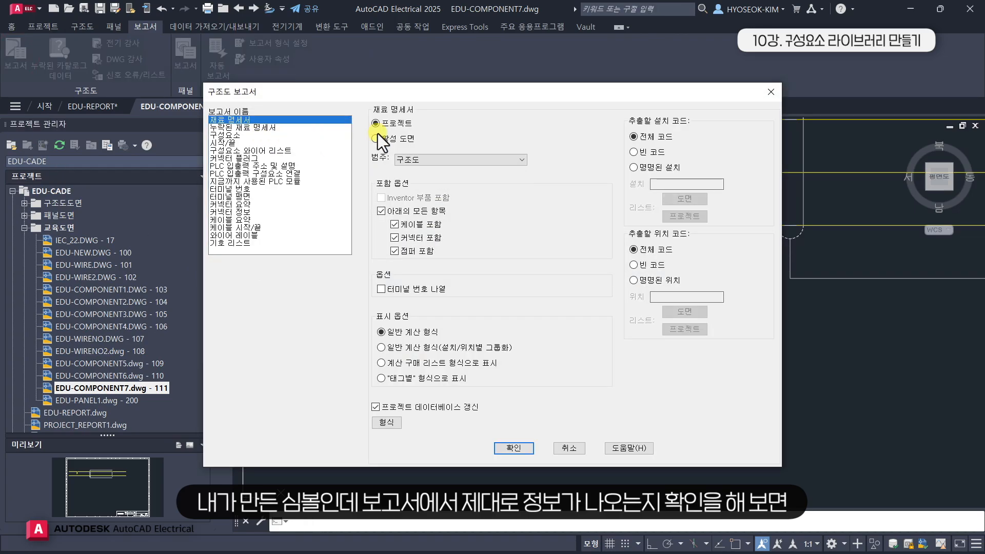
pyautogui.click(514, 448)
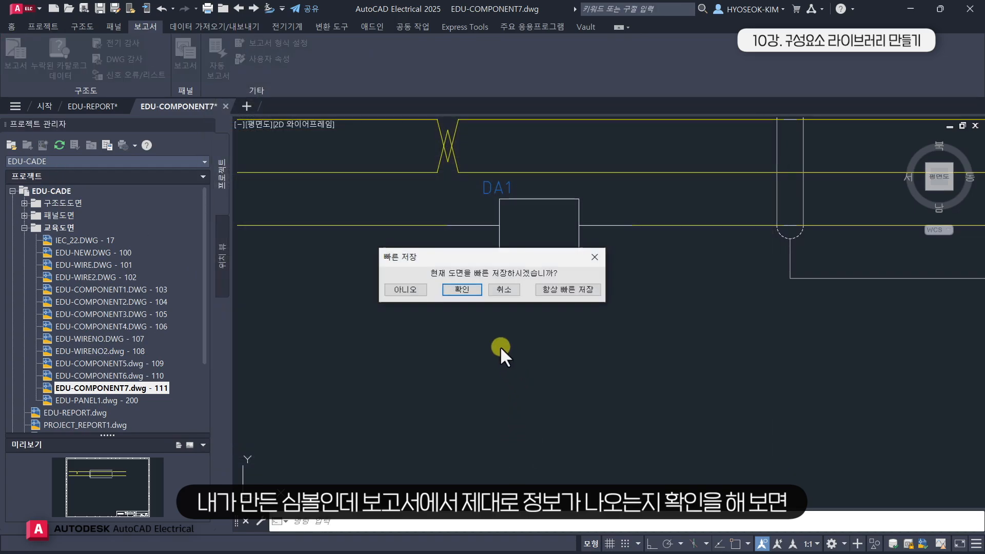
pyautogui.click(462, 291)
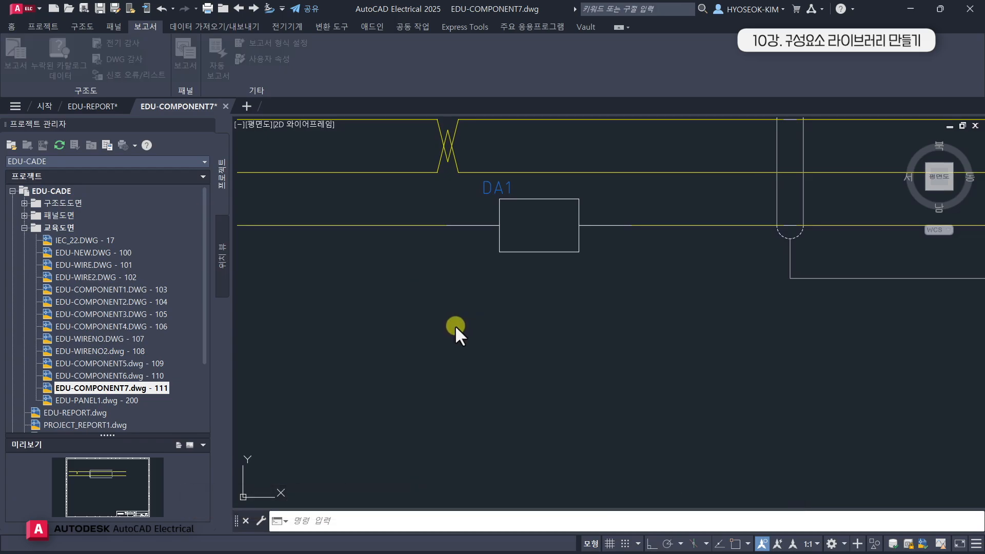
pyautogui.click(273, 183)
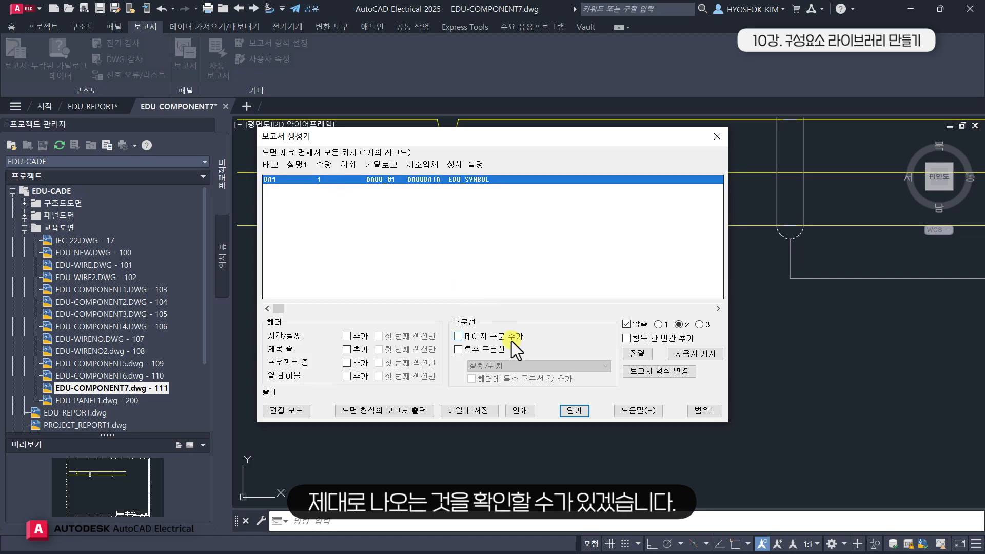
pyautogui.click(575, 412)
pyautogui.middleClick(583, 309)
pyautogui.middleClick(583, 310)
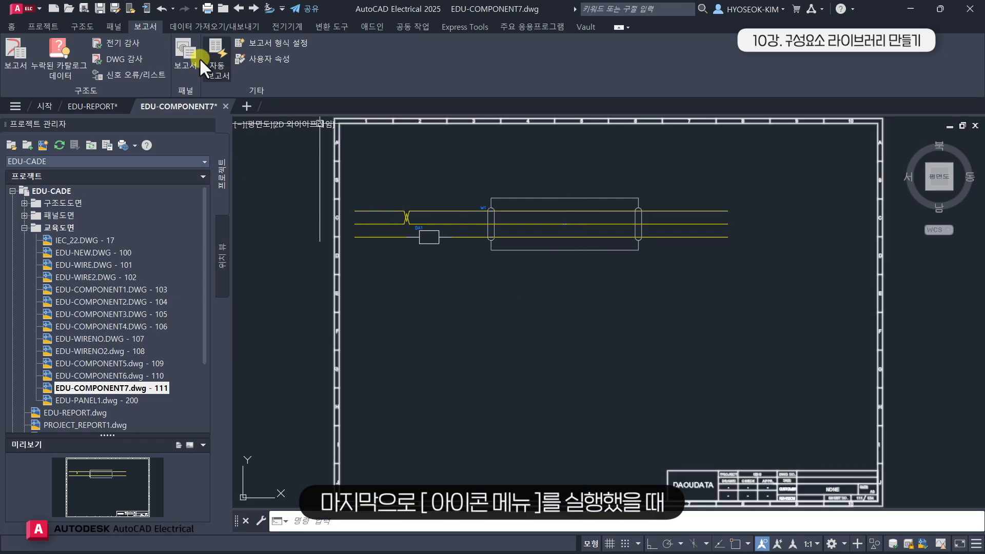
# Start the Icon Menu Wizard on the schematic menu file ACE_IEC-60617_MENU.DAT.
pyautogui.click(81, 27)
pyautogui.click(23, 51)
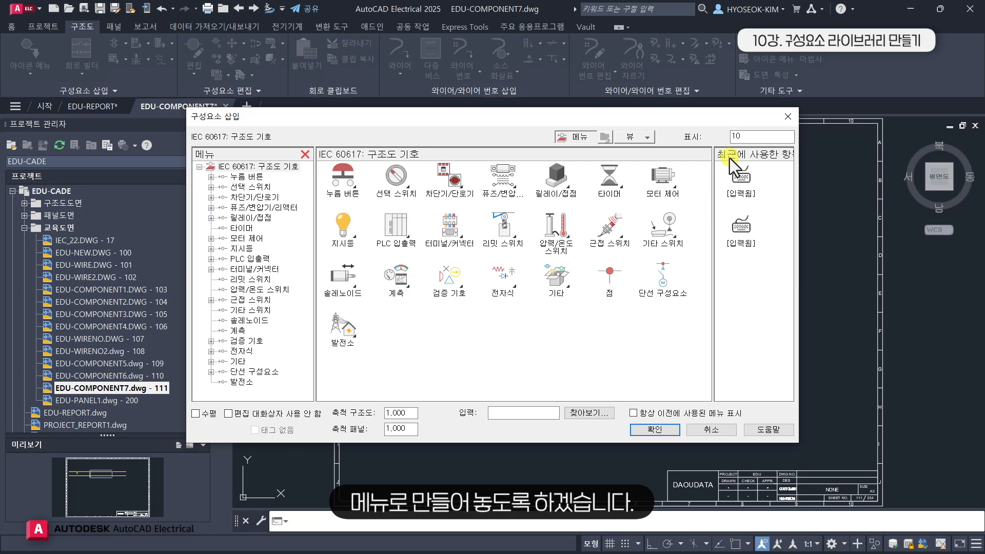
pyautogui.click(788, 117)
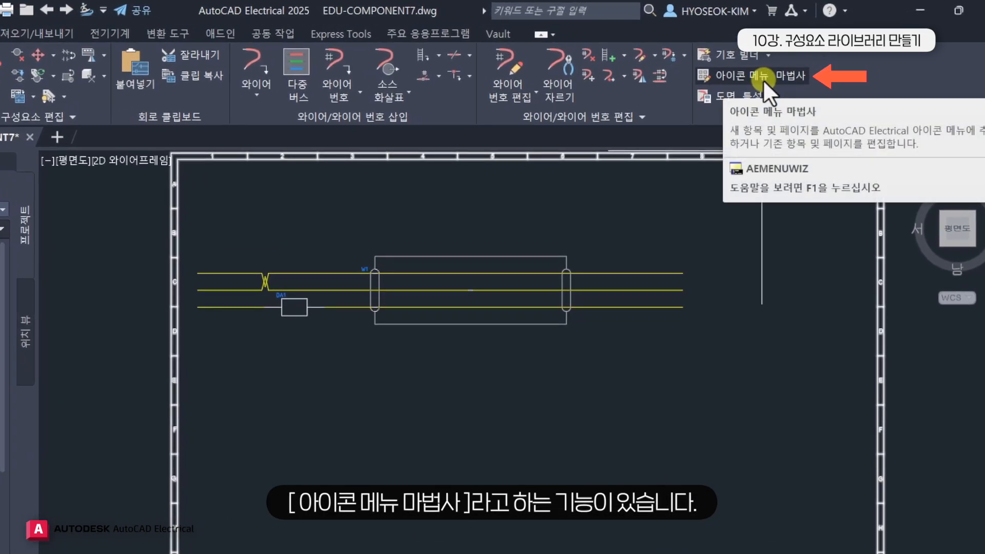
pyautogui.click(762, 79)
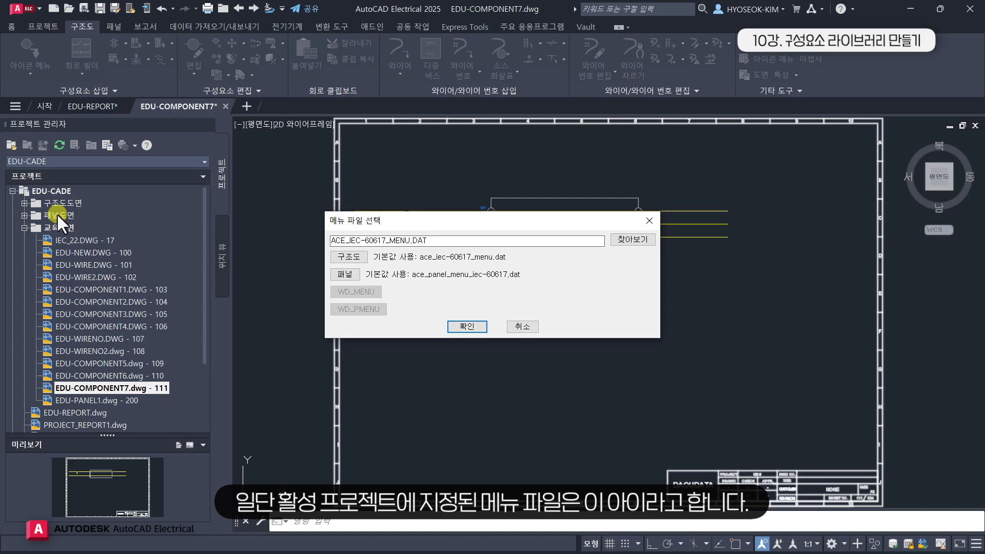
pyautogui.moveTo(386, 240); pyautogui.dragTo(346, 240)
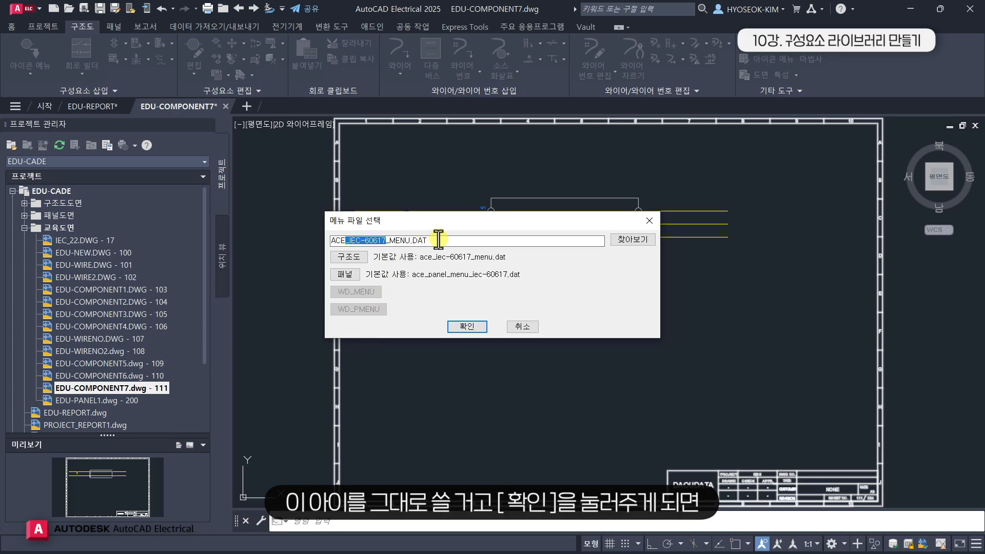
pyautogui.click(440, 240)
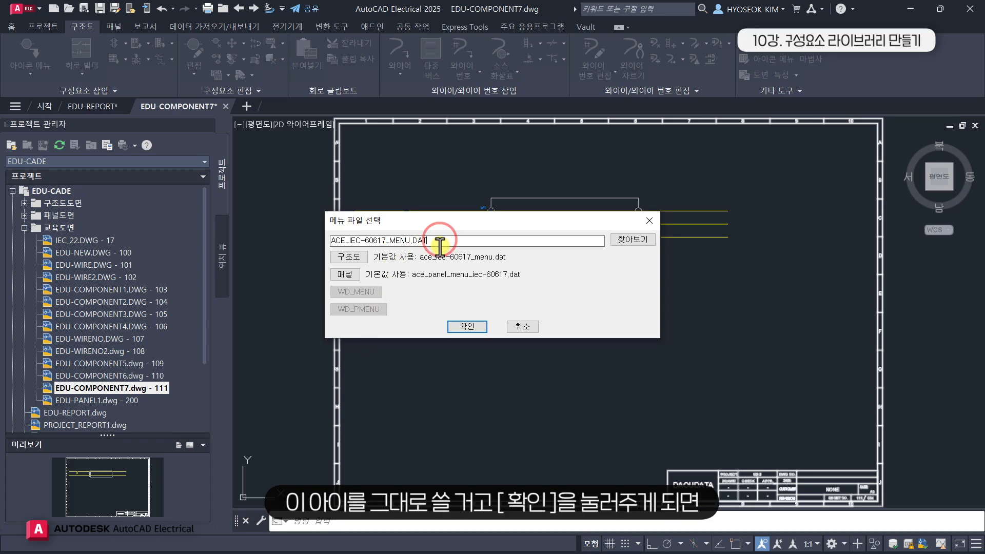
pyautogui.click(466, 327)
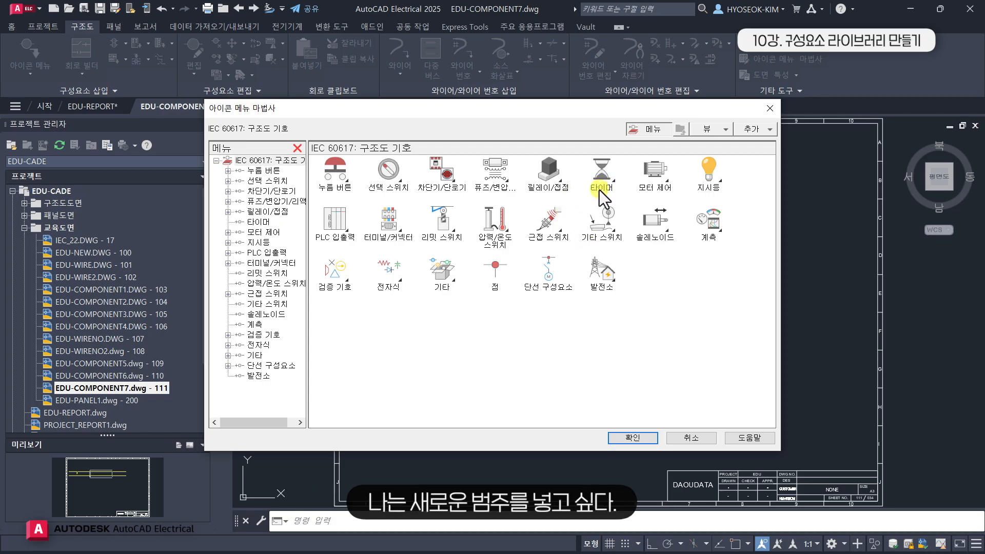
# Start a new submenu in the IEC 60617 schematic symbol menu, with DAOUDATA as its name and menu title.
pyautogui.rightClick(581, 330)
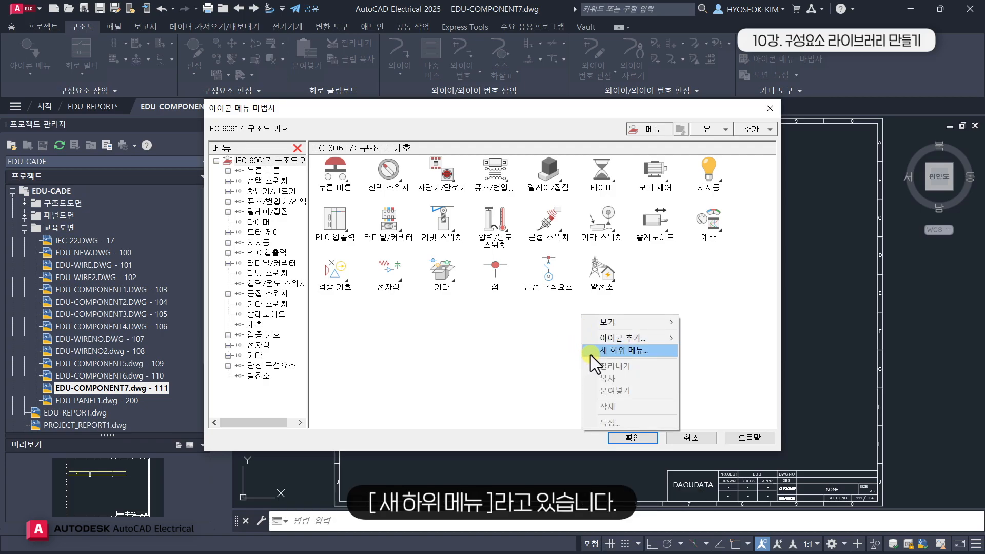
pyautogui.click(590, 354)
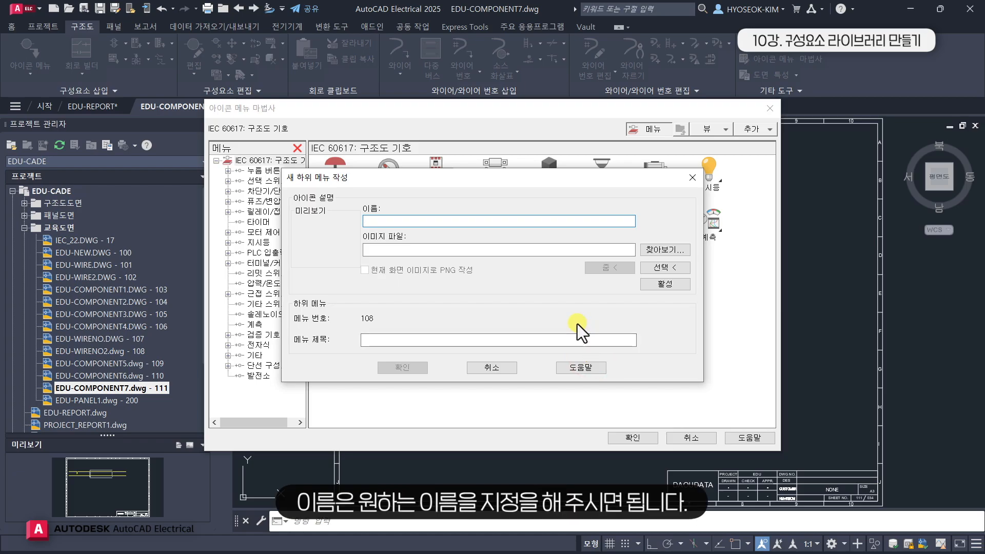
pyautogui.write('DAOUDATA')
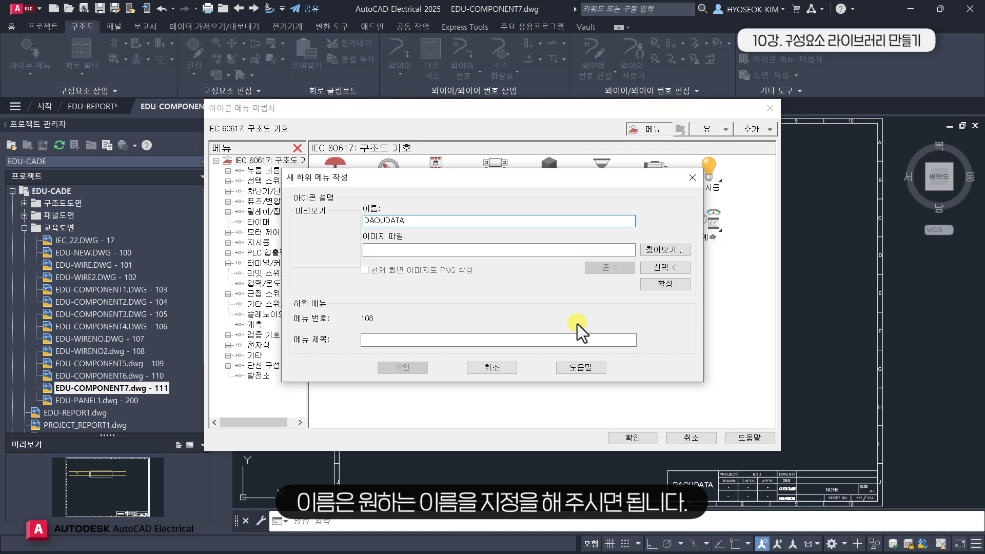
pyautogui.click(446, 250)
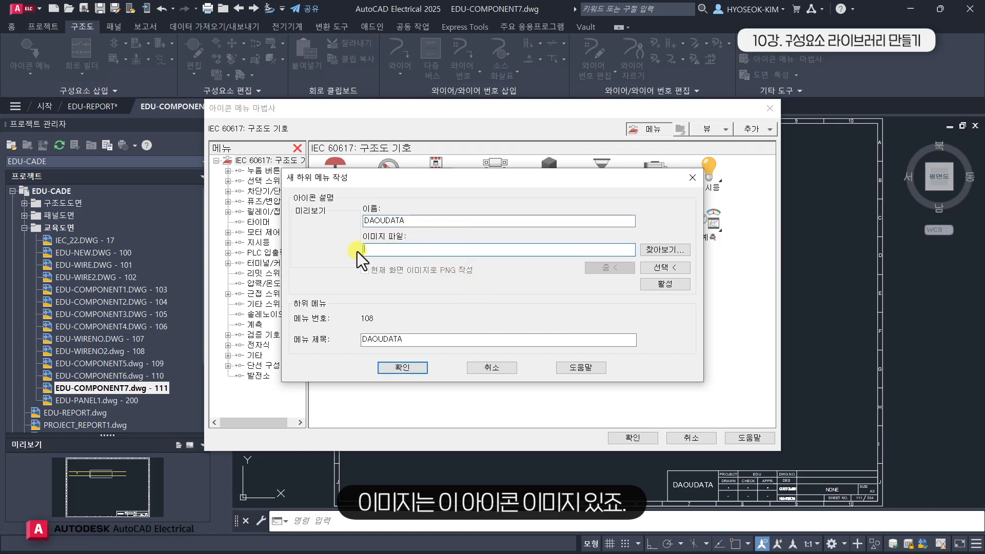
# Use 로고변경_다우데이타_영문.png as the submenu's icon image and create the submenu, replacing the existing image copy.
pyautogui.moveTo(641, 179)
pyautogui.mouseDown()
pyautogui.moveTo(540, 283)
pyautogui.moveTo(630, 174)
pyautogui.mouseUp()
pyautogui.click(651, 246)
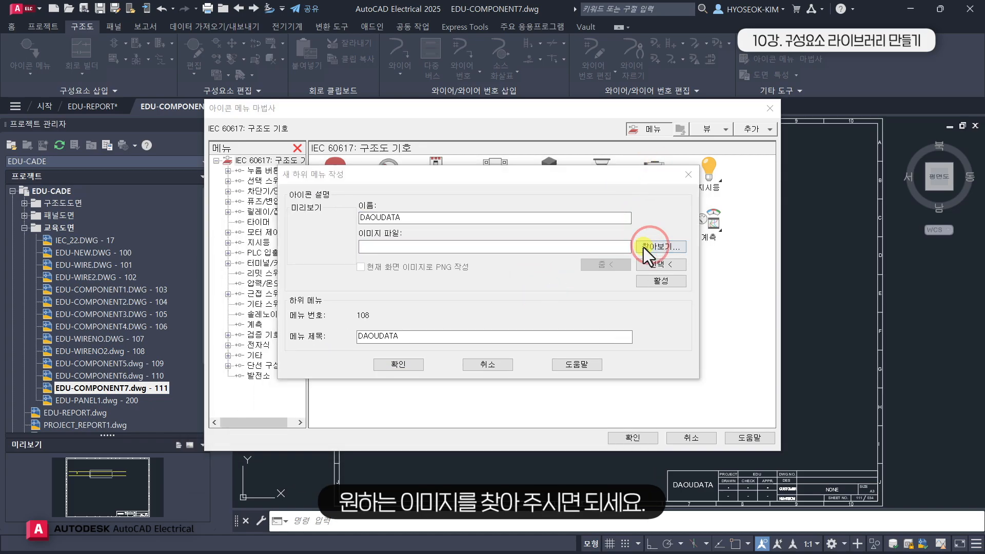
pyautogui.click(205, 281)
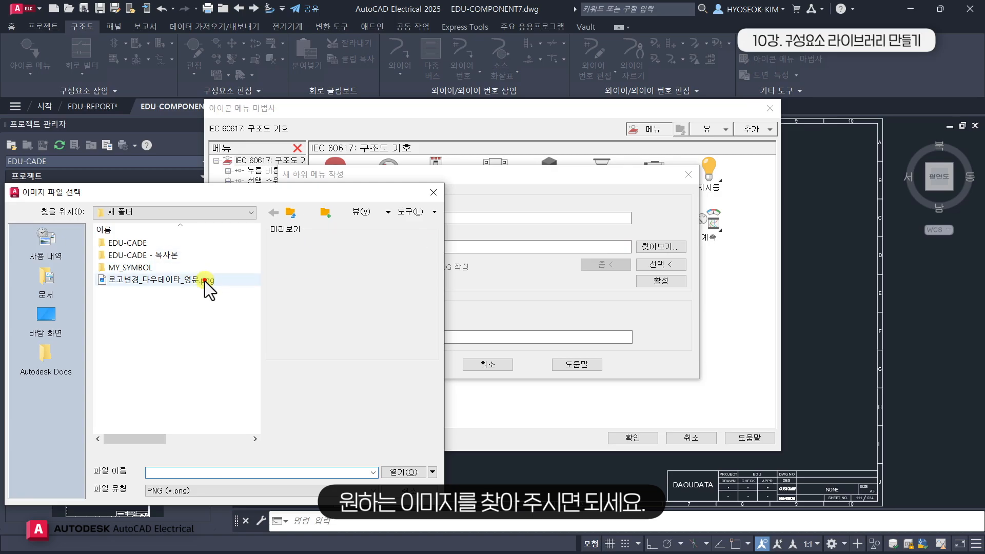
pyautogui.click(390, 475)
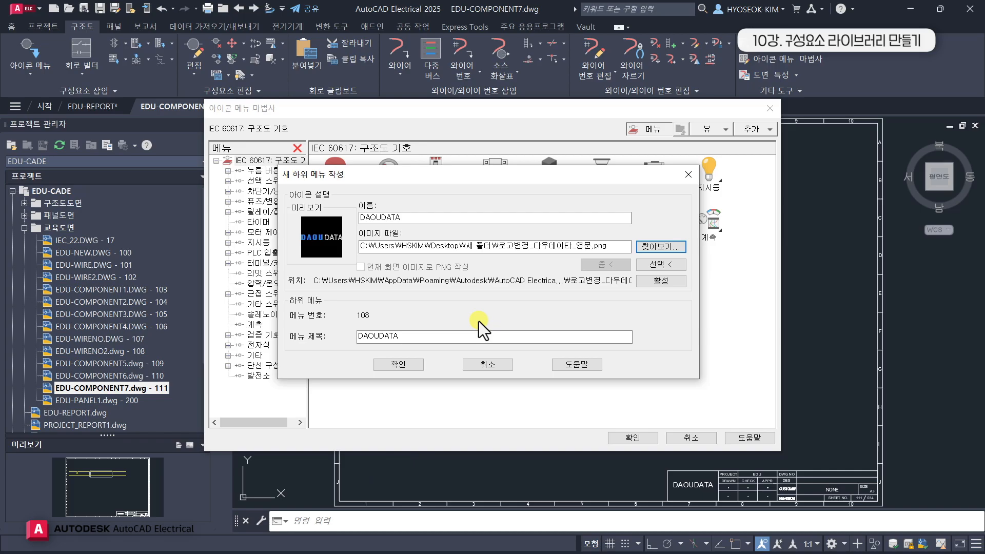
pyautogui.click(399, 364)
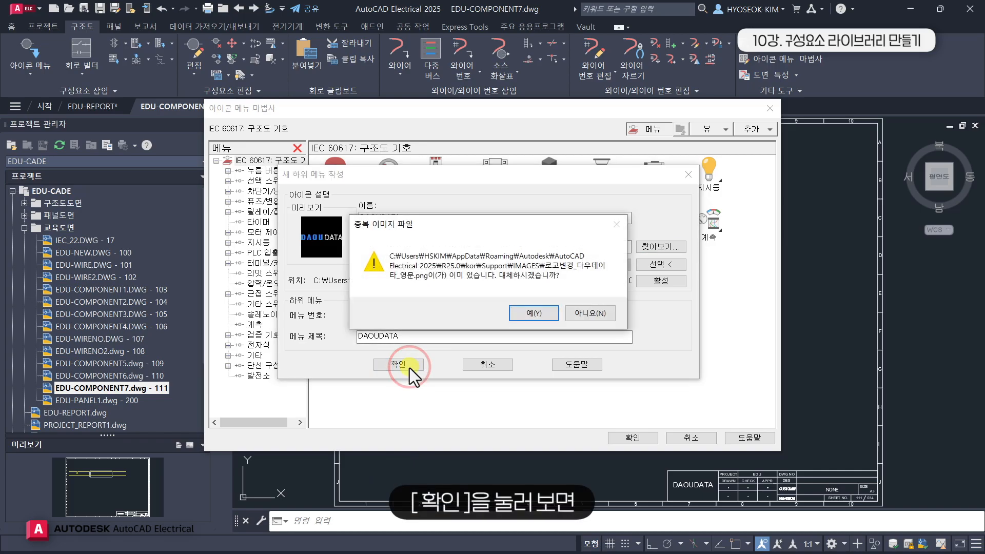
pyautogui.click(525, 315)
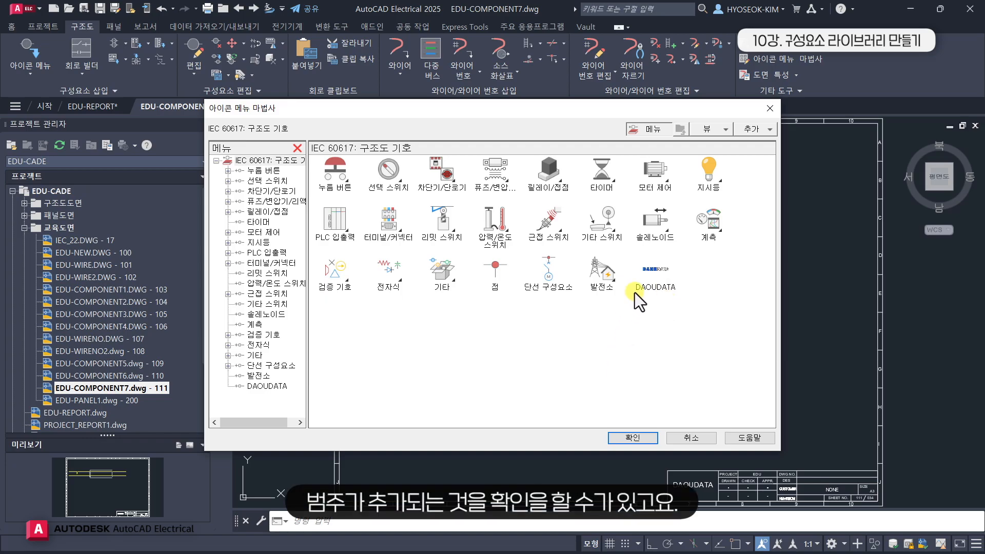
# Start adding a component icon named DA_RELAY inside the DAOUDATA submenu.
pyautogui.doubleClick(648, 279)
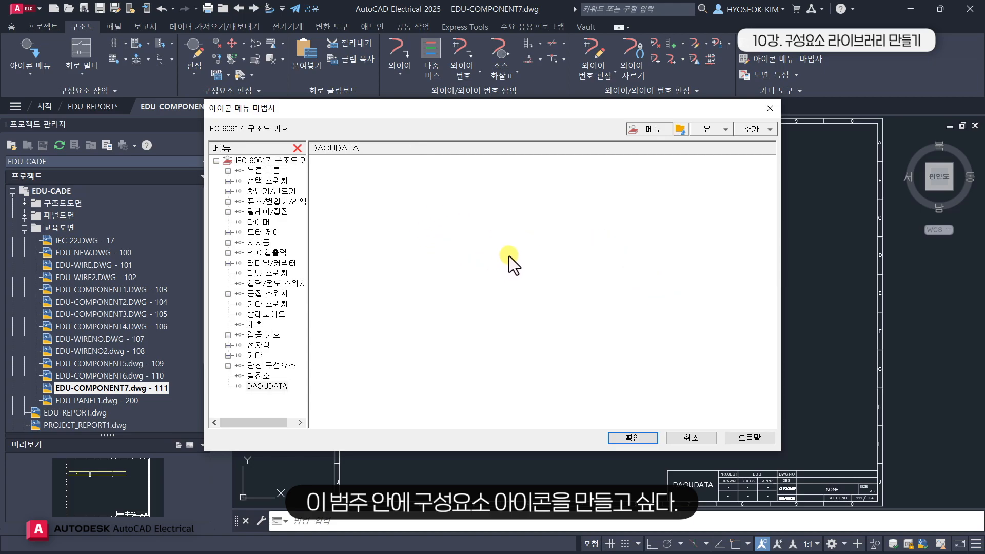
pyautogui.rightClick(400, 189)
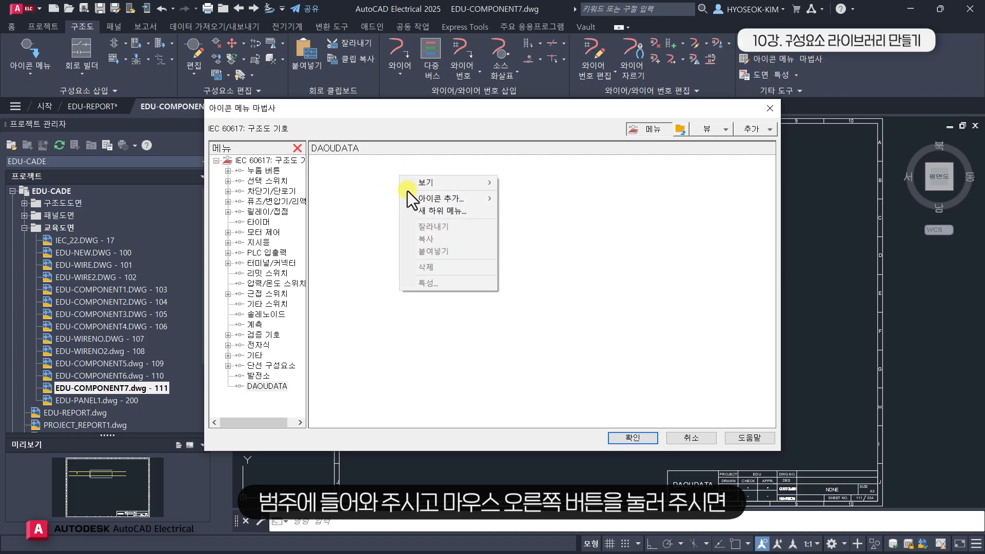
pyautogui.moveTo(425, 198)
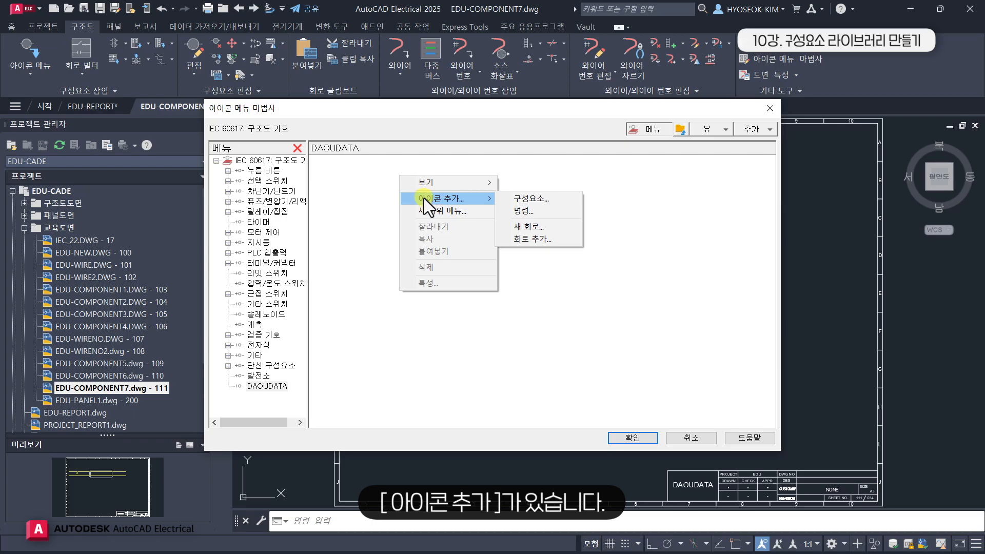
pyautogui.click(547, 201)
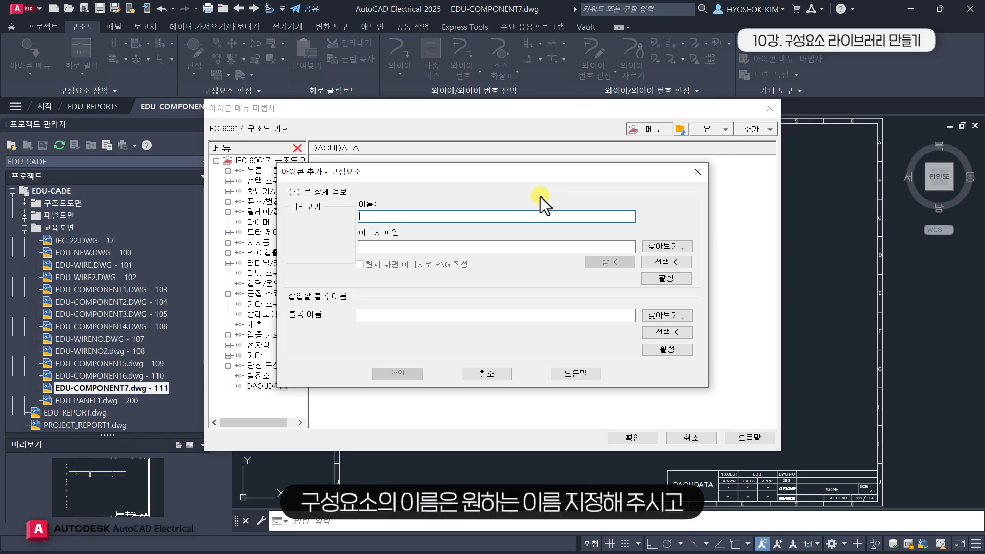
pyautogui.write('DA_RELAY')
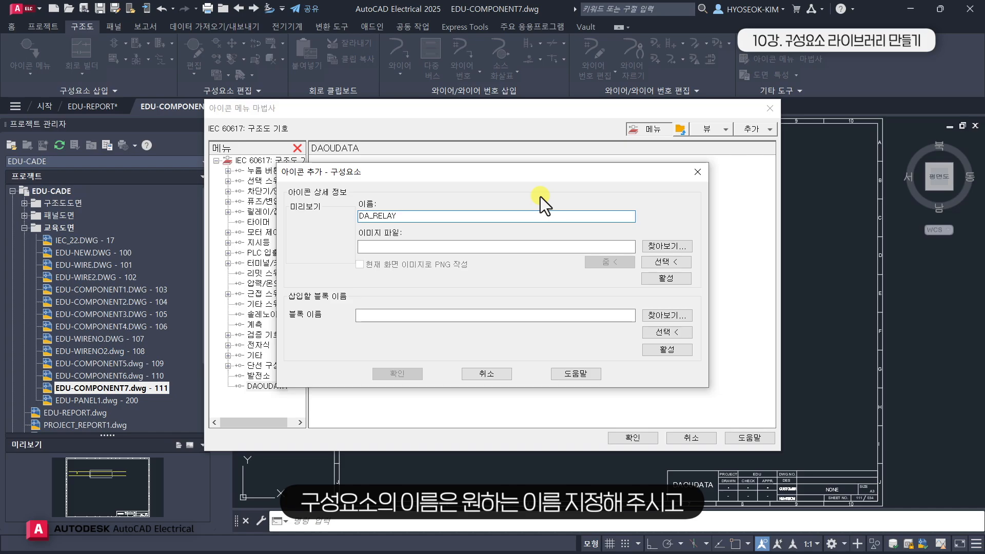
# Choose 로고변경_다우데이타_영문.png as the image for the DA_RELAY component icon.
pyautogui.click(657, 246)
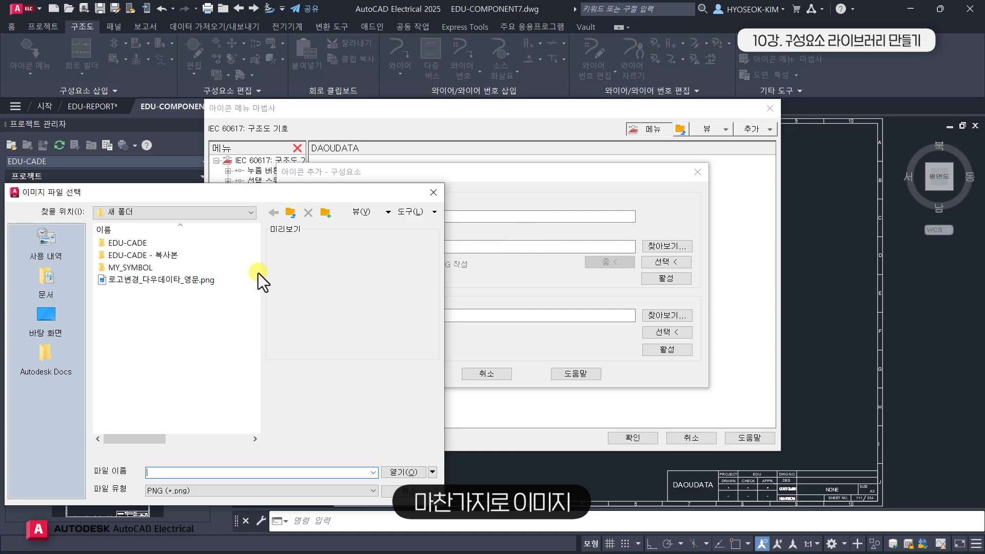
pyautogui.doubleClick(171, 272)
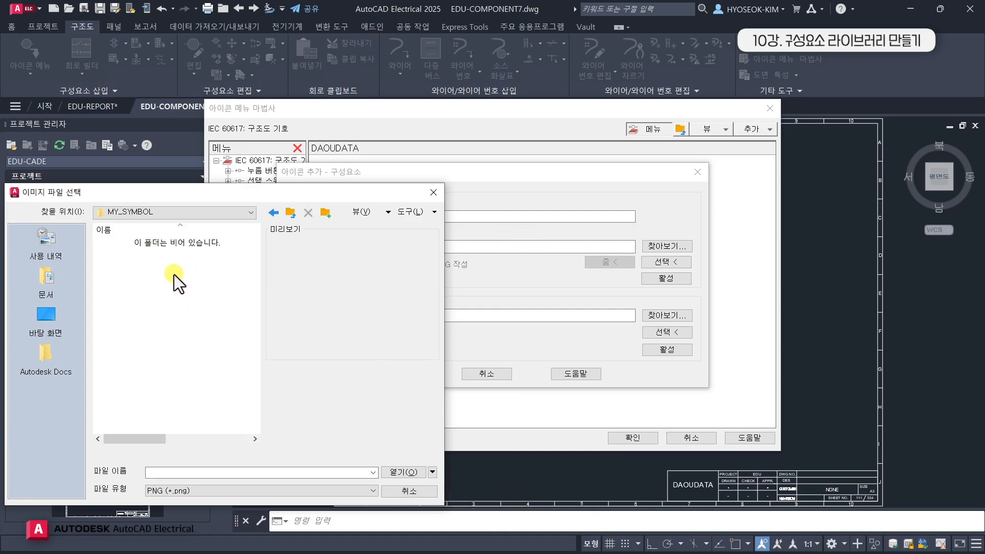
pyautogui.click(287, 213)
pyautogui.click(177, 280)
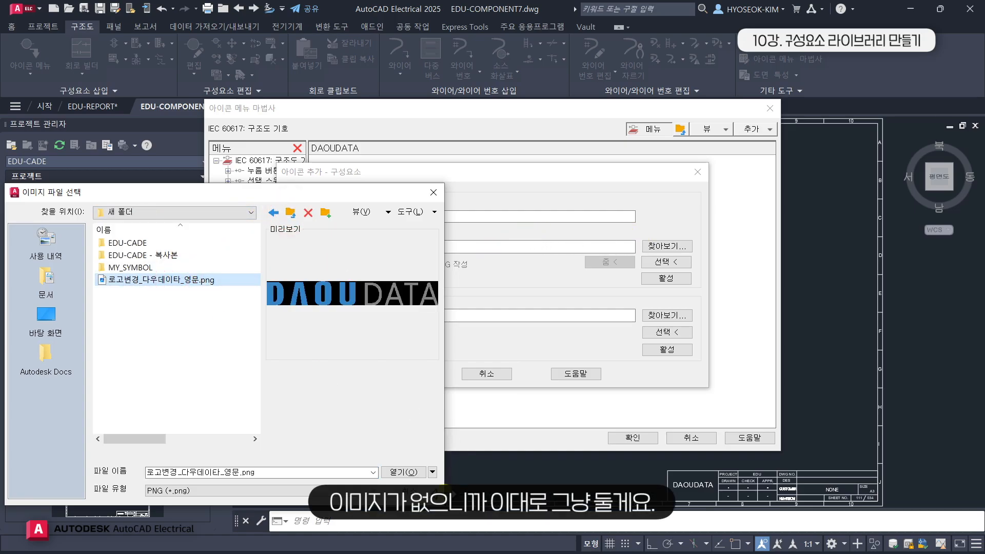
pyautogui.click(404, 470)
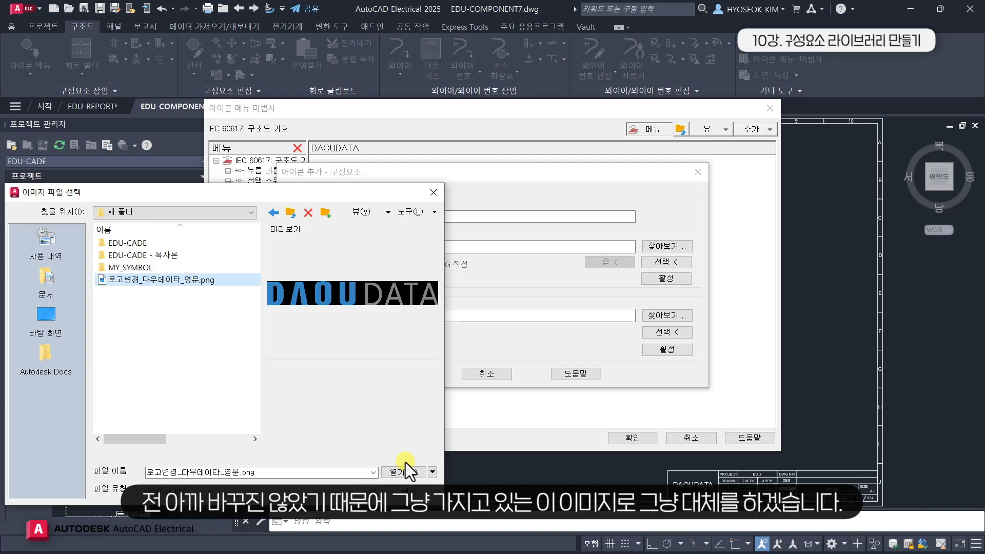
# Assign HDA1_DA1.dwg from the MY_SYMBOL folder as the DA_RELAY icon's block, create the icon, and save the icon menu.
pyautogui.click(405, 463)
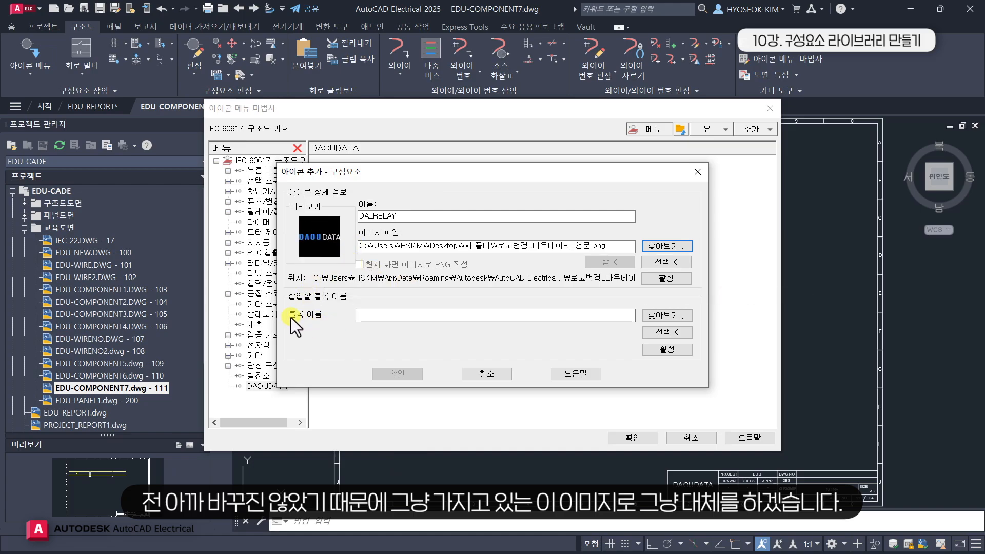
pyautogui.click(650, 316)
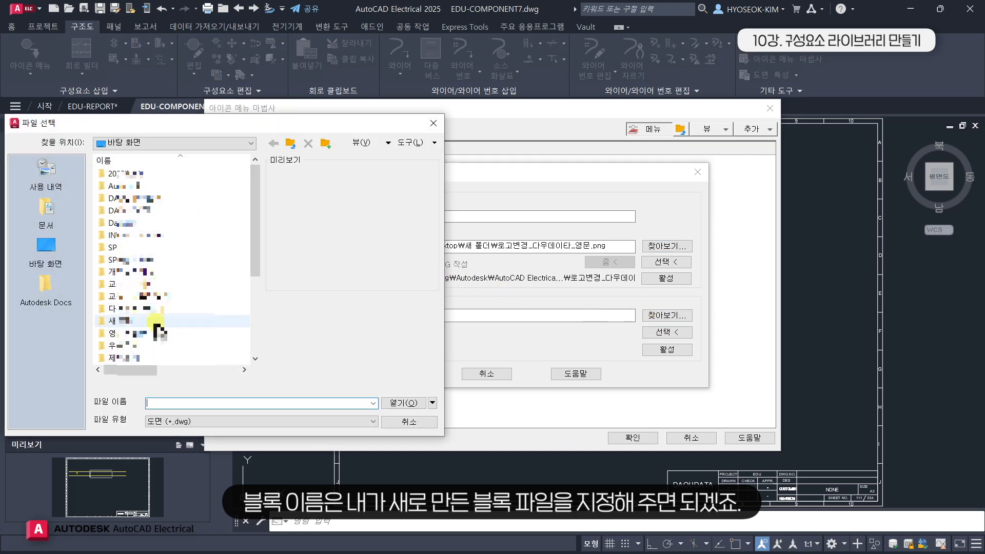
pyautogui.doubleClick(155, 317)
pyautogui.doubleClick(145, 201)
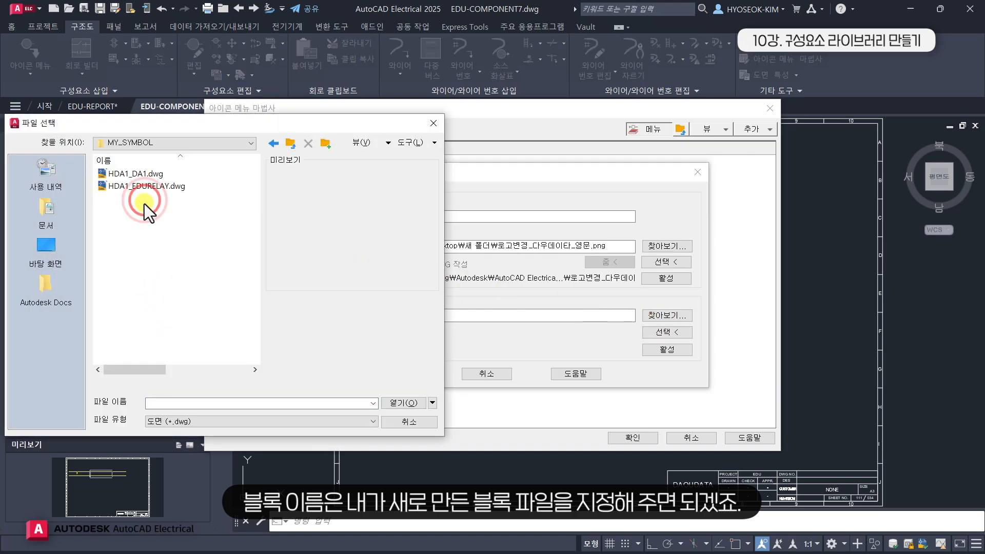
pyautogui.click(140, 174)
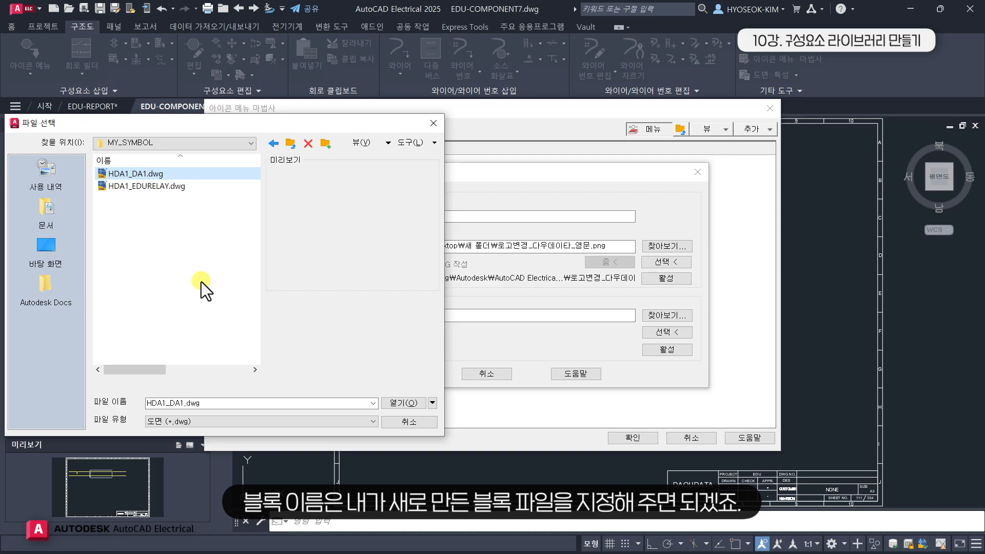
pyautogui.click(396, 403)
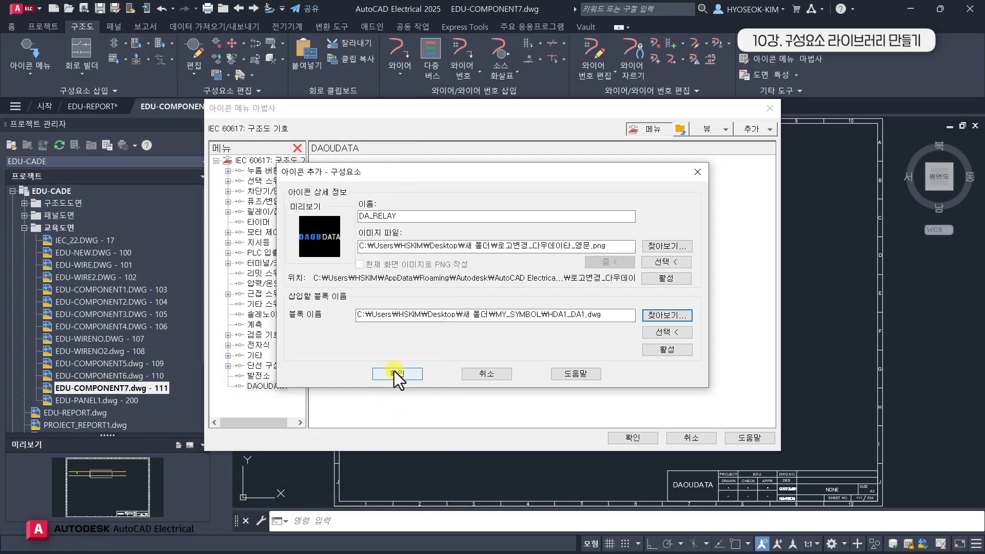
pyautogui.click(397, 373)
pyautogui.click(528, 315)
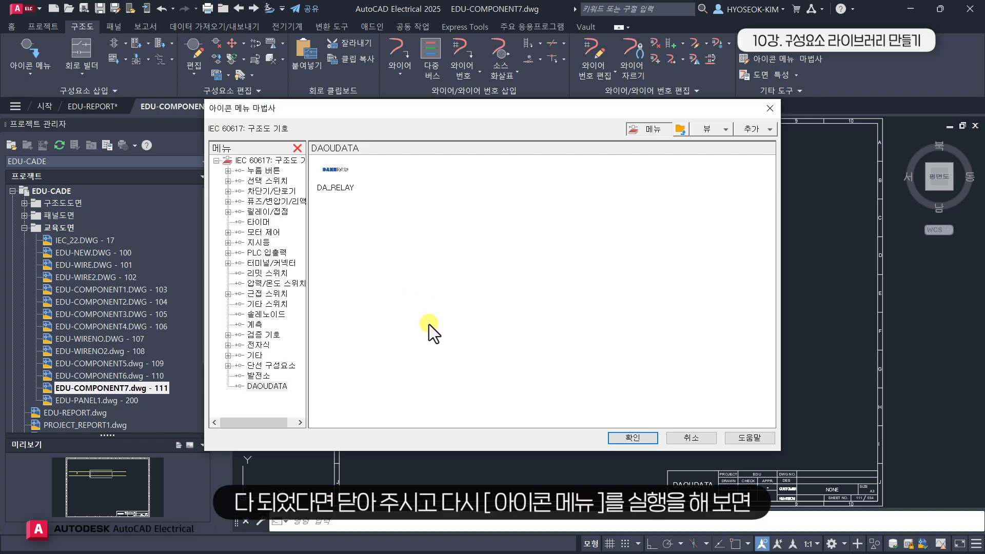
pyautogui.click(627, 437)
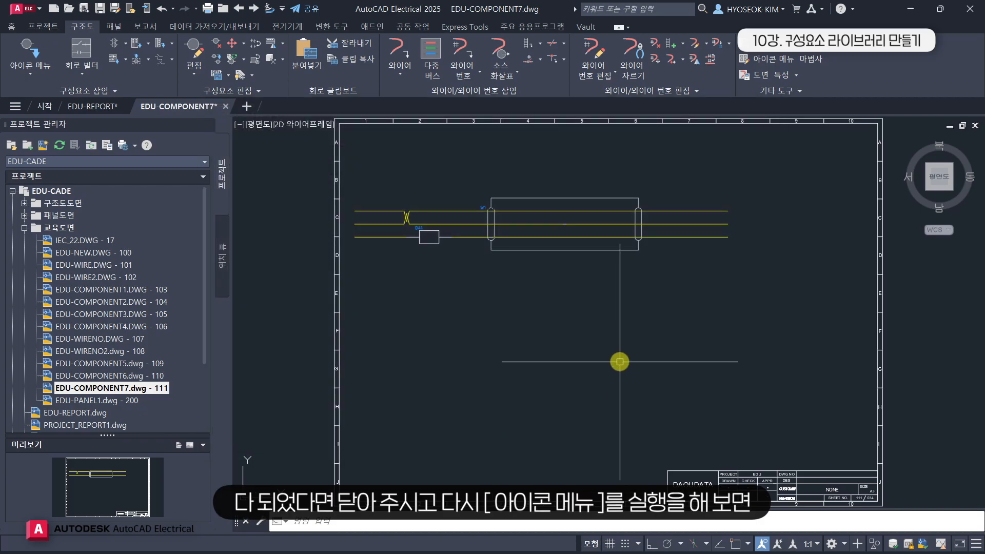
# Insert DA_RELAY from the DAOUDATA submenu as a horizontal component on the lowest wire, beyond the cable outline, with tag DA2.
pyautogui.click(40, 53)
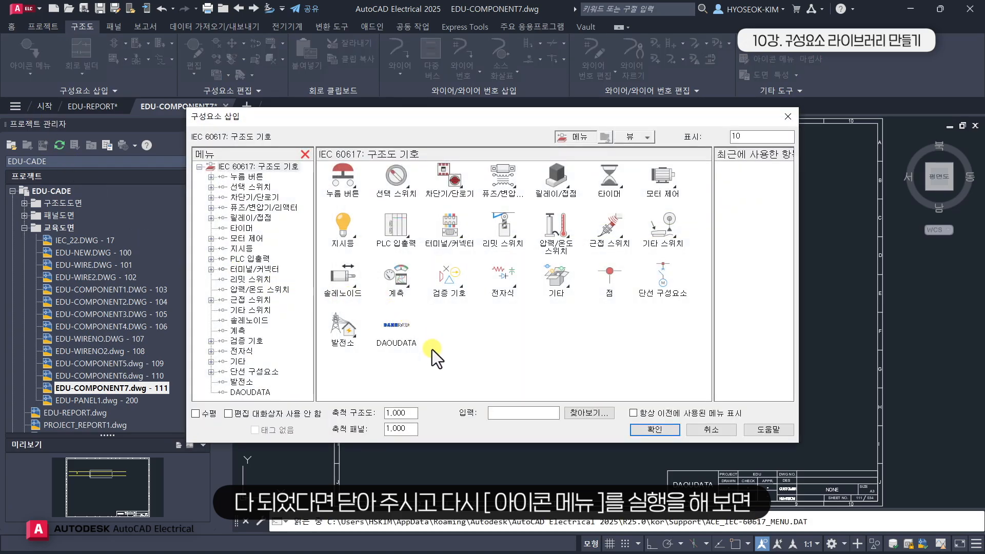
pyautogui.click(417, 327)
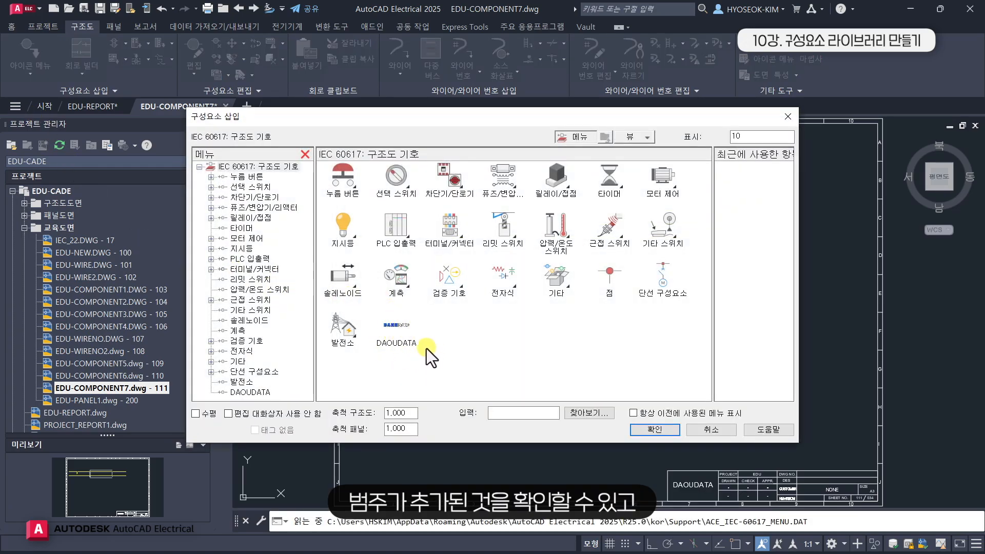
pyautogui.click(409, 337)
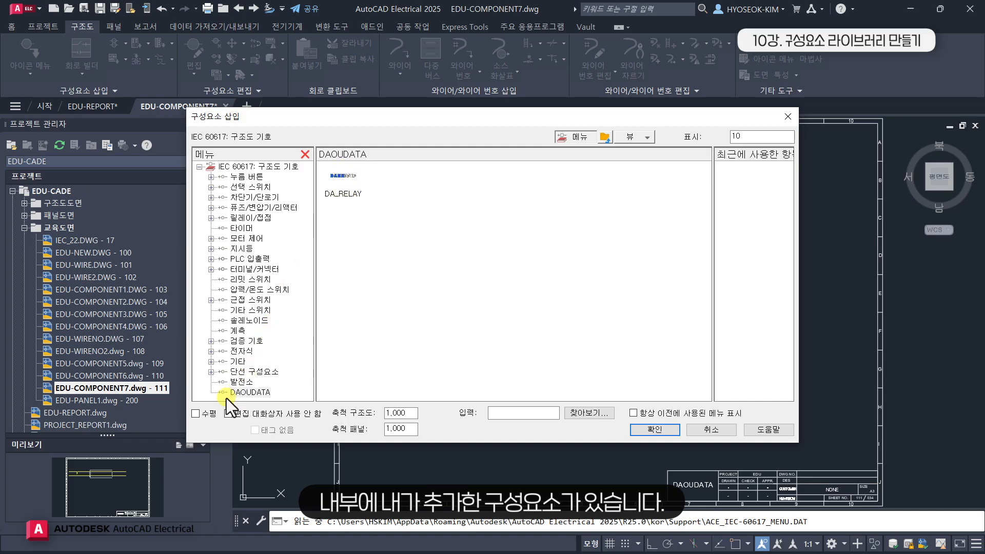
pyautogui.click(195, 414)
pyautogui.click(350, 195)
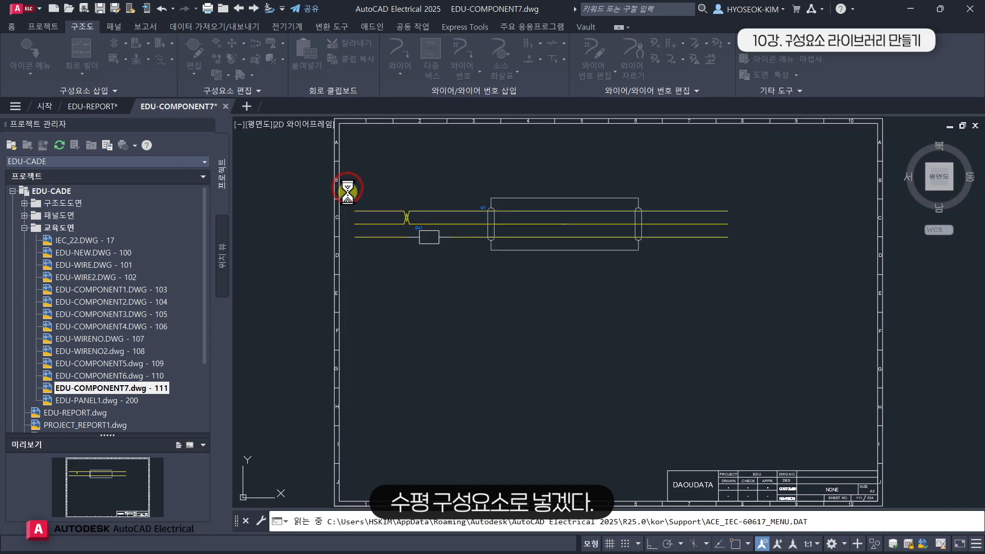
pyautogui.scroll(5, 605, 268)
pyautogui.click(675, 237)
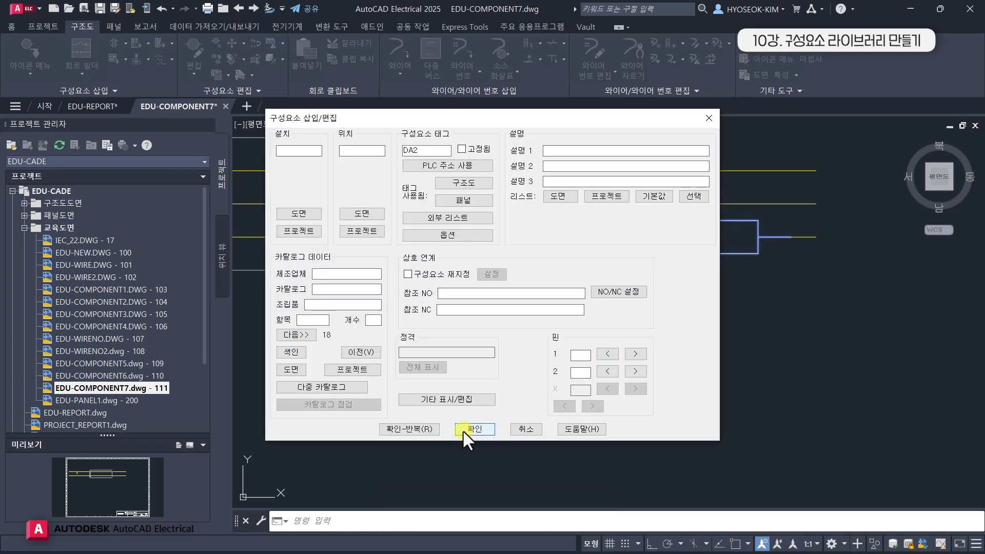
pyautogui.click(463, 430)
# Edit the DA2 component, look up its catalog data, and switch the catalog browser results to edit mode.
pyautogui.scroll(3, 759, 254)
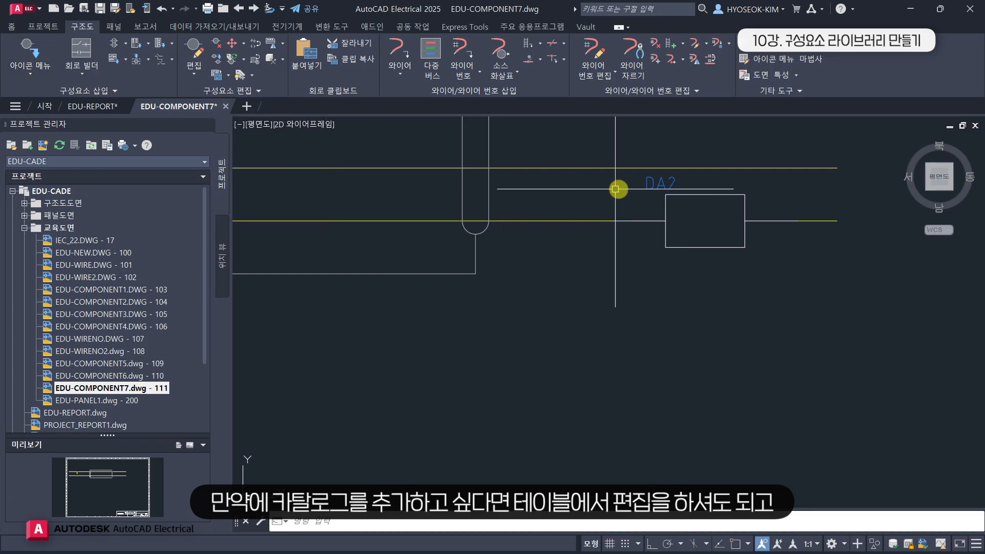
pyautogui.doubleClick(650, 185)
pyautogui.rightClick(657, 183)
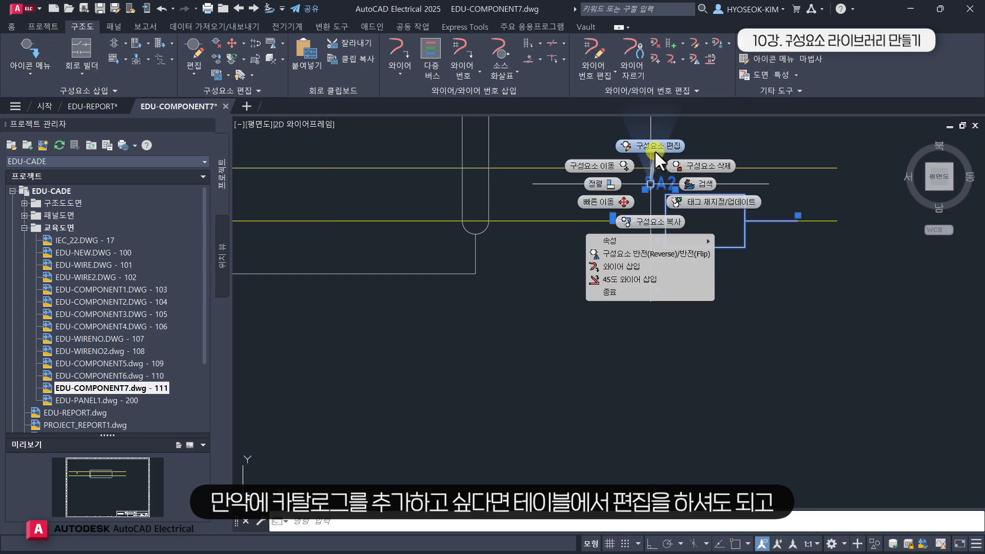
pyautogui.click(655, 149)
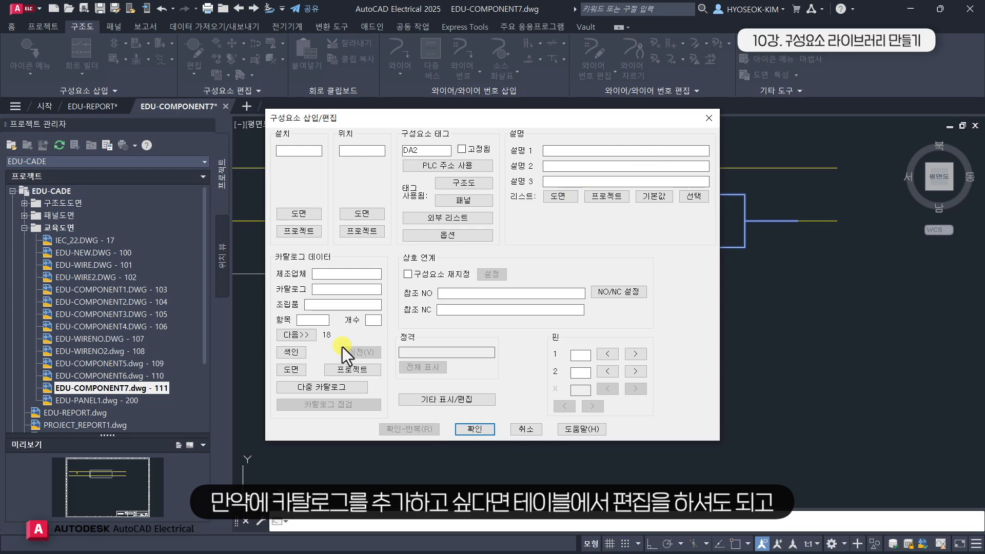
pyautogui.click(292, 353)
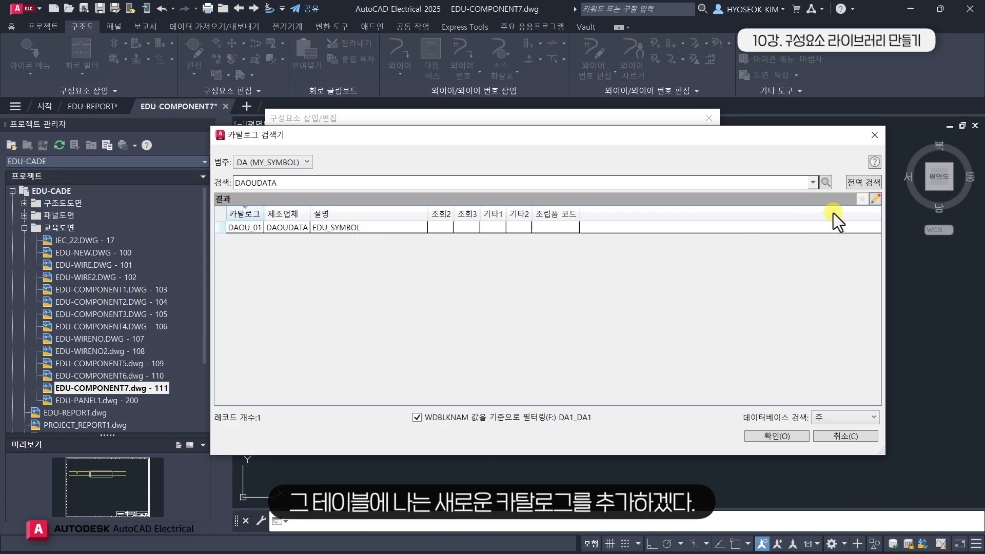
pyautogui.click(874, 199)
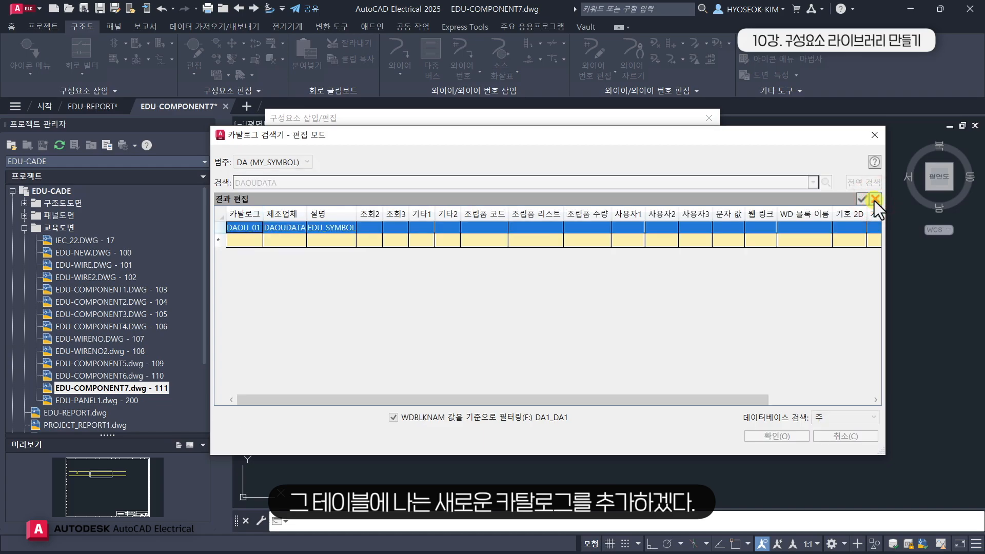
# Add a catalog record DAOU_02 with manufacturer DAOUDATA and description EDU_SYMBOL2.
pyautogui.click(244, 240)
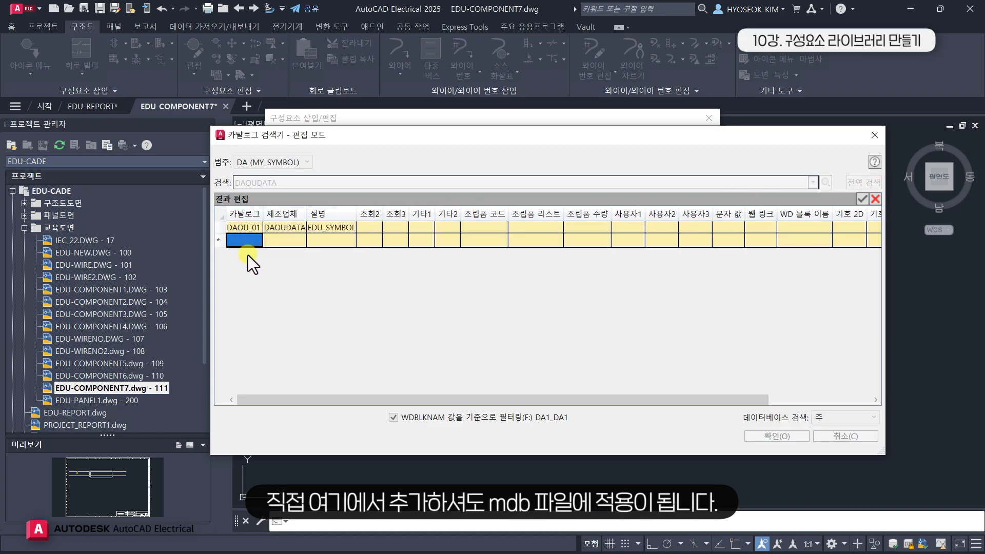
pyautogui.write('AOU')
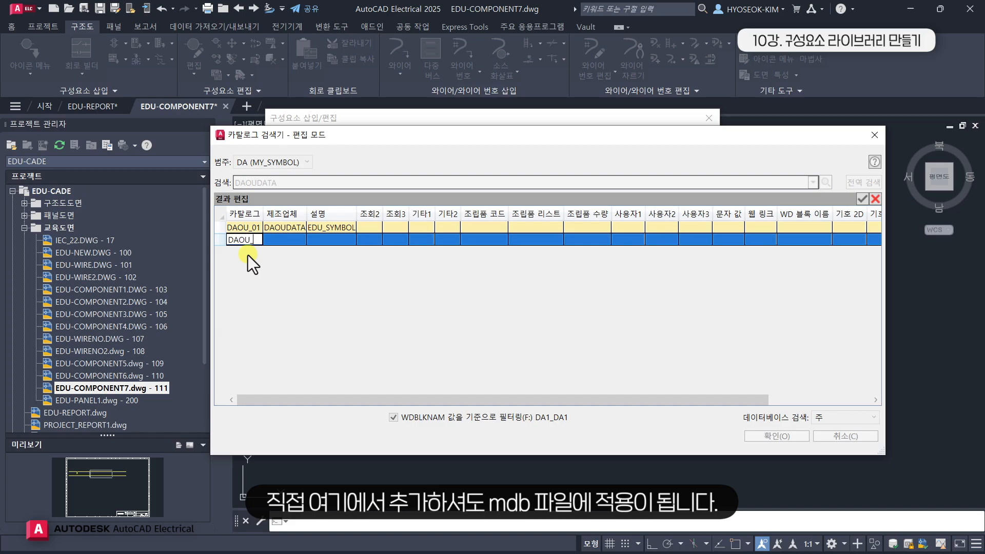
pyautogui.write('_02')
pyautogui.click(291, 240)
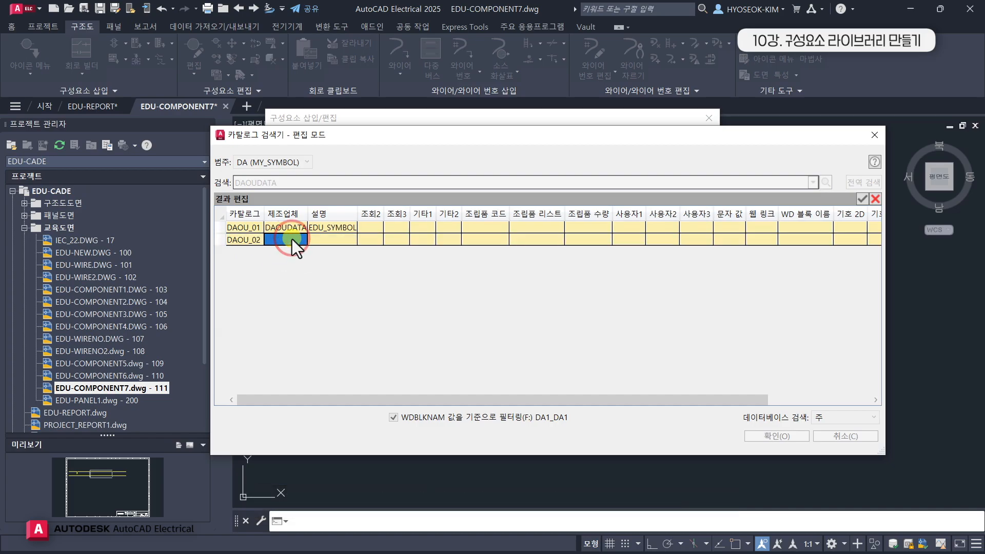
pyautogui.write('DAOUDATA')
pyautogui.click(332, 240)
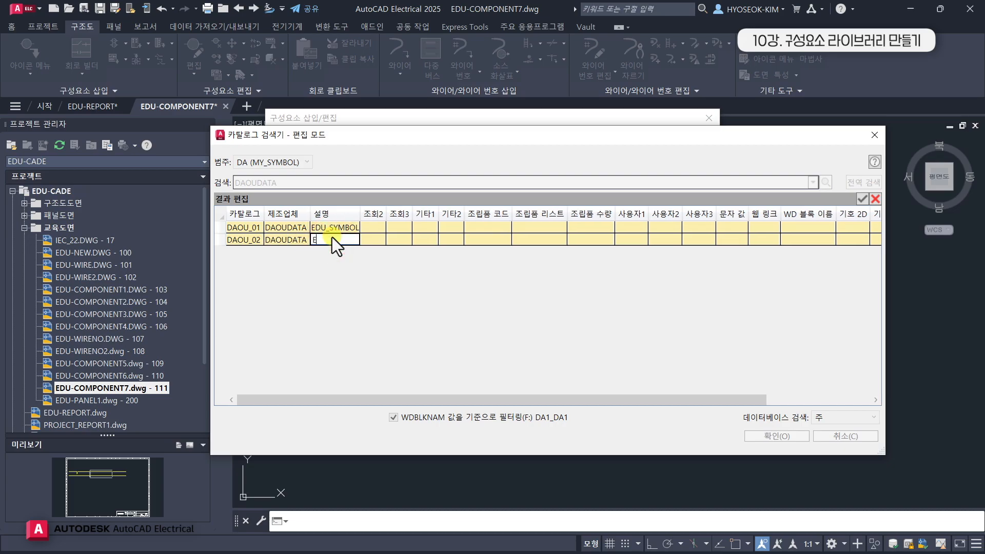
pyautogui.write('EDU_SYMBOL2')
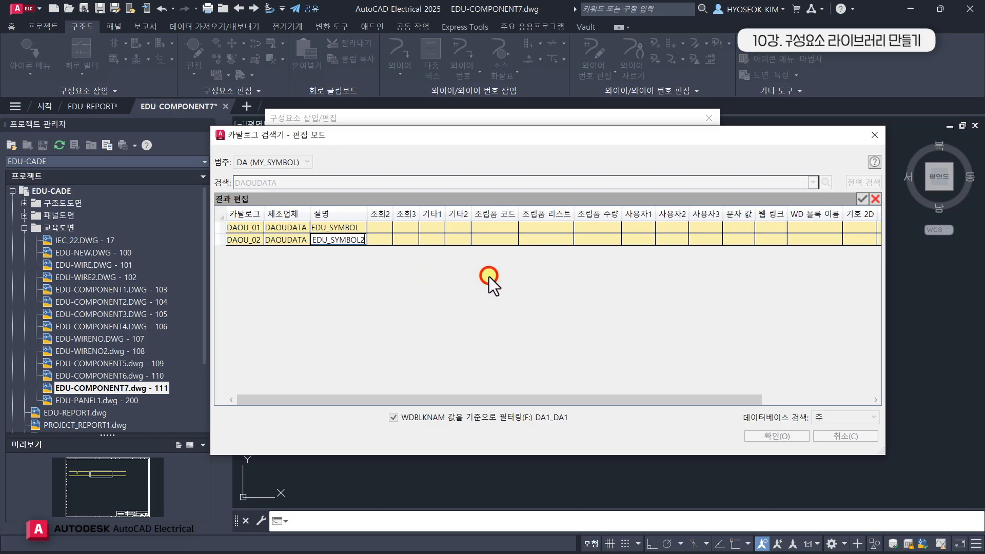
pyautogui.press('Return')
# Set the DAOU_02 record's second query value to 11 and third to 22, and save the catalog edits.
pyautogui.click(377, 240)
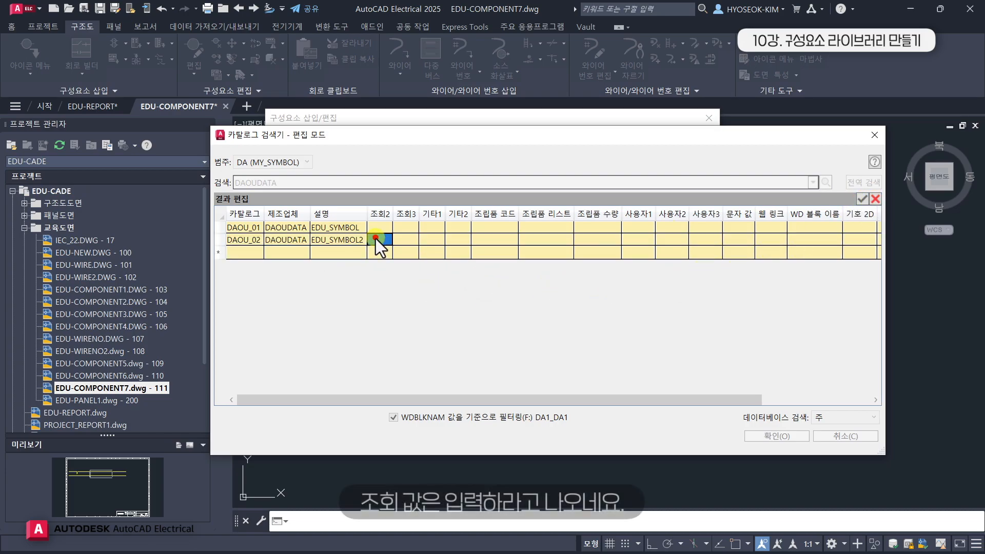
pyautogui.write('11')
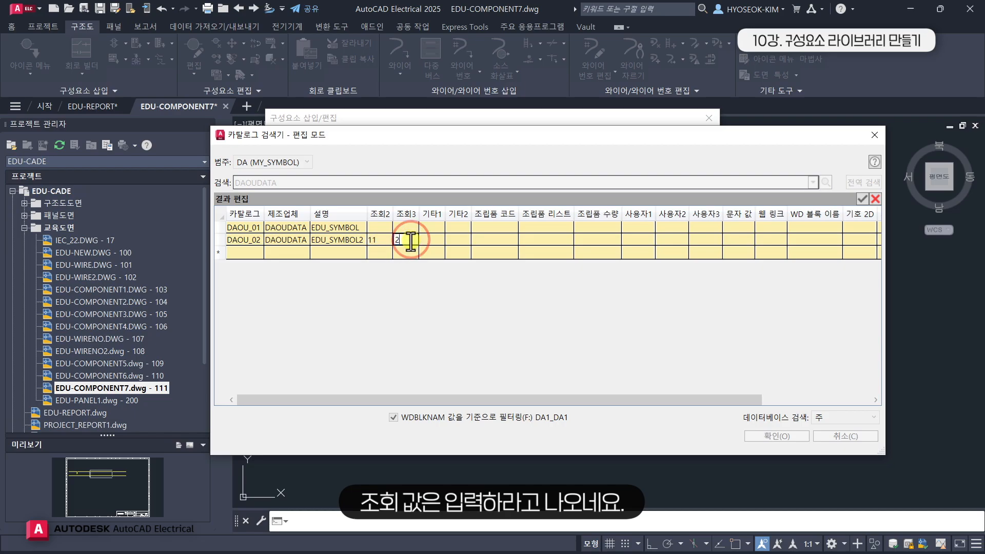
pyautogui.click(408, 240)
pyautogui.write('22')
pyautogui.click(866, 198)
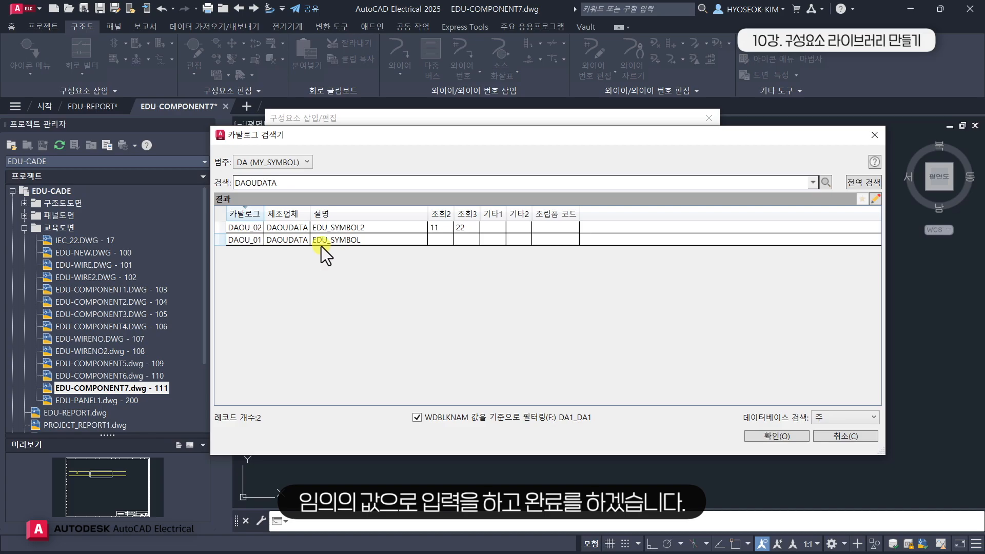
# Check the DAOU_02 record in the catalog results and leave the component editor without assigning it to DA2.
pyautogui.click(317, 229)
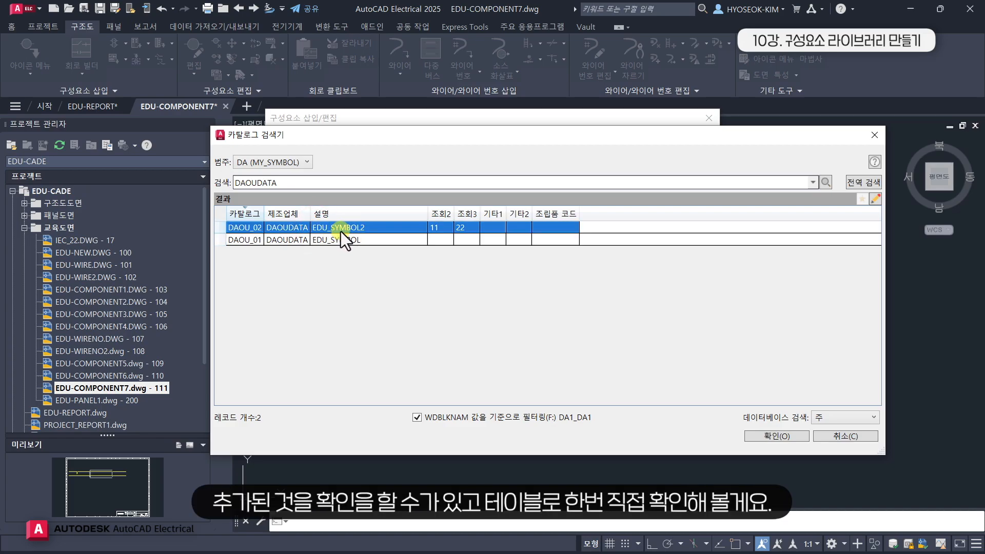
pyautogui.click(836, 436)
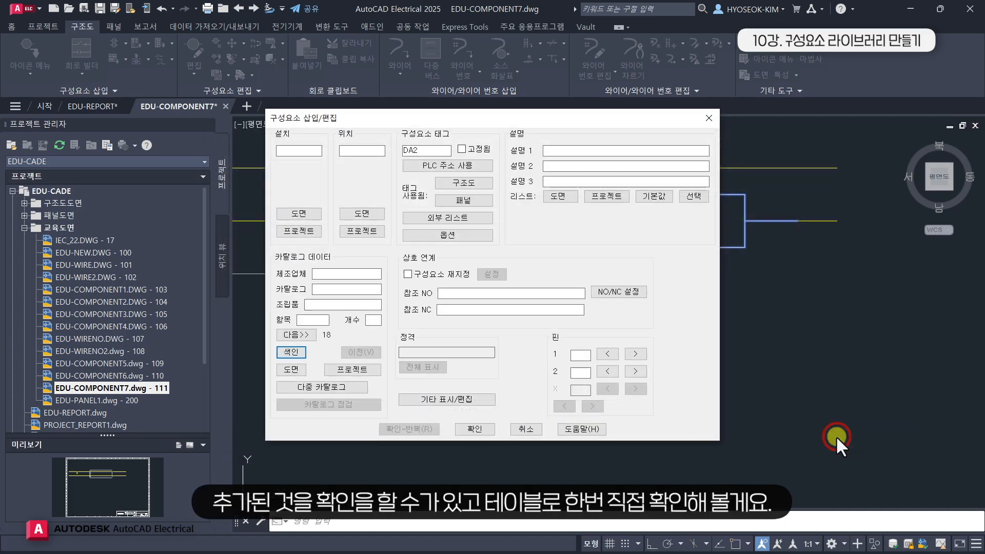
pyautogui.click(530, 429)
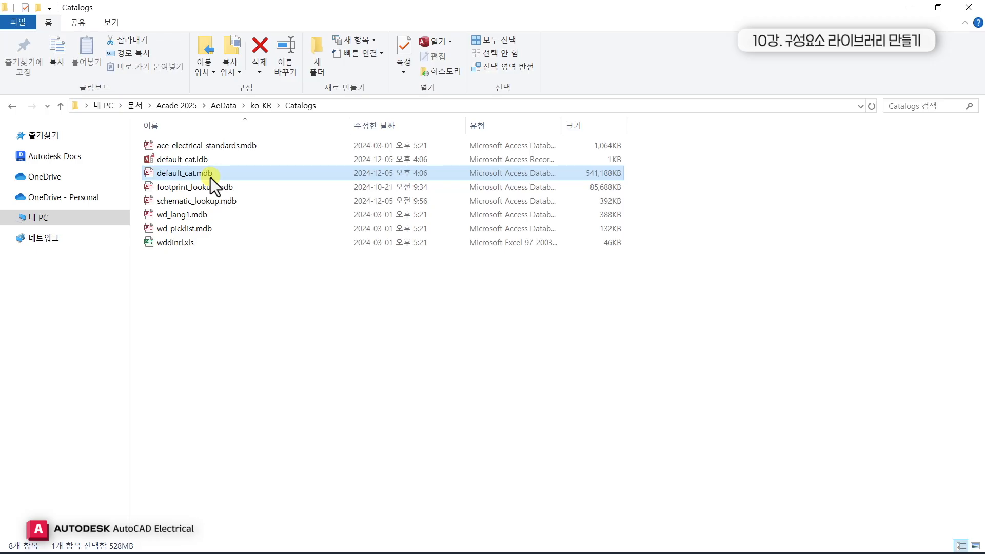
# Open default_cat.mdb in Access and examine the DAOU_02 record in the DA table.
pyautogui.doubleClick(213, 175)
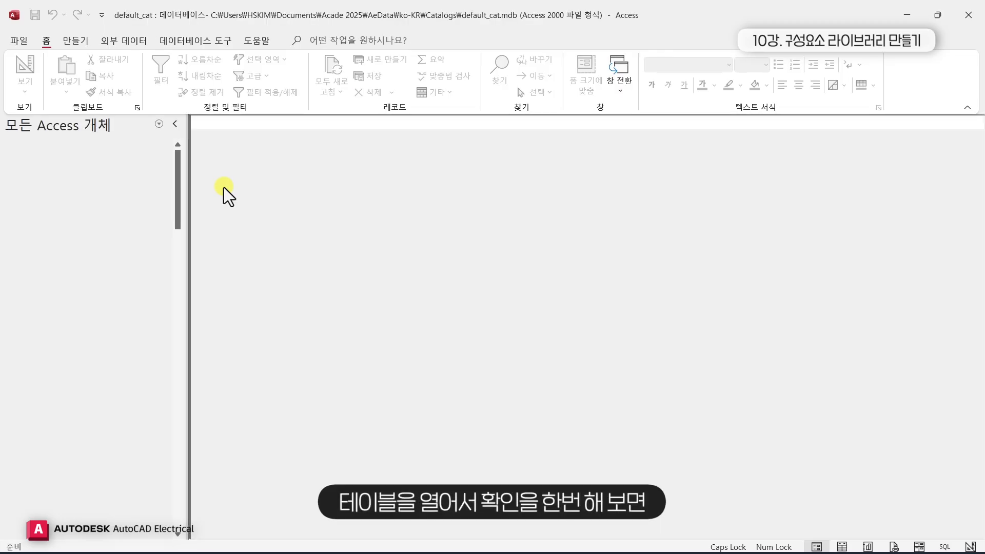
pyautogui.scroll(-15, 105, 200)
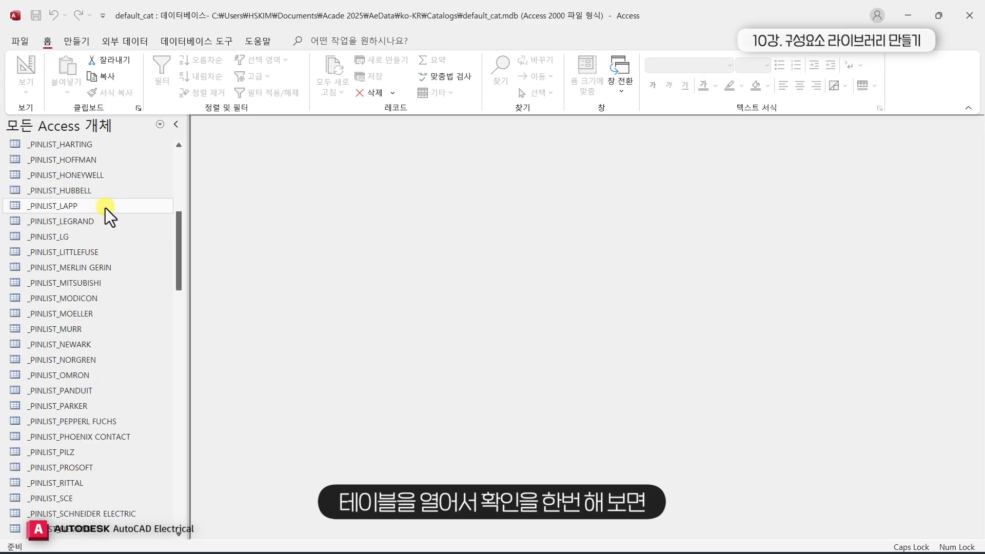
pyautogui.scroll(-5, 106, 213)
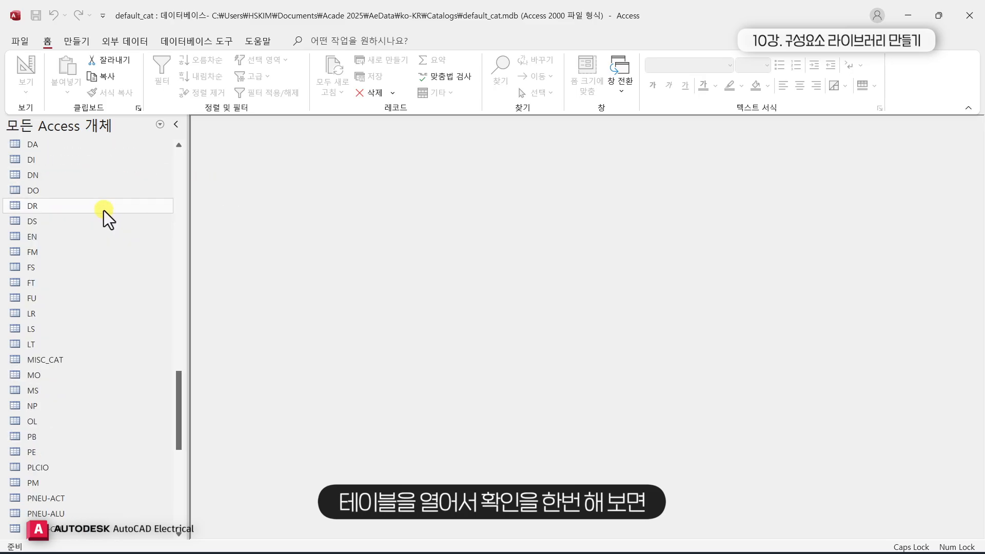
pyautogui.click(53, 199)
pyautogui.doubleClick(63, 142)
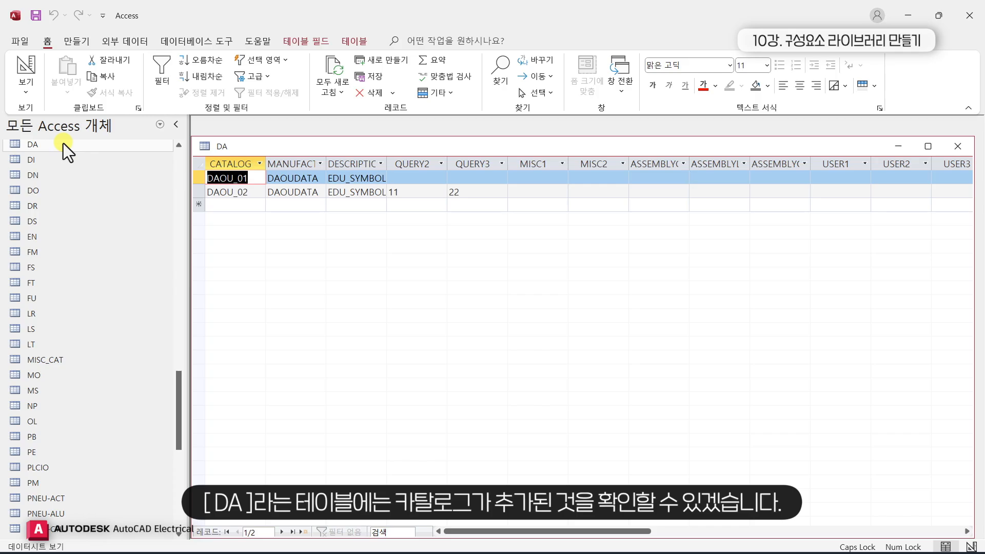
pyautogui.moveTo(234, 193); pyautogui.dragTo(490, 194)
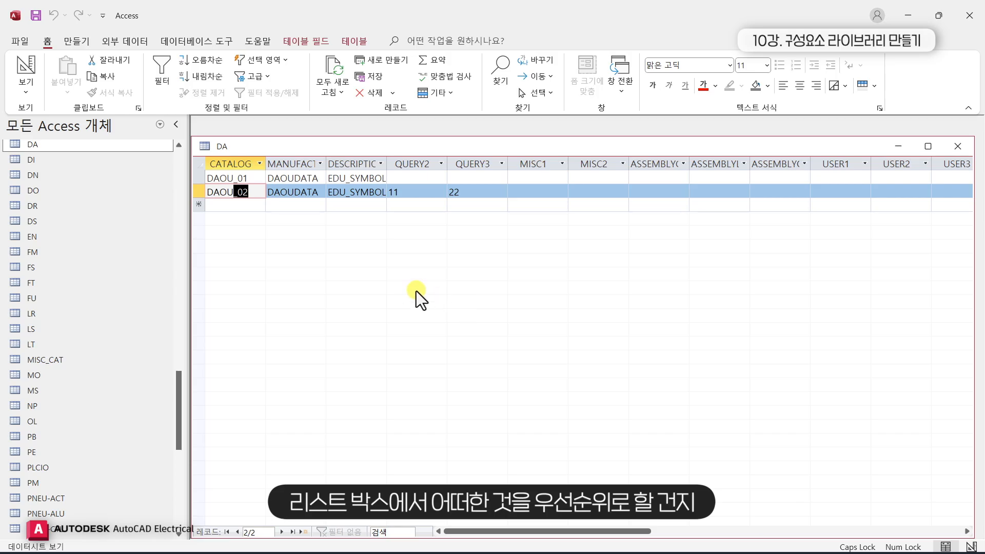
# Open the _LISTBOX_DEF table and examine the default manufacturer settings of the DA and CR rows.
pyautogui.scroll(20, 115, 256)
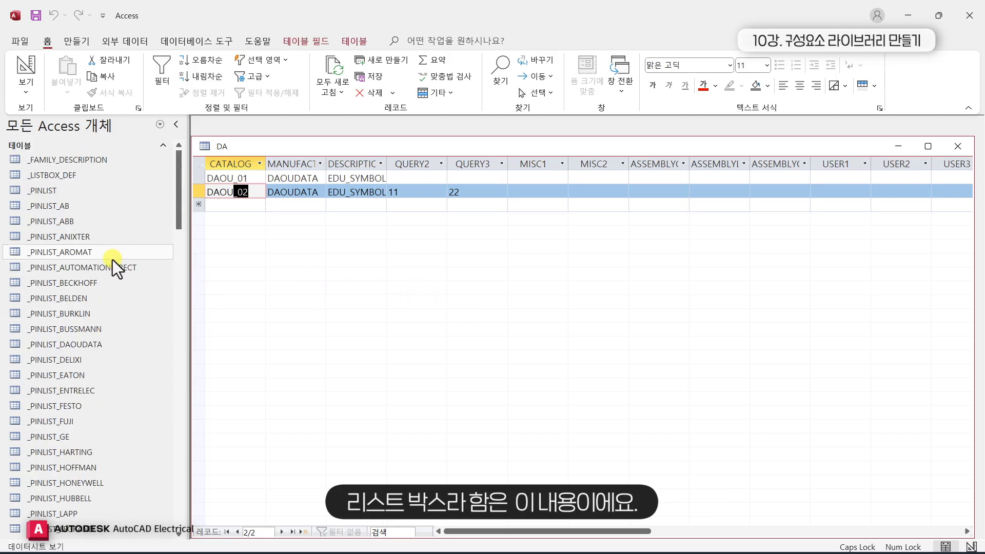
pyautogui.click(61, 177)
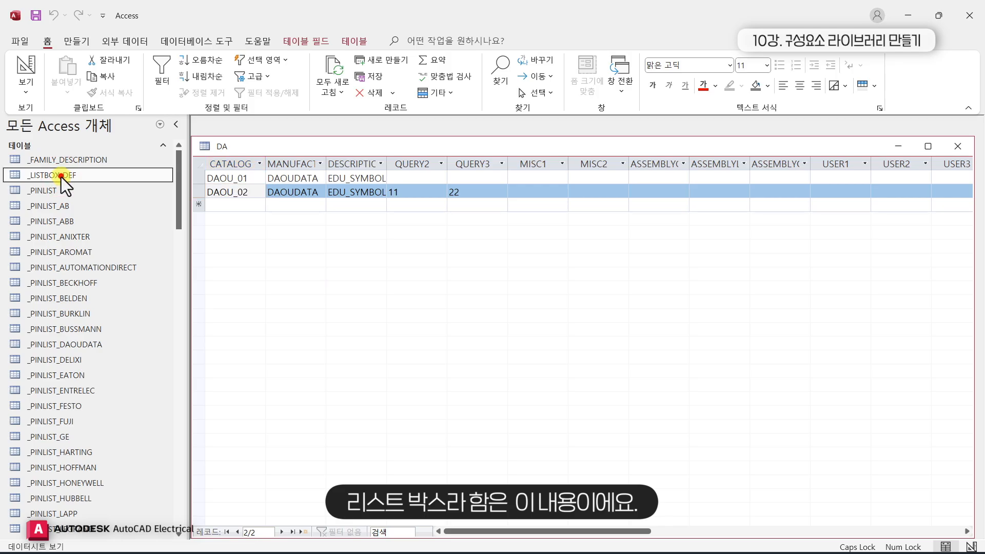
pyautogui.doubleClick(61, 177)
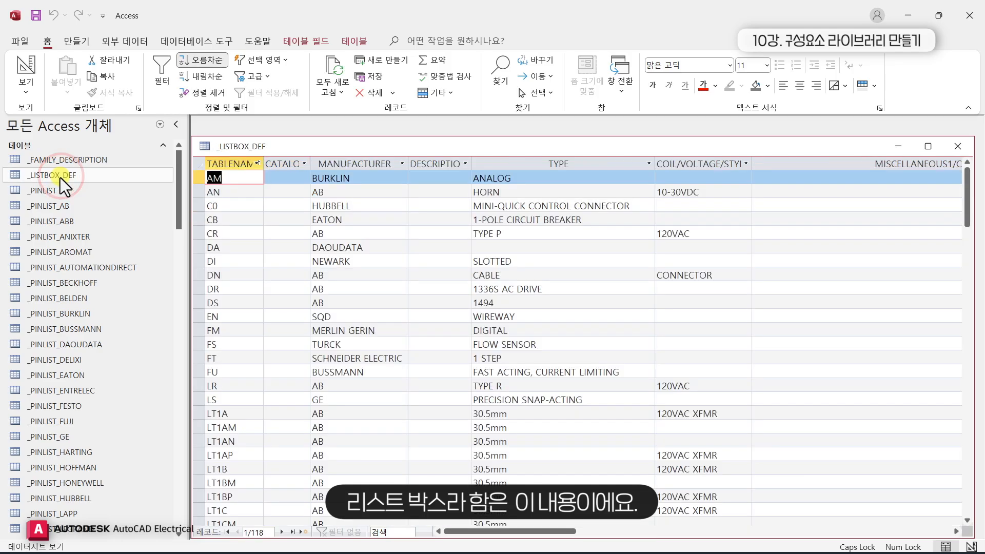
pyautogui.click(244, 250)
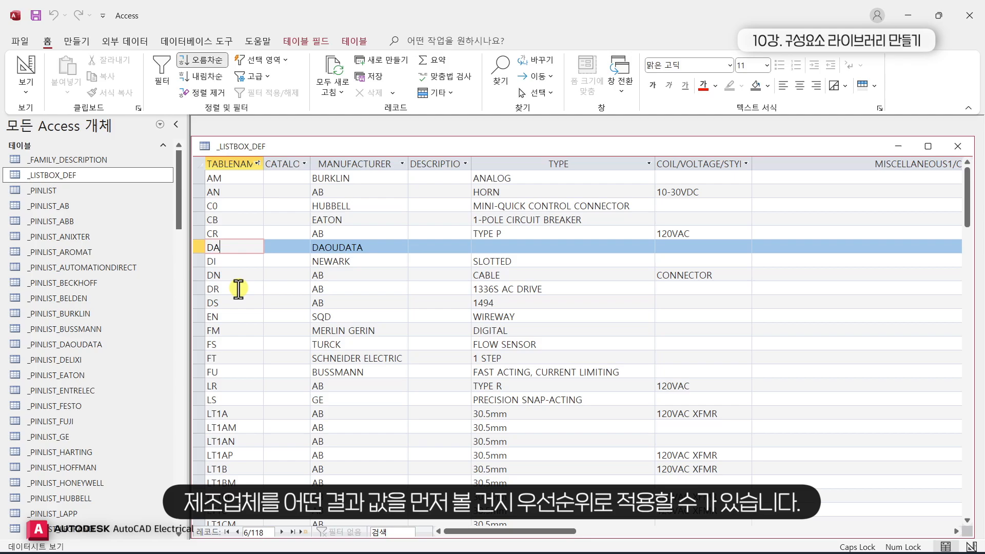
pyautogui.click(374, 248)
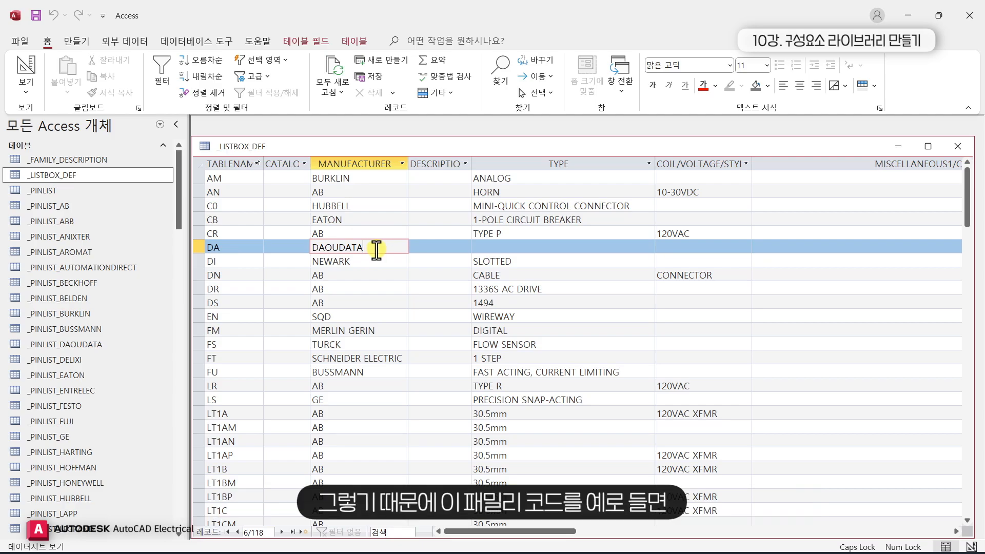
pyautogui.click(250, 232)
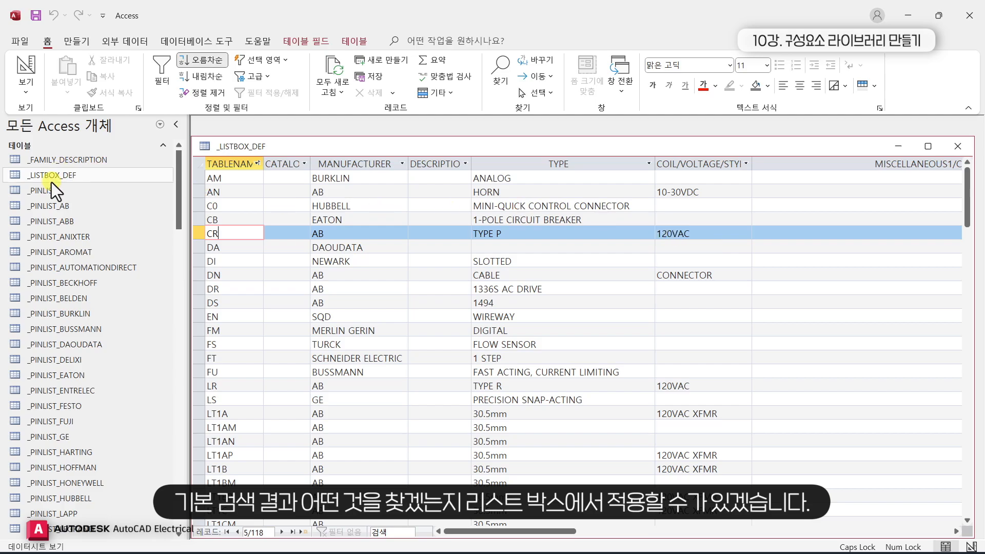
pyautogui.click(367, 247)
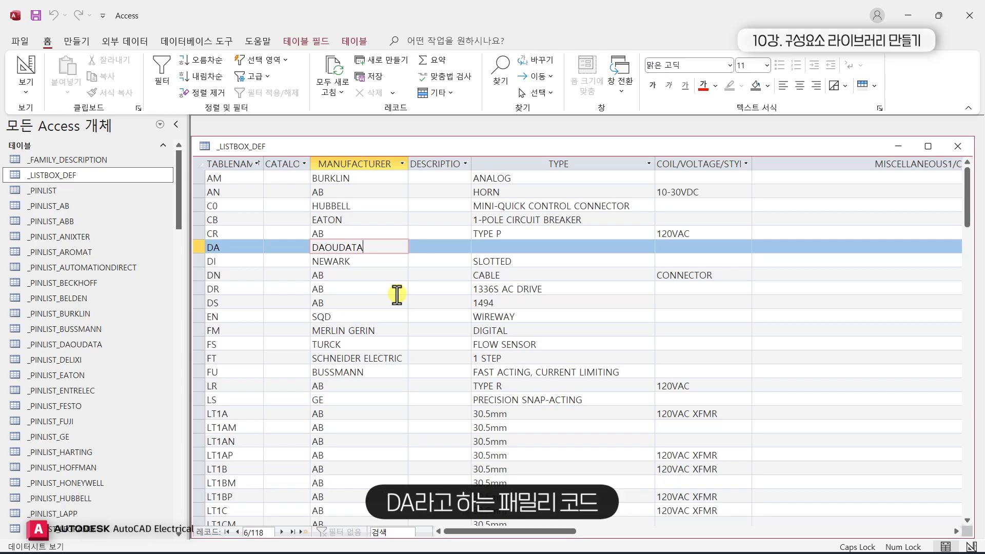
# Locate and select the DA family table in the list of database tables.
pyautogui.scroll(-20, 88, 352)
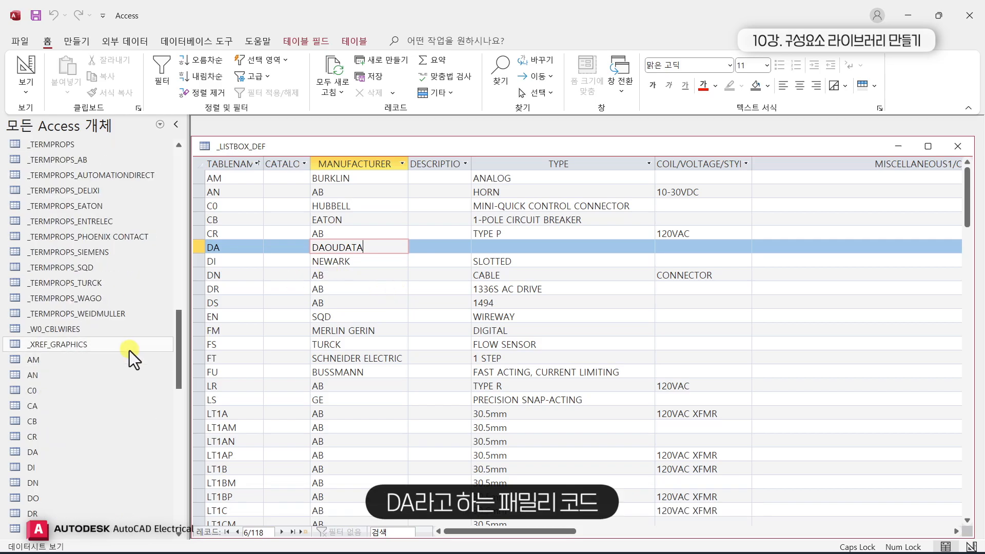
pyautogui.scroll(-3, 130, 352)
pyautogui.click(88, 209)
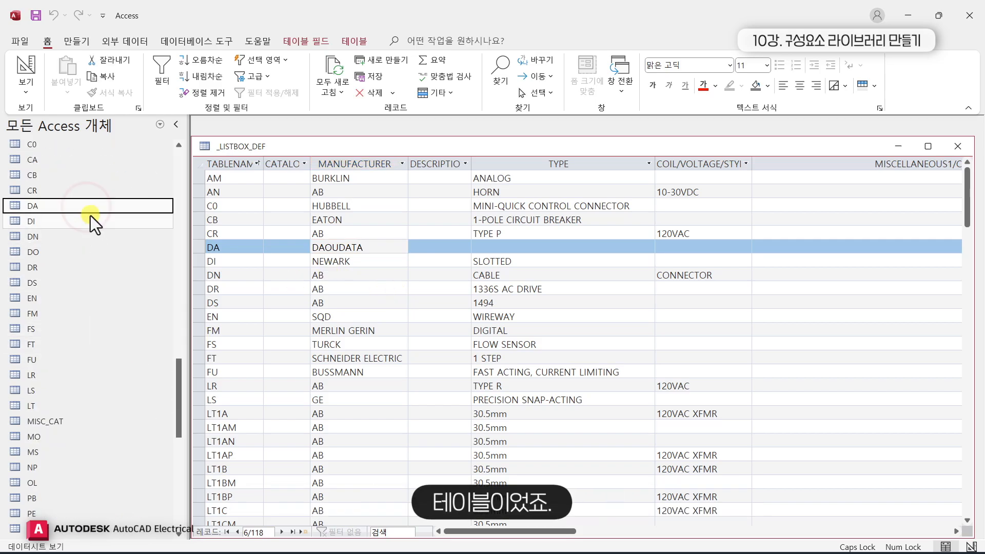